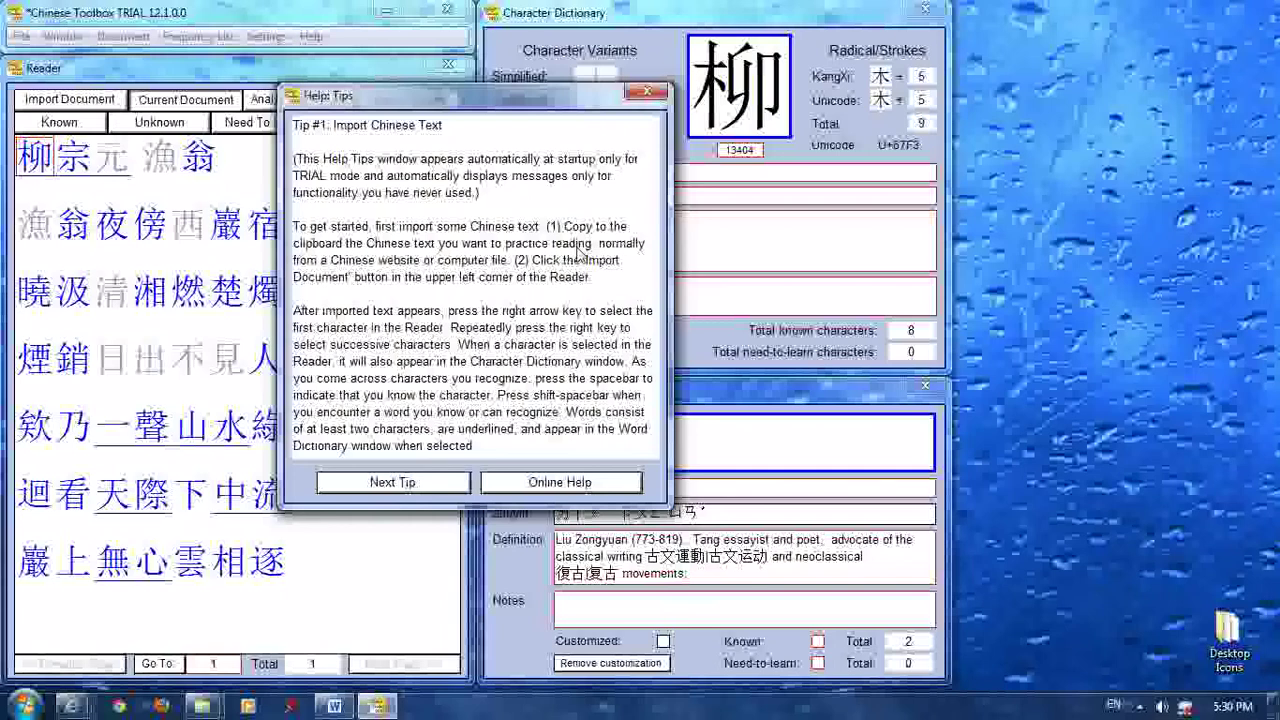
Step: Copy all the text of the Chinese story web page and import it into the Reader as a new document
{"action": "left_click", "coordinate": [647, 95]}
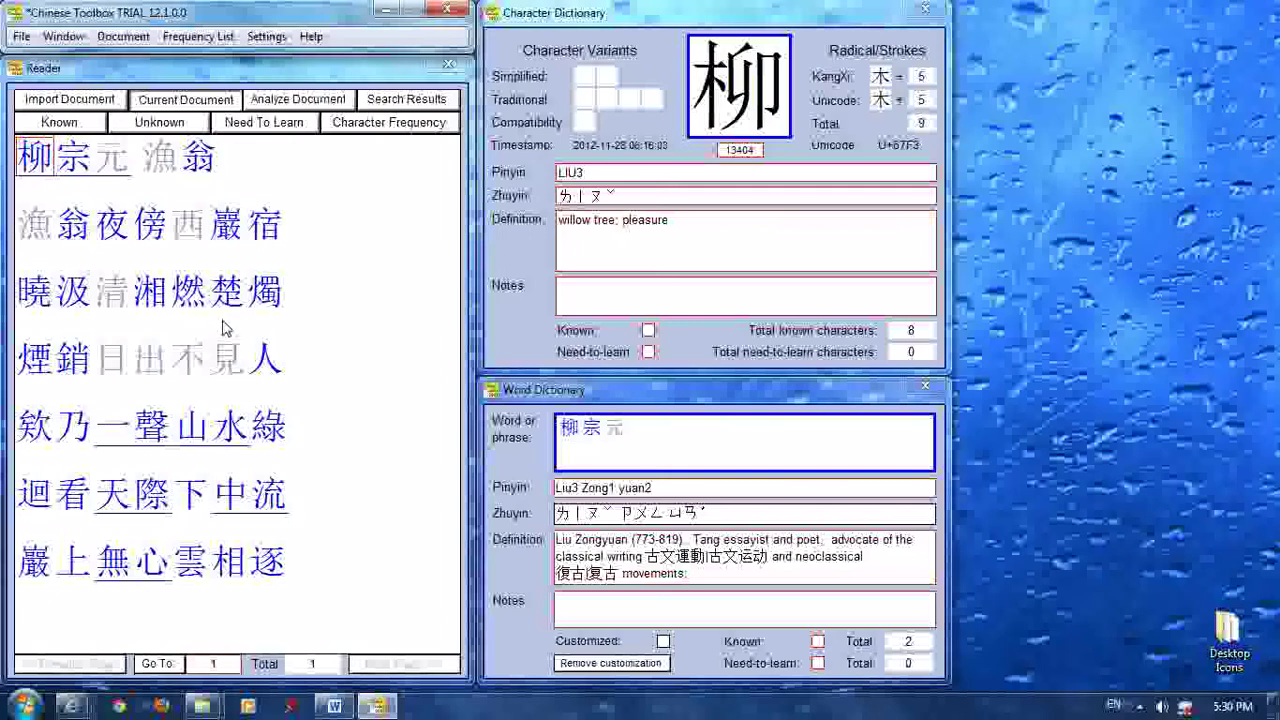
{"action": "left_click", "coordinate": [72, 708]}
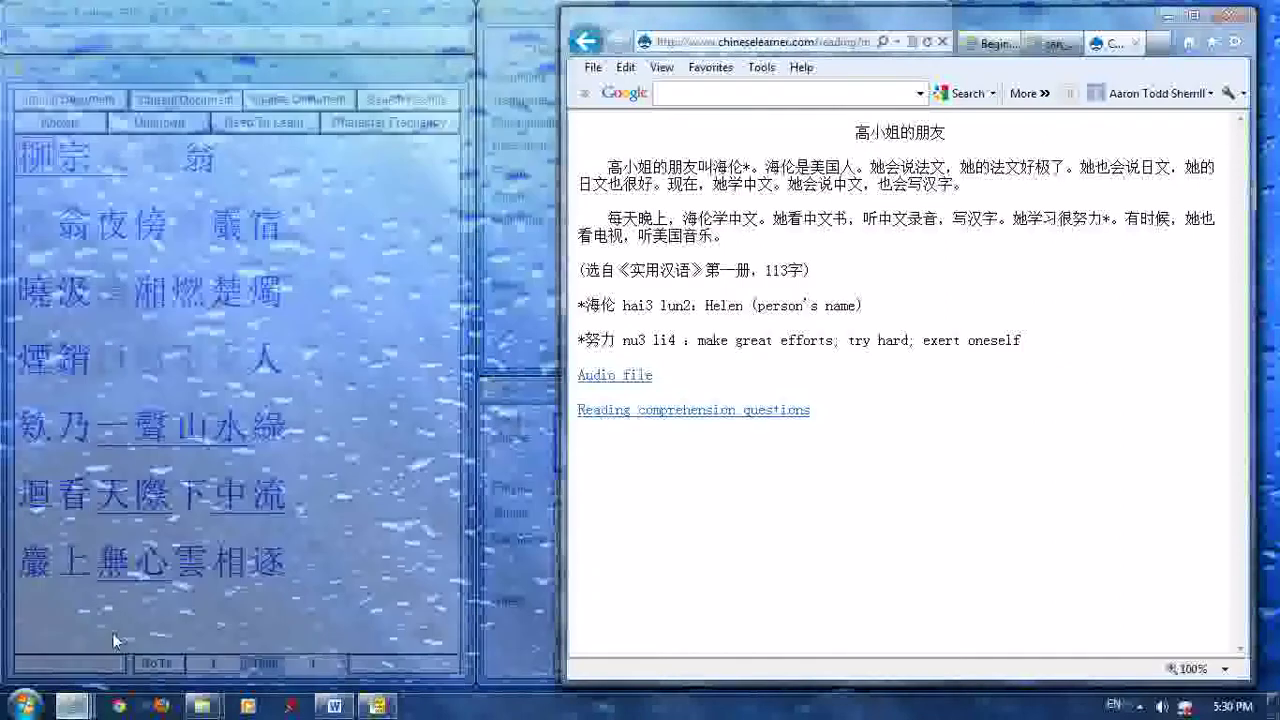
{"action": "left_click", "coordinate": [121, 615]}
{"action": "key", "text": "ctrl+a"}
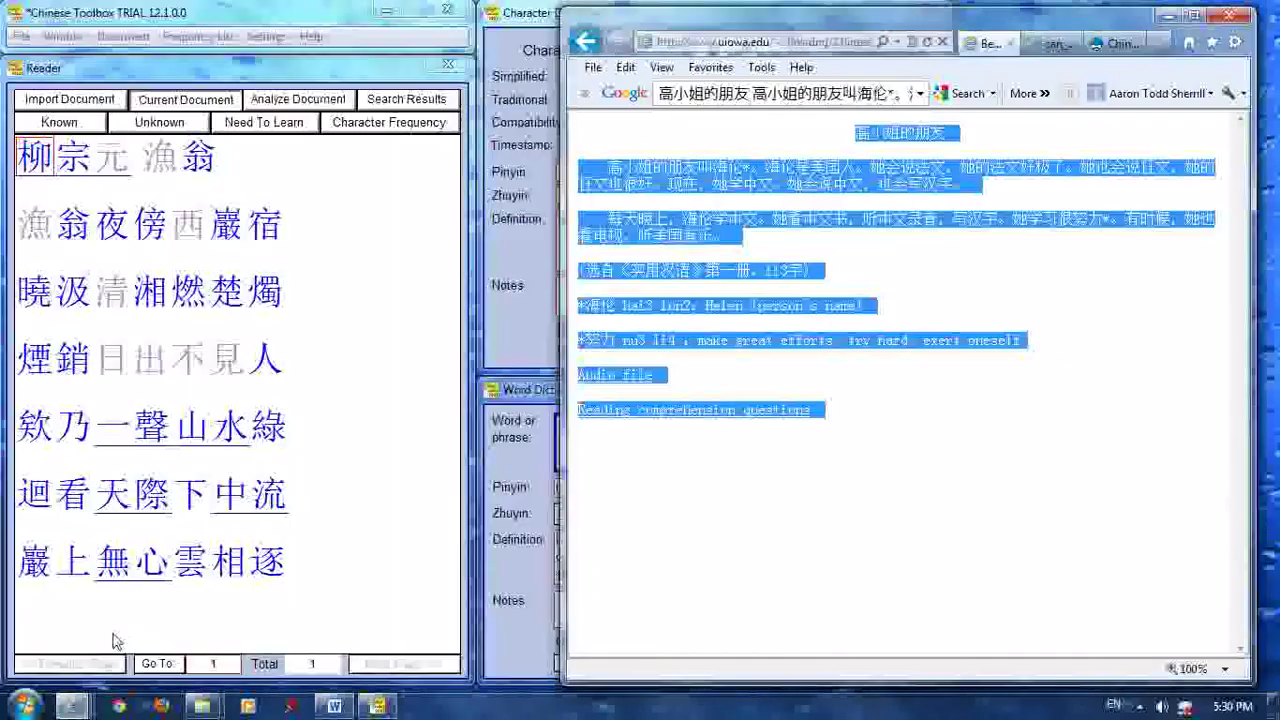
{"action": "mouse_move", "coordinate": [731, 252]}
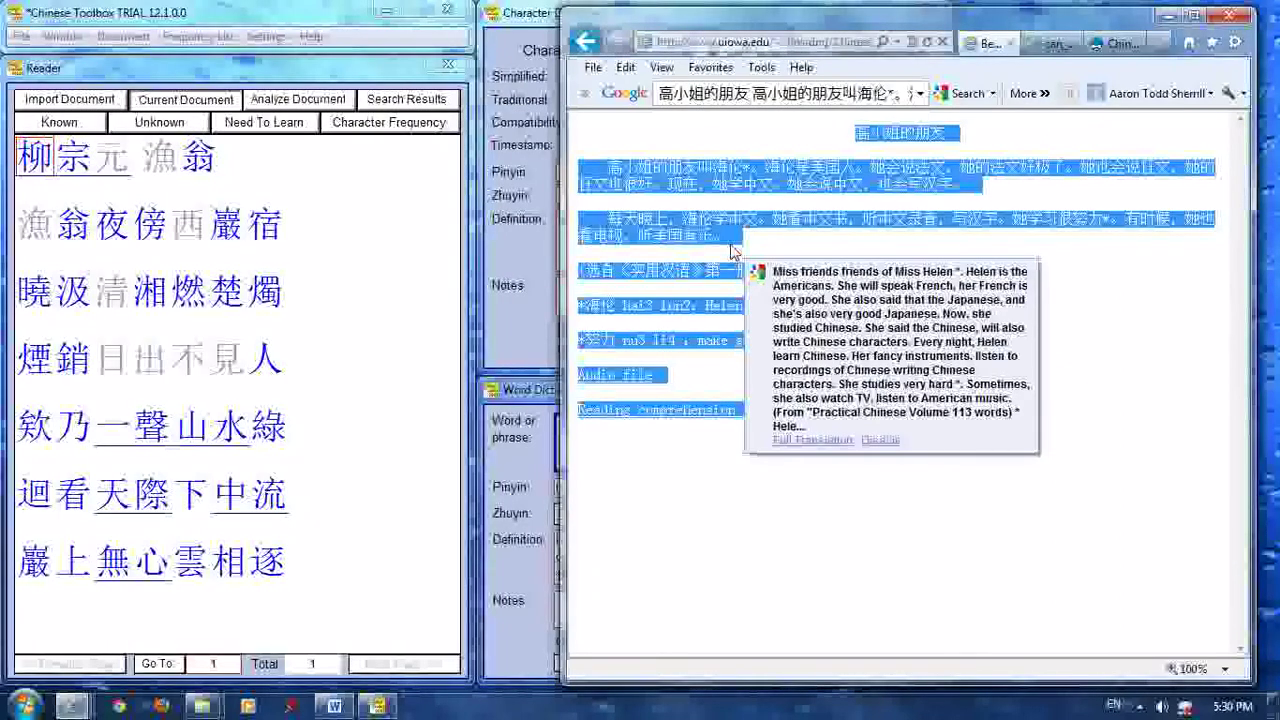
{"action": "left_click", "coordinate": [1163, 18]}
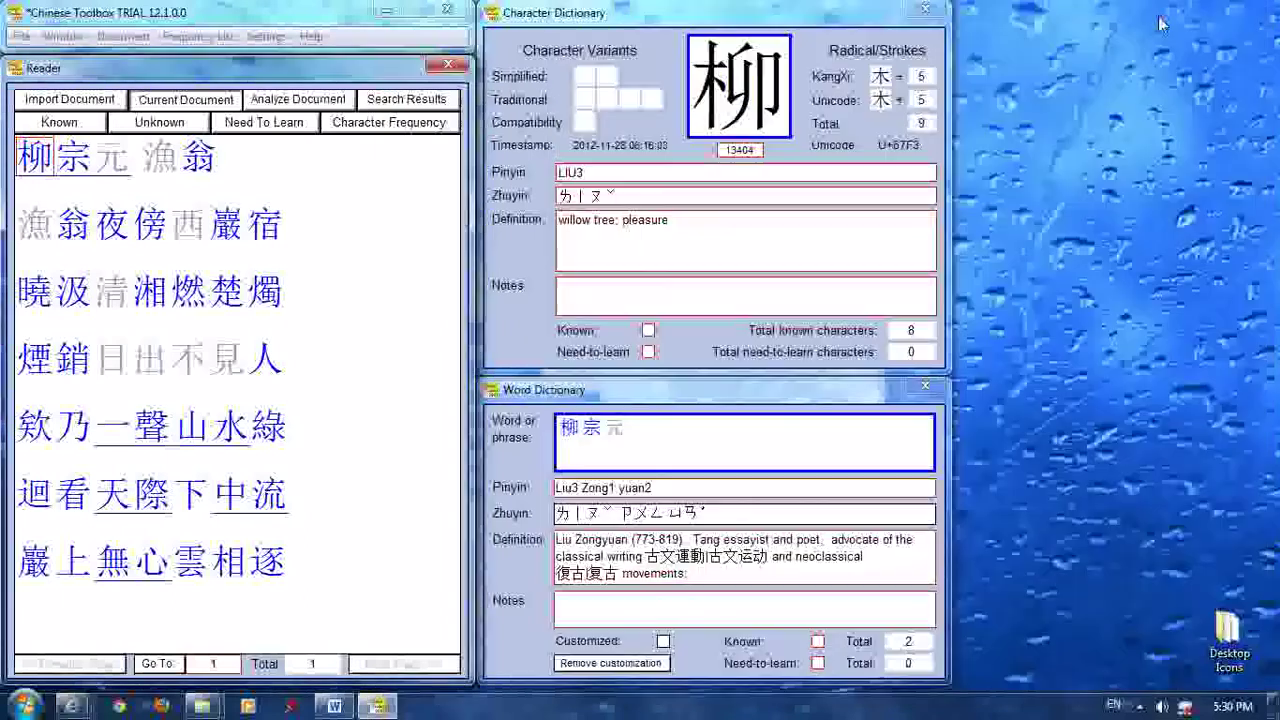
{"action": "left_click", "coordinate": [70, 100]}
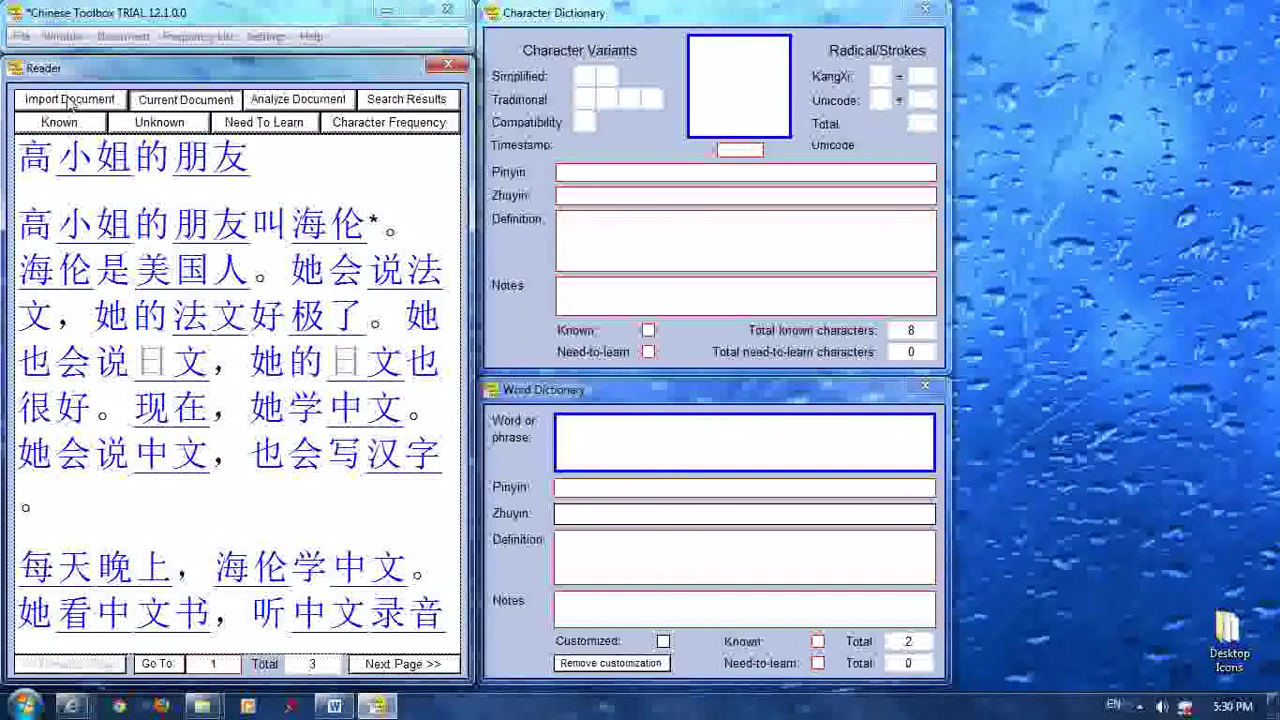
Step: Rename the imported document to "Ms. Gao" and choose it from the document list
{"action": "left_click", "coordinate": [119, 38]}
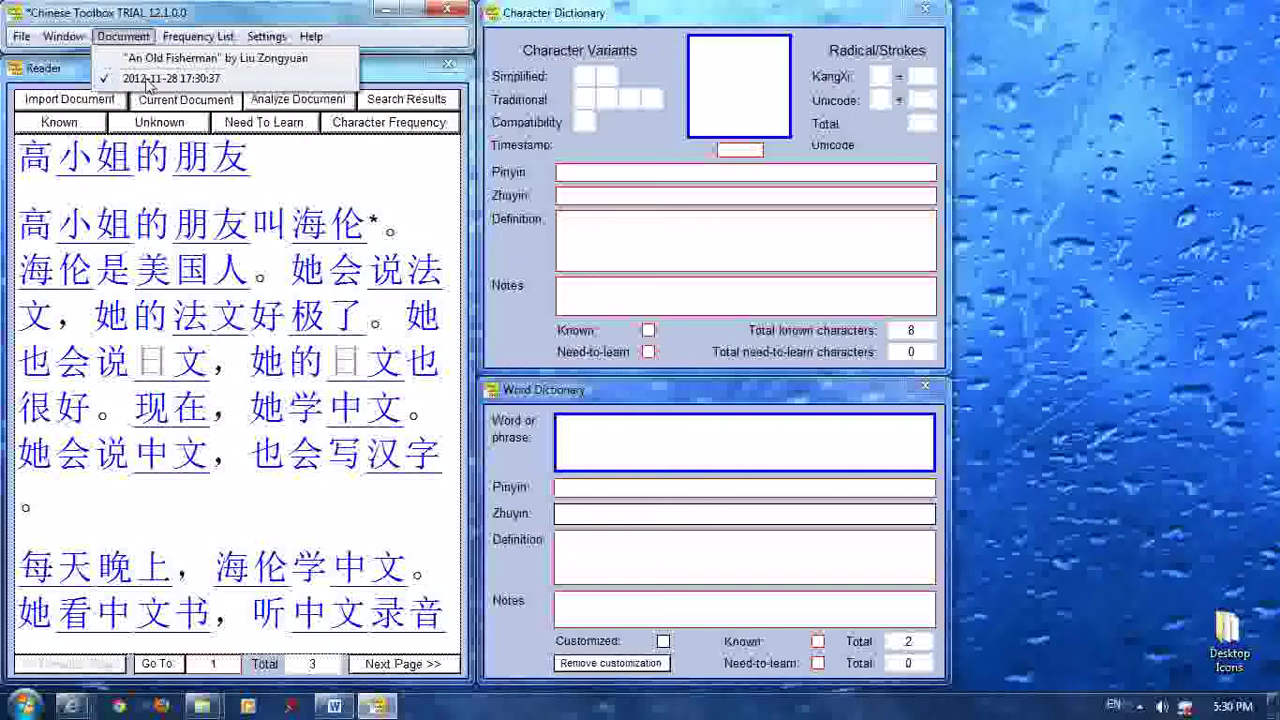
{"action": "mouse_move", "coordinate": [63, 36]}
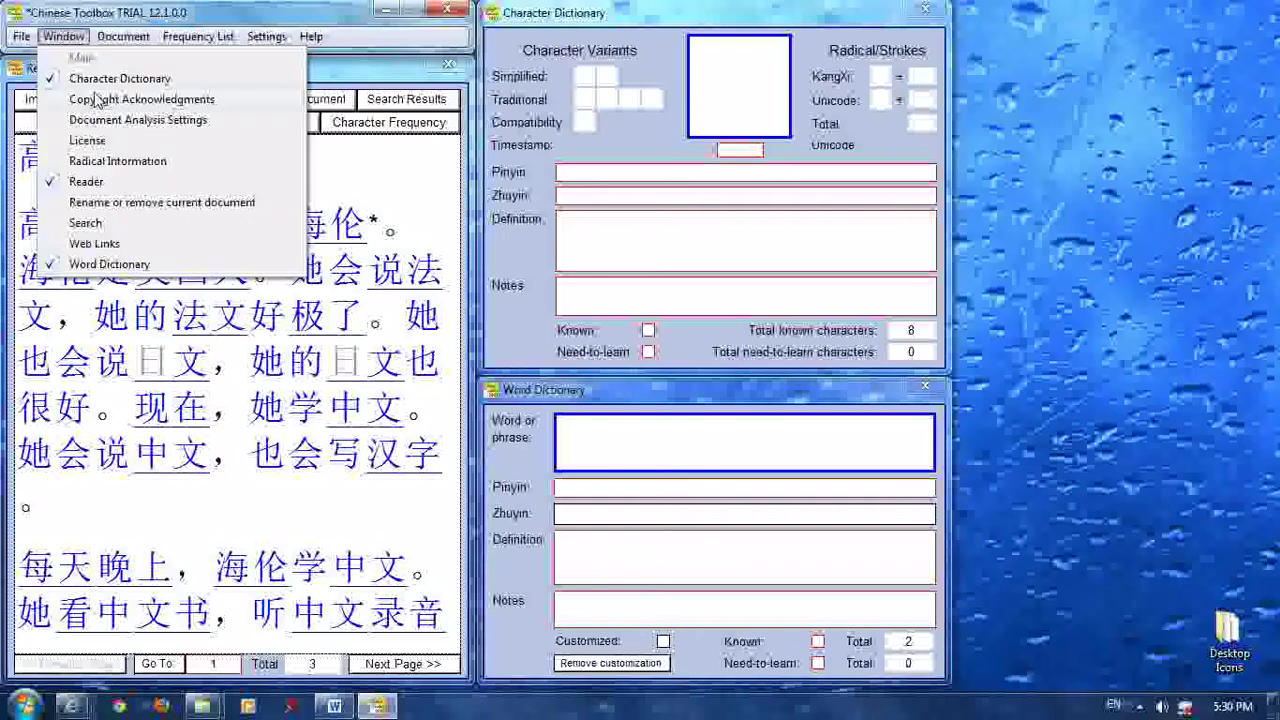
{"action": "left_click", "coordinate": [118, 203]}
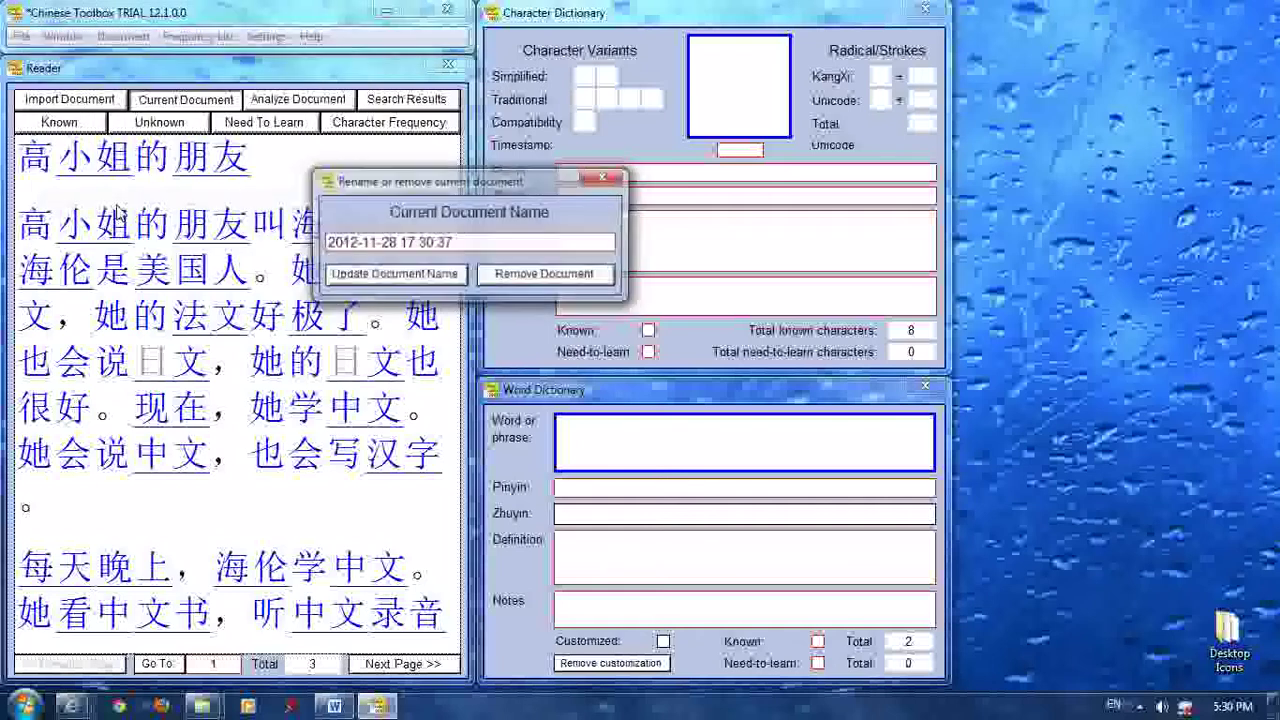
{"action": "left_click_drag", "start_coordinate": [488, 184], "coordinate": [1133, 25]}
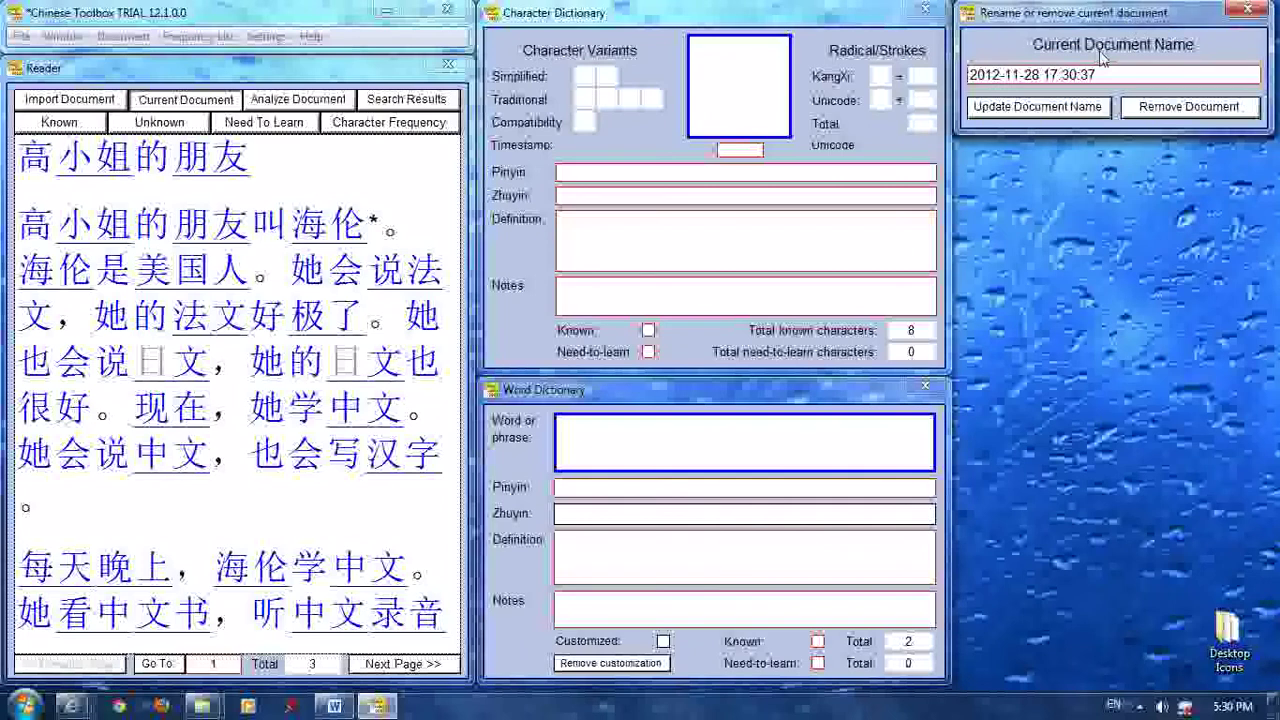
{"action": "right_click", "coordinate": [1108, 81]}
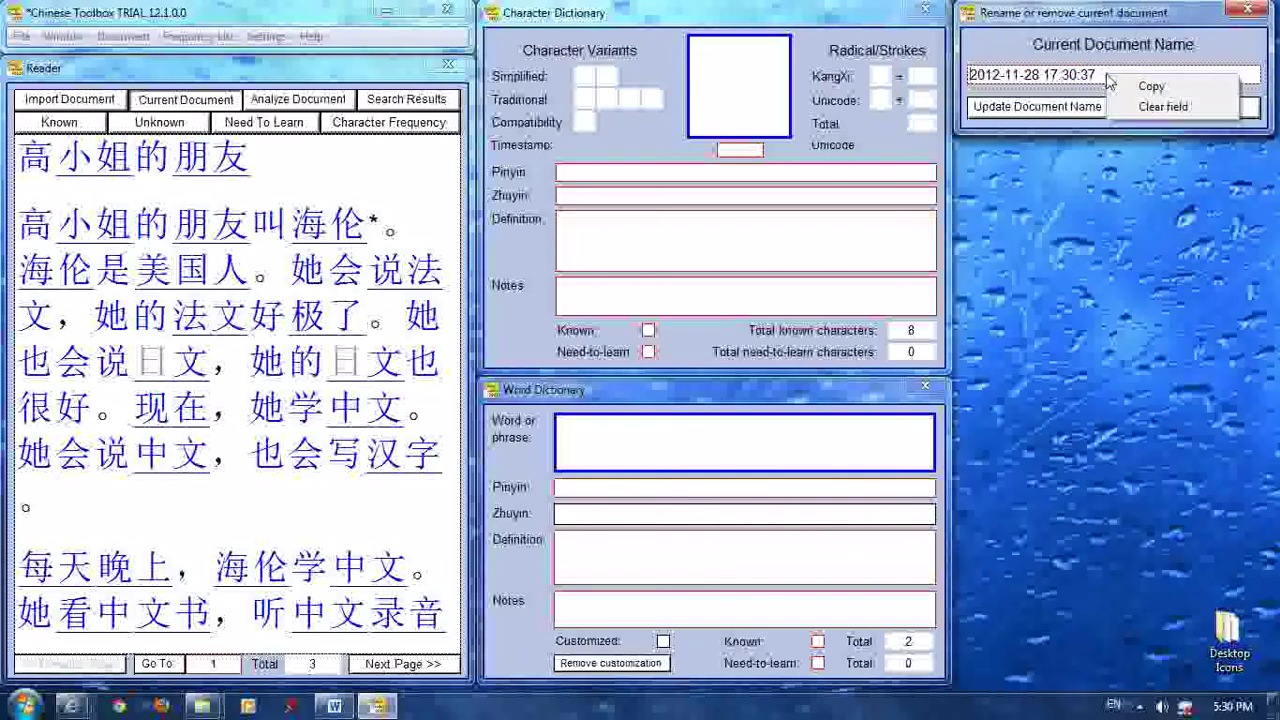
{"action": "left_click", "coordinate": [1152, 106]}
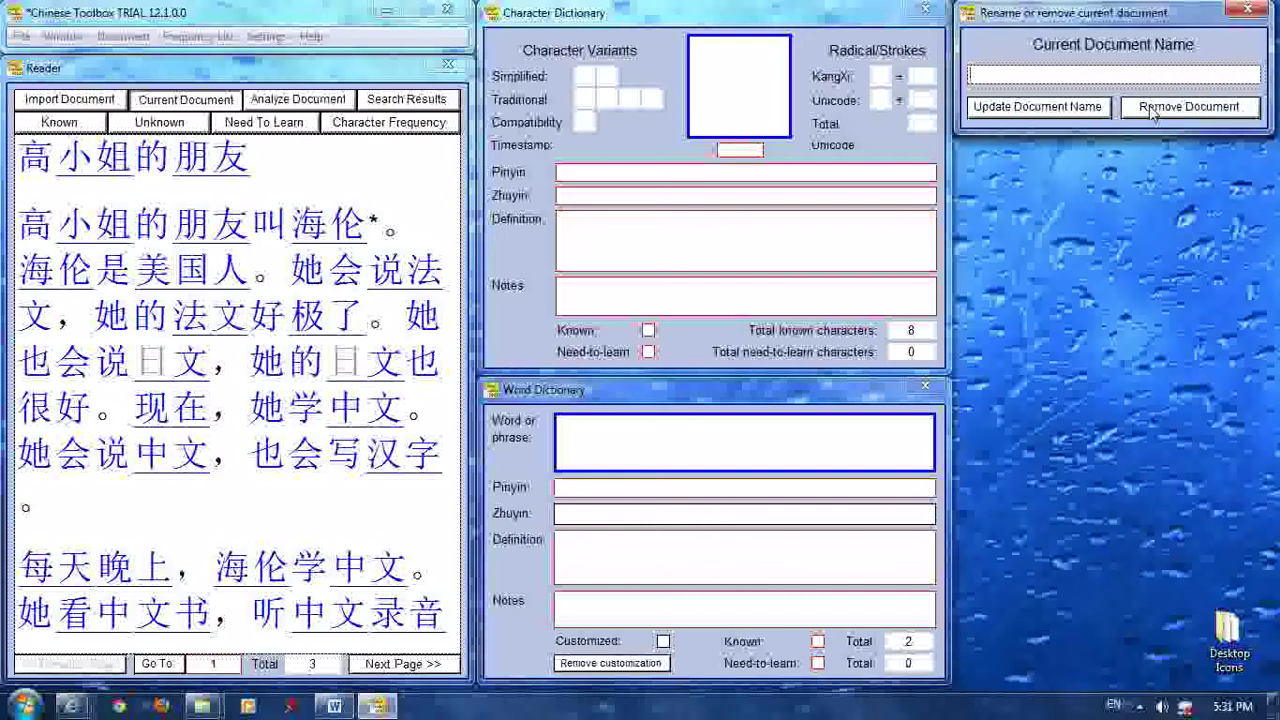
{"action": "type", "text": "Ms. Gao"}
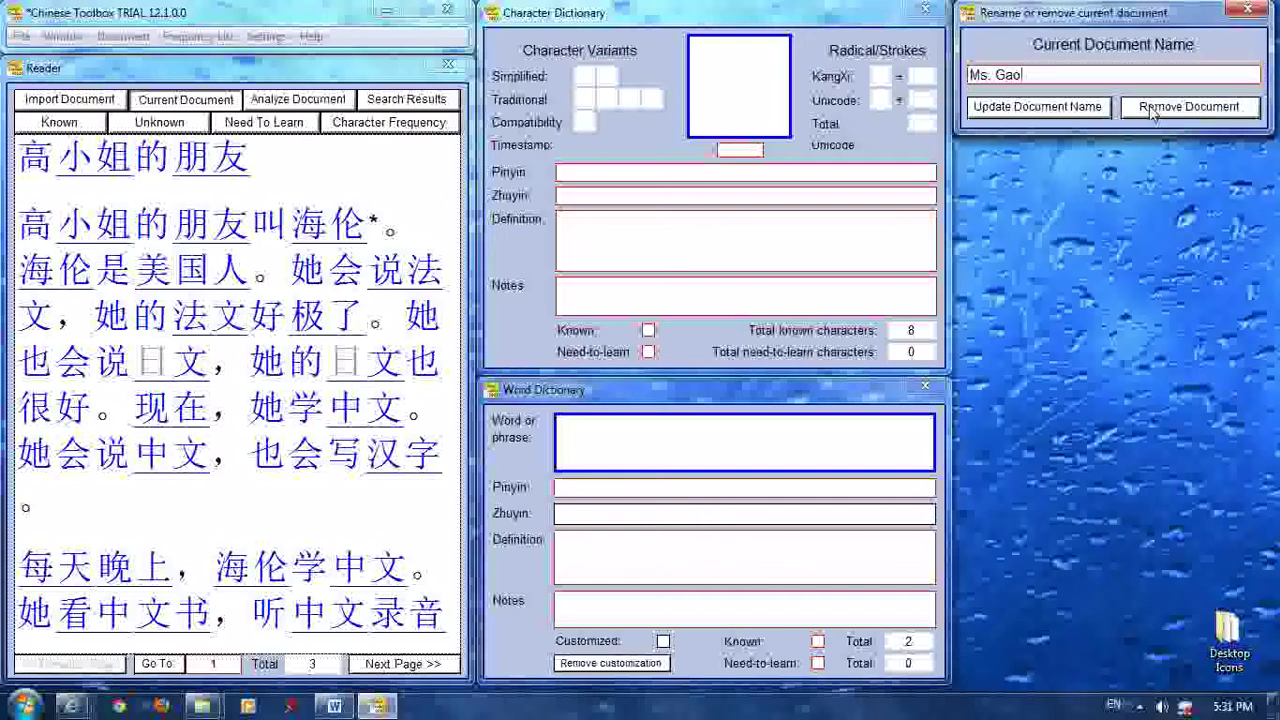
{"action": "left_click", "coordinate": [1089, 109]}
{"action": "left_click", "coordinate": [130, 37]}
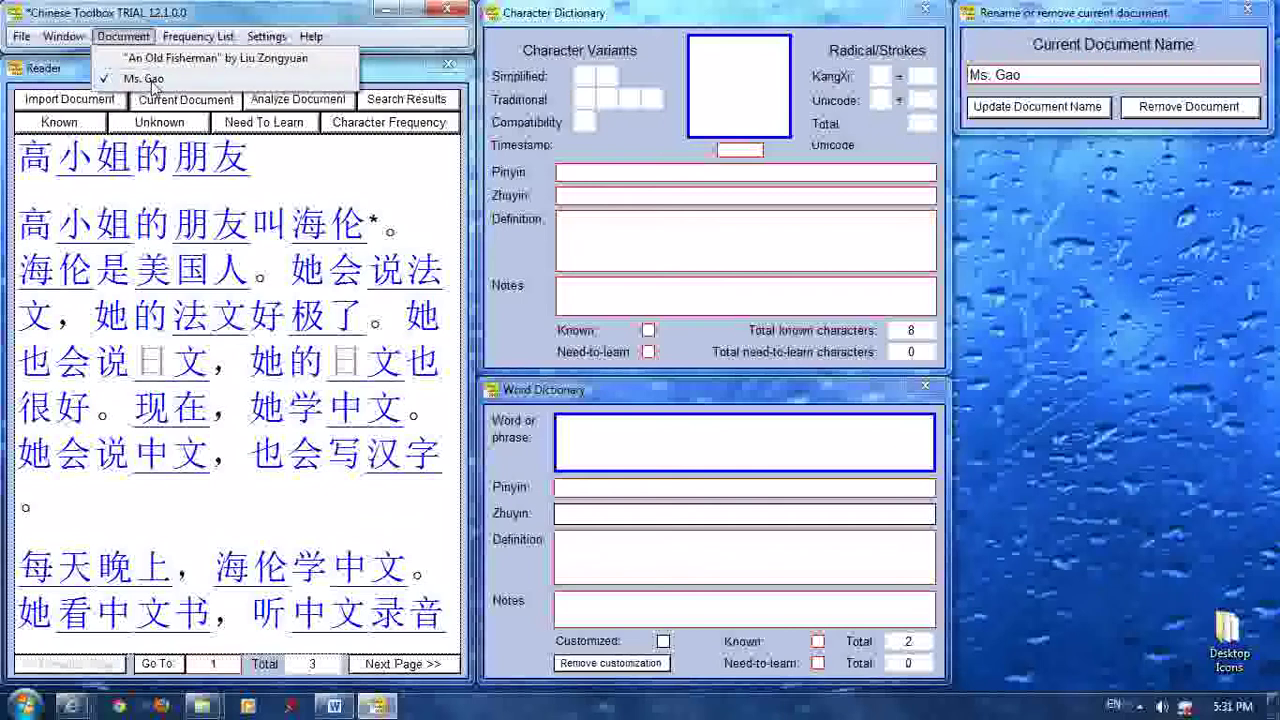
{"action": "left_click", "coordinate": [138, 78]}
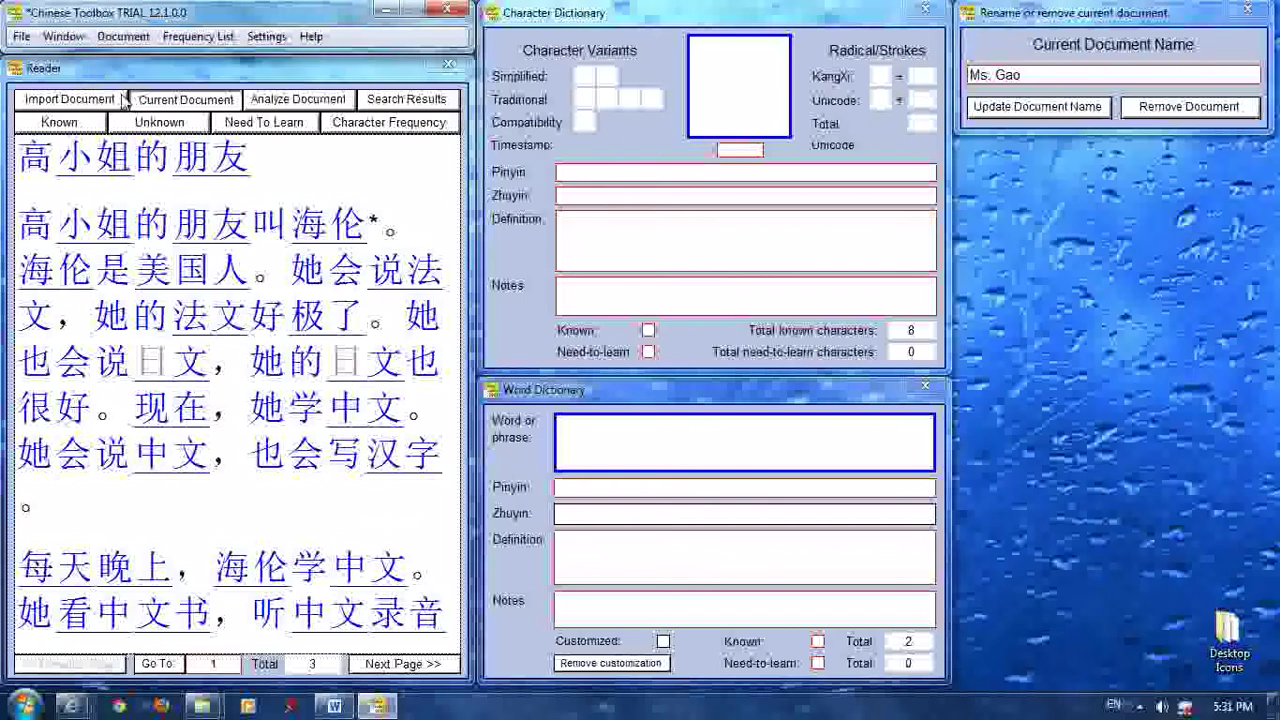
Step: Mark the character 高 in the title as known and look up its next occurrence in the first paragraph
{"action": "left_click", "coordinate": [32, 166]}
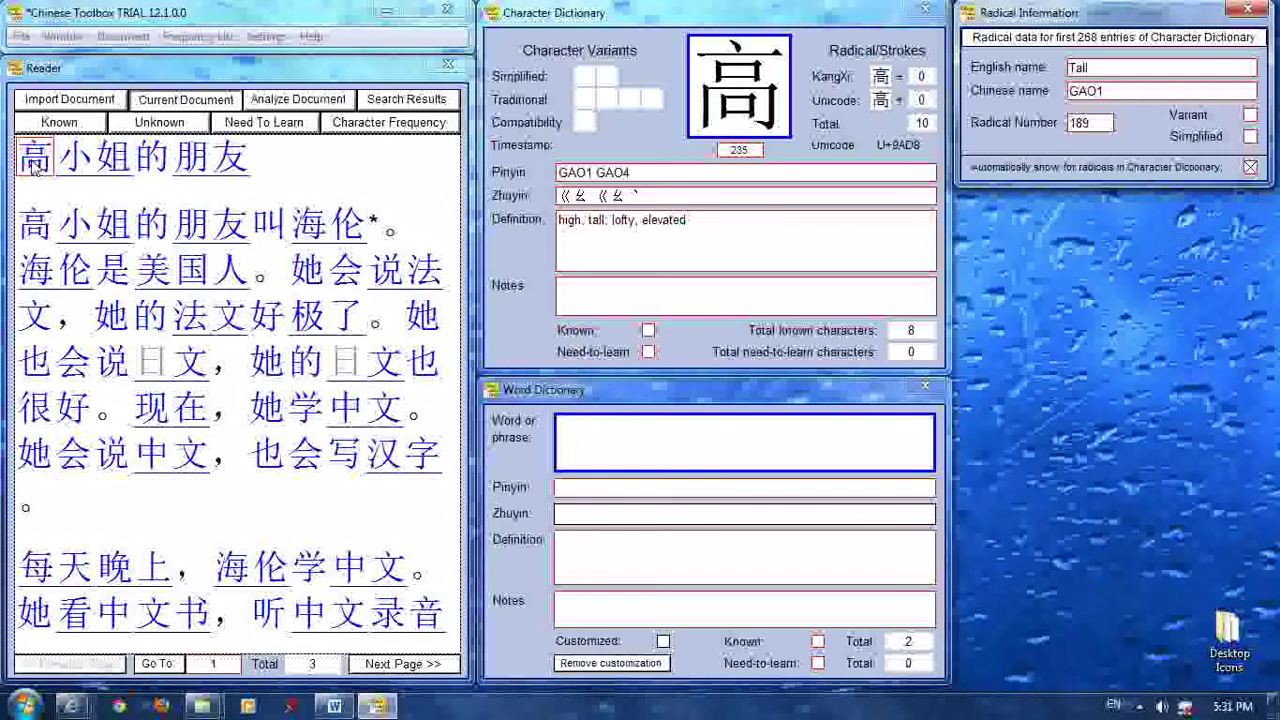
{"action": "double_click", "coordinate": [32, 166]}
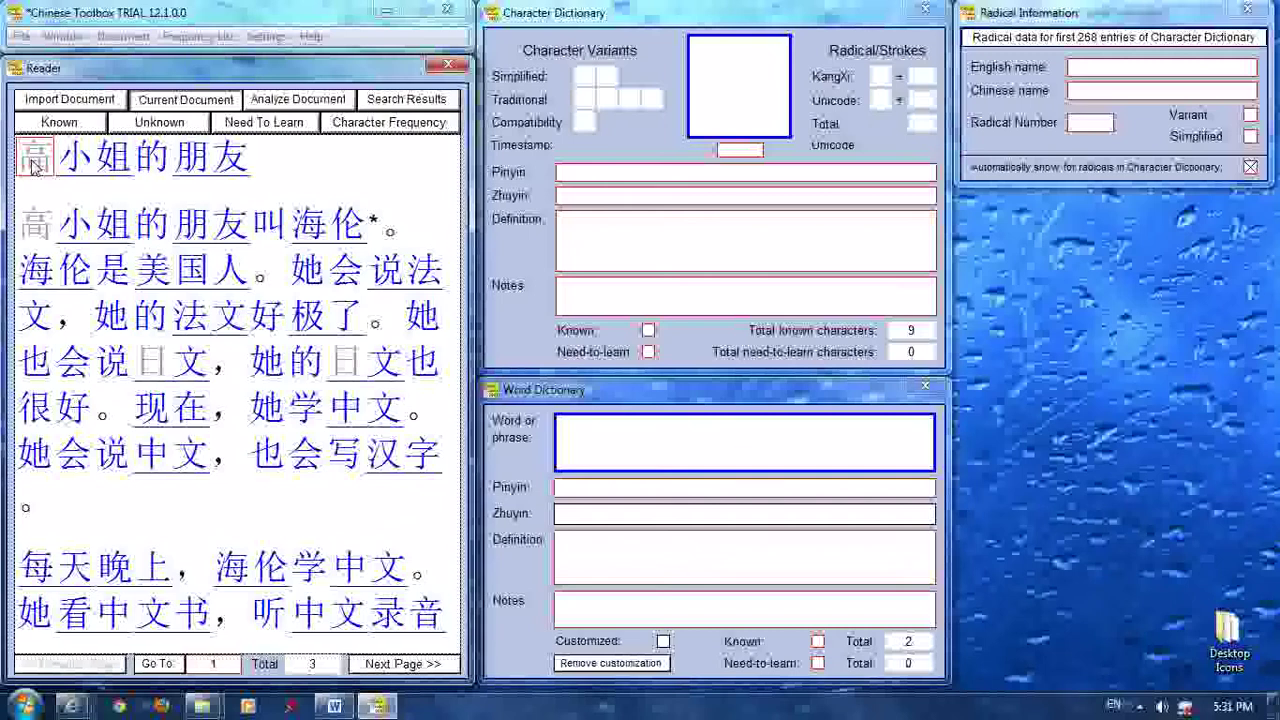
{"action": "left_click", "coordinate": [34, 240]}
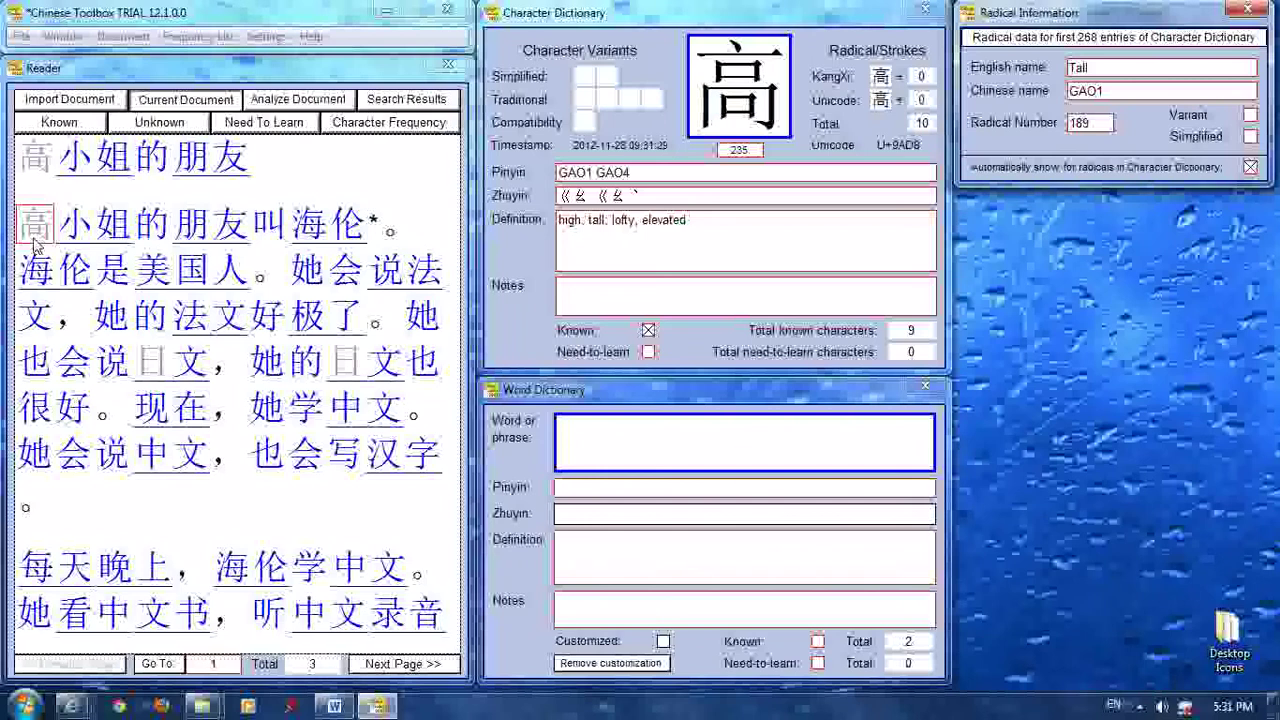
{"action": "left_click", "coordinate": [36, 170]}
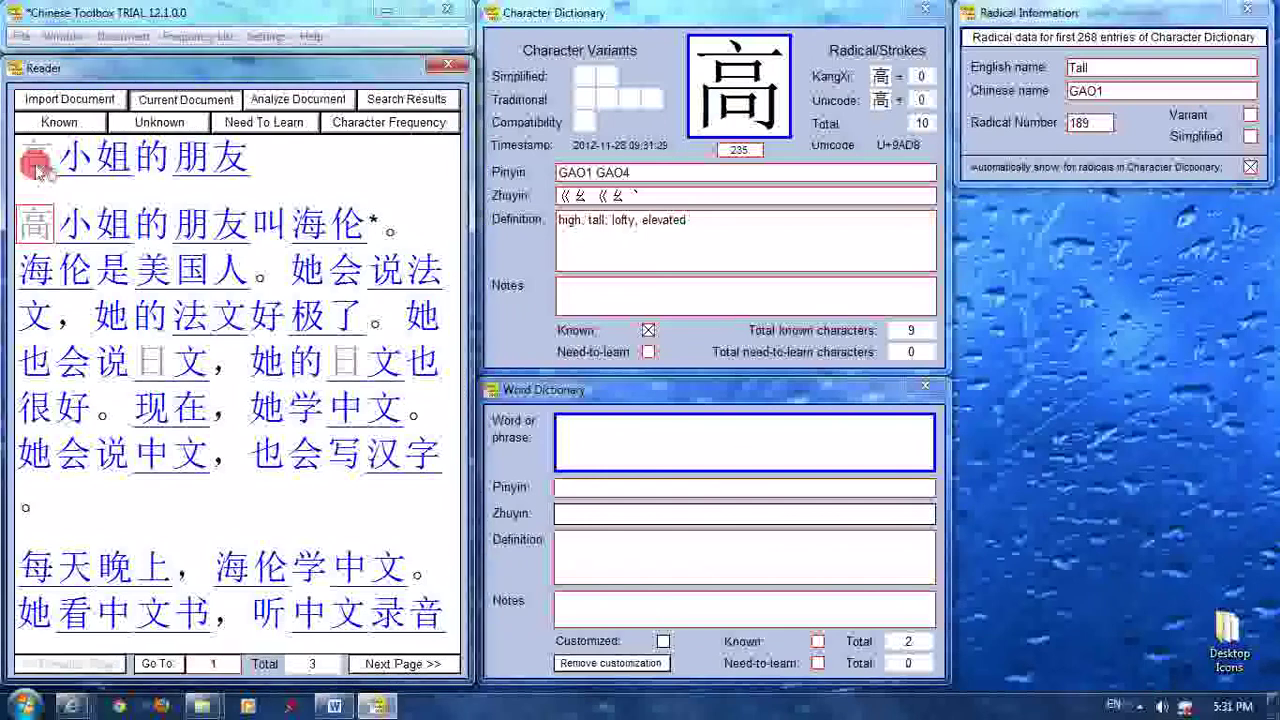
Step: Display the settings dialog and mark the word 小姐 in the title as known
{"action": "key", "text": "Right"}
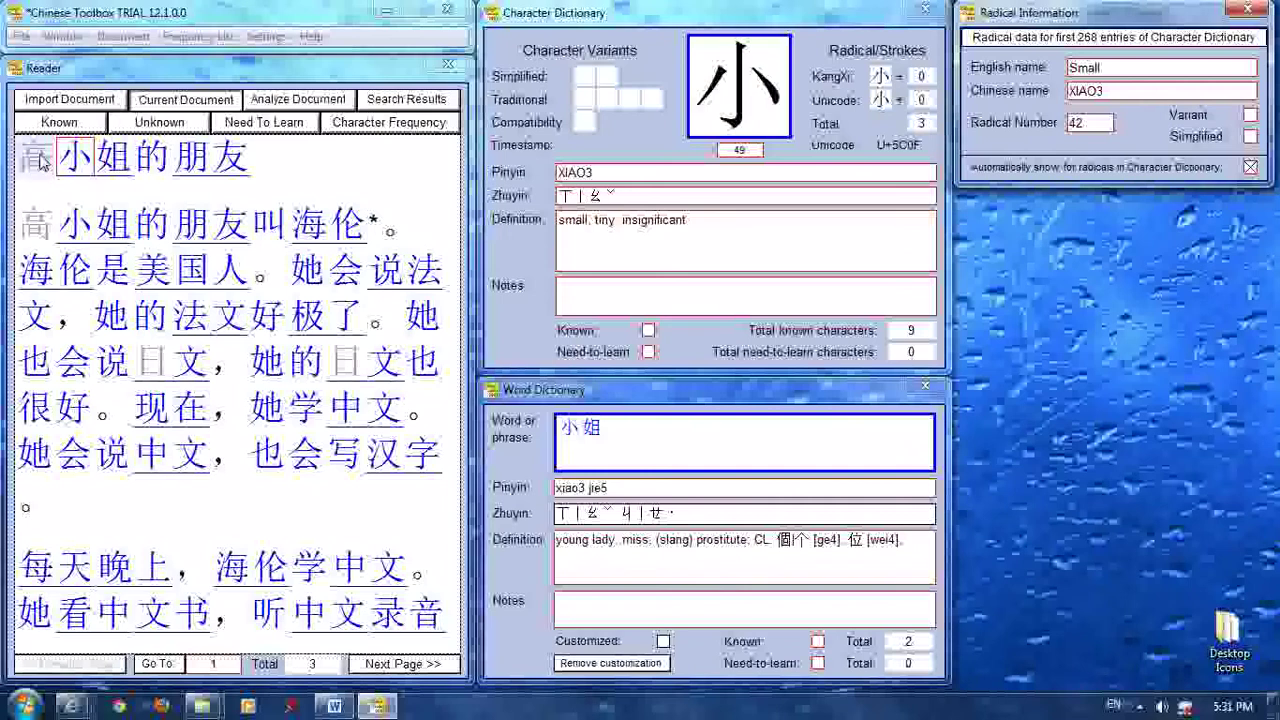
{"action": "left_click", "coordinate": [266, 36]}
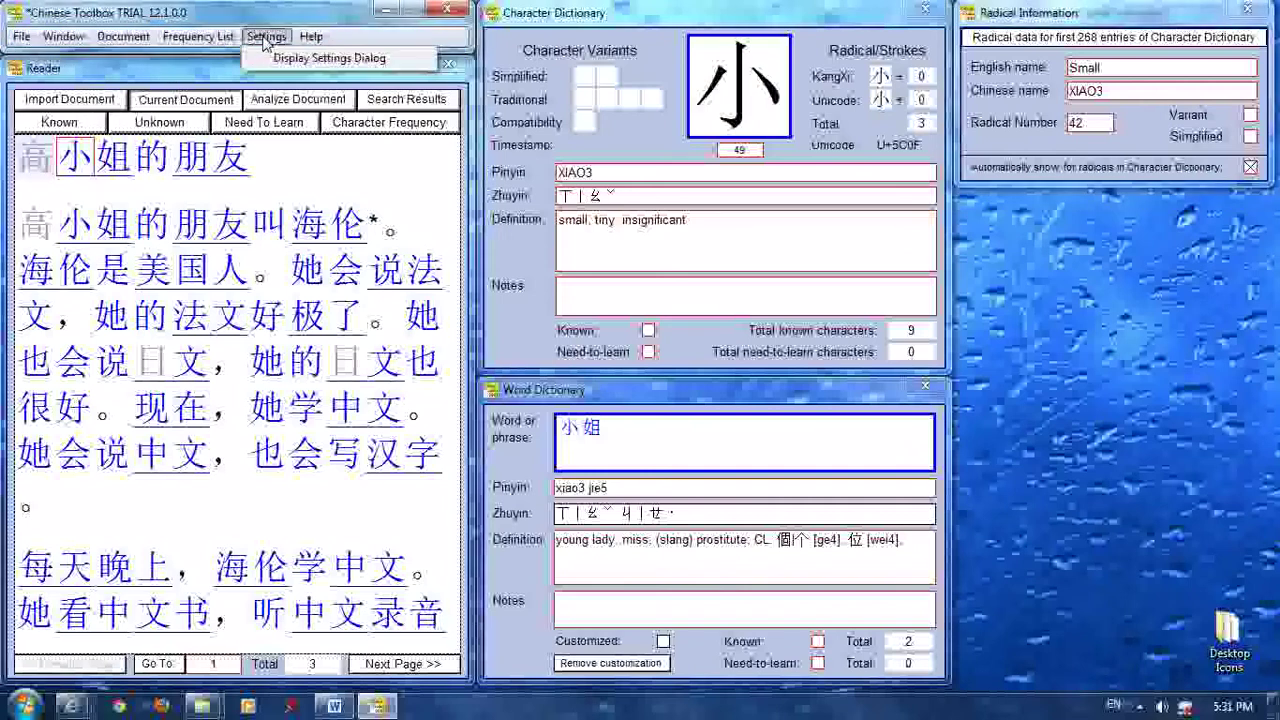
{"action": "left_click", "coordinate": [280, 60]}
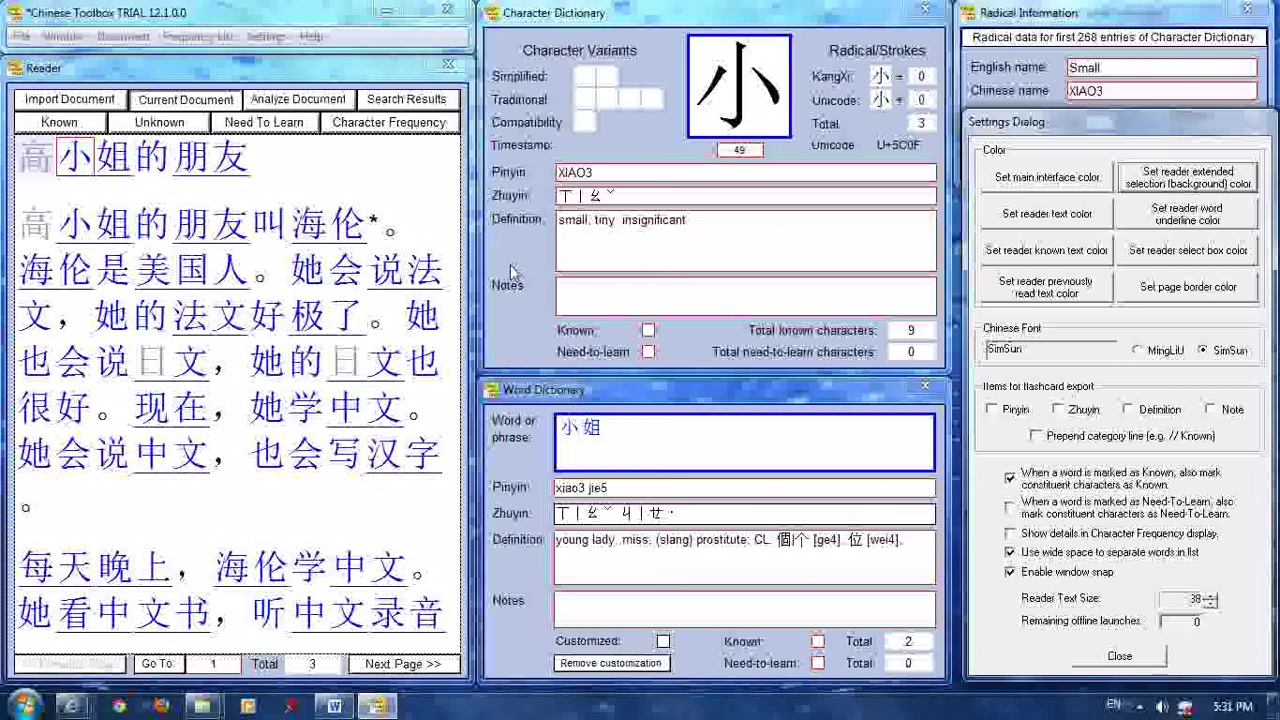
{"action": "left_click", "coordinate": [75, 165]}
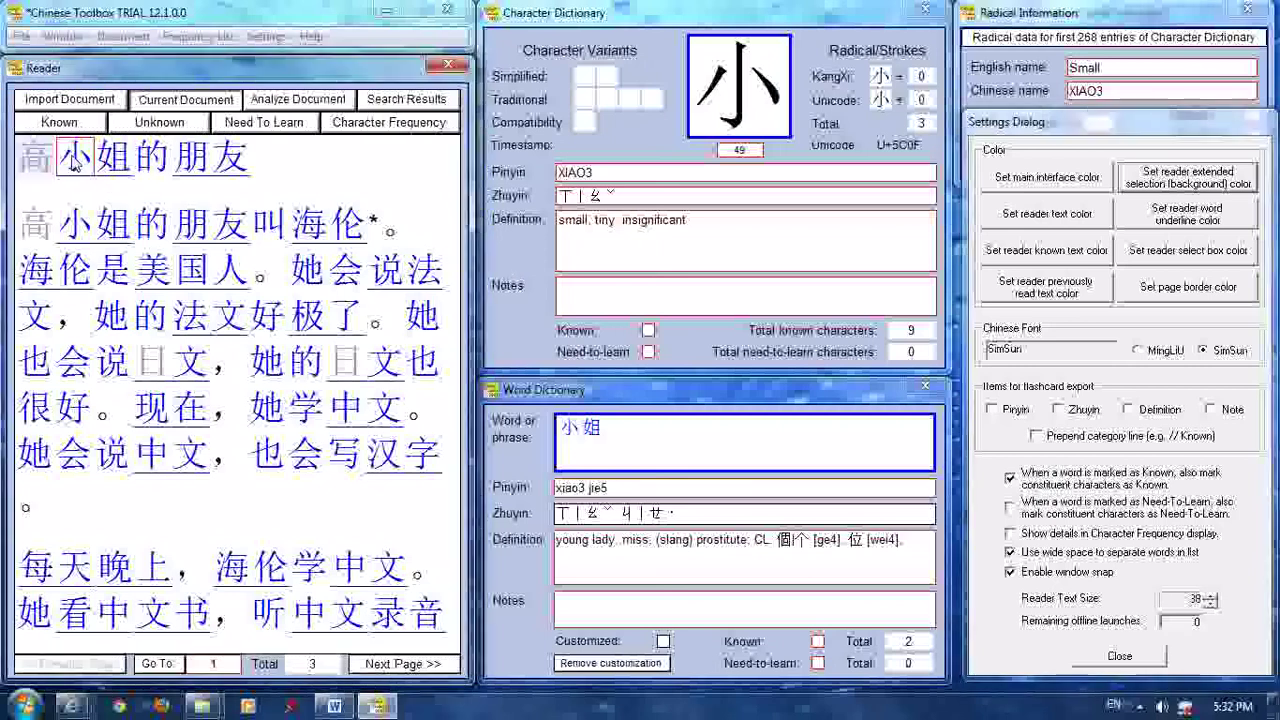
{"action": "left_click", "coordinate": [75, 165]}
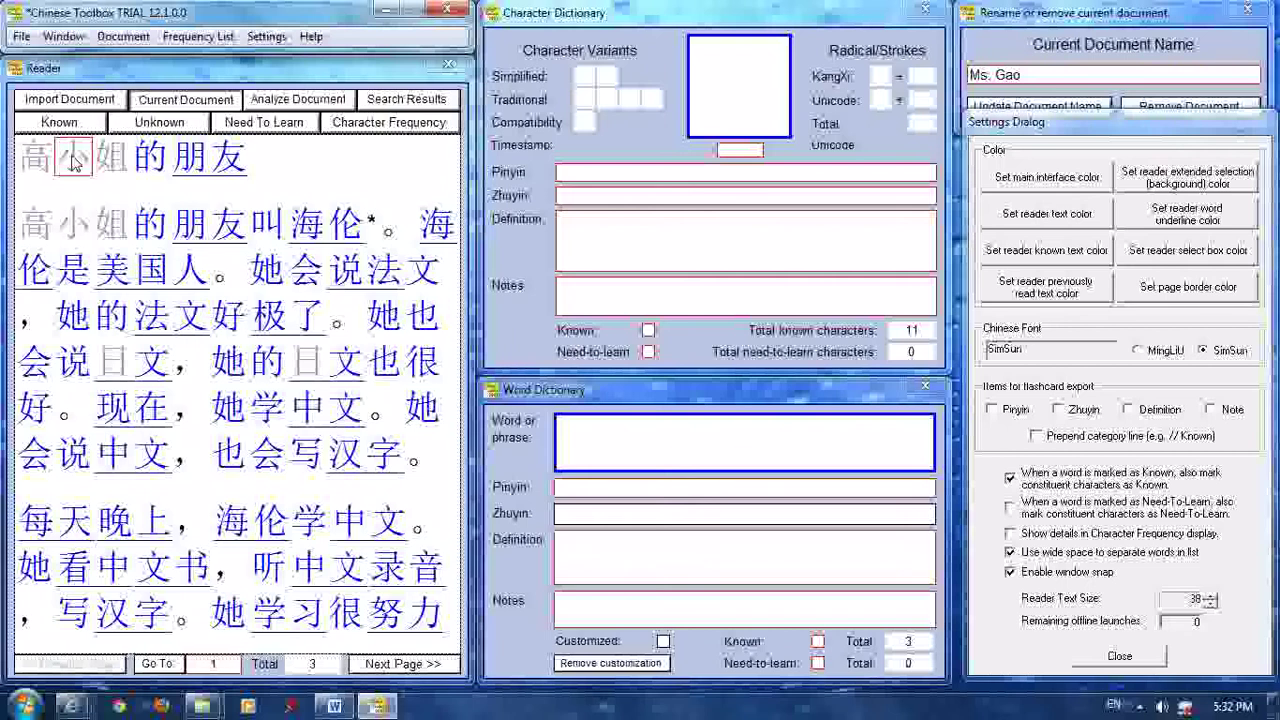
Step: Mark the character 的 and the word 朋友 in the title as known
{"action": "key", "text": "Left"}
{"action": "key", "text": "Right"}
{"action": "key", "text": "Right"}
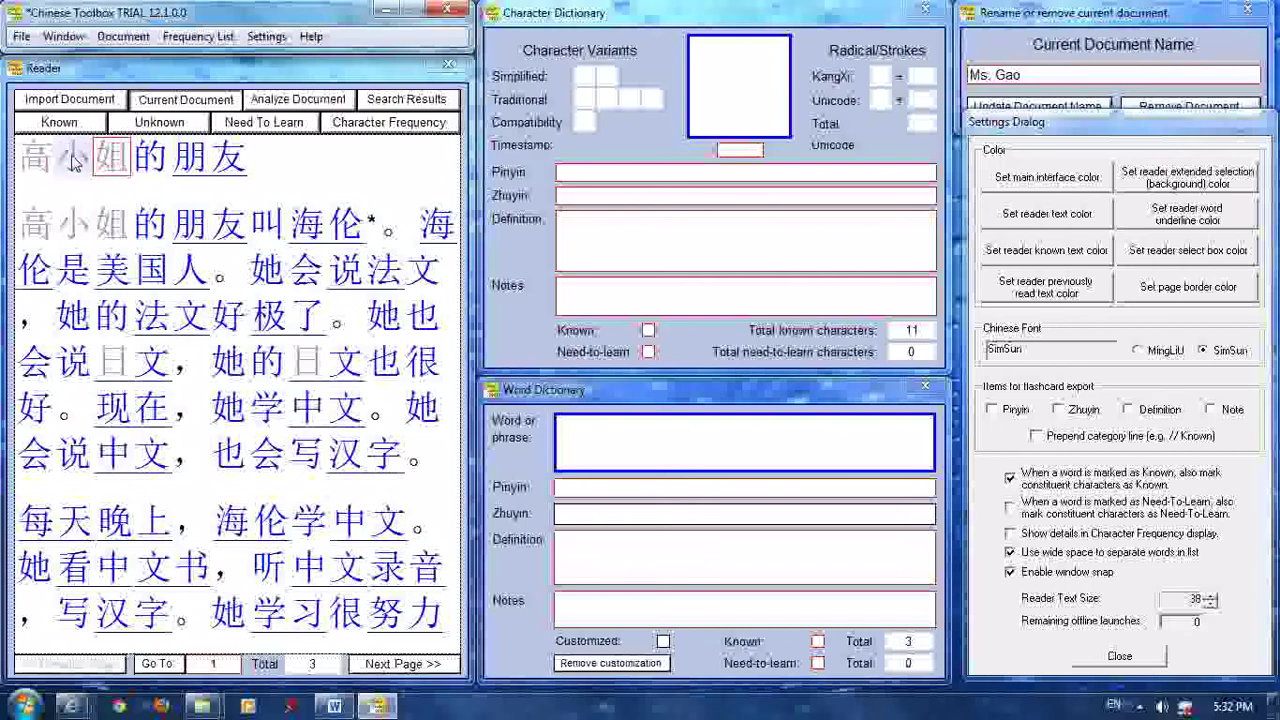
{"action": "key", "text": "Right"}
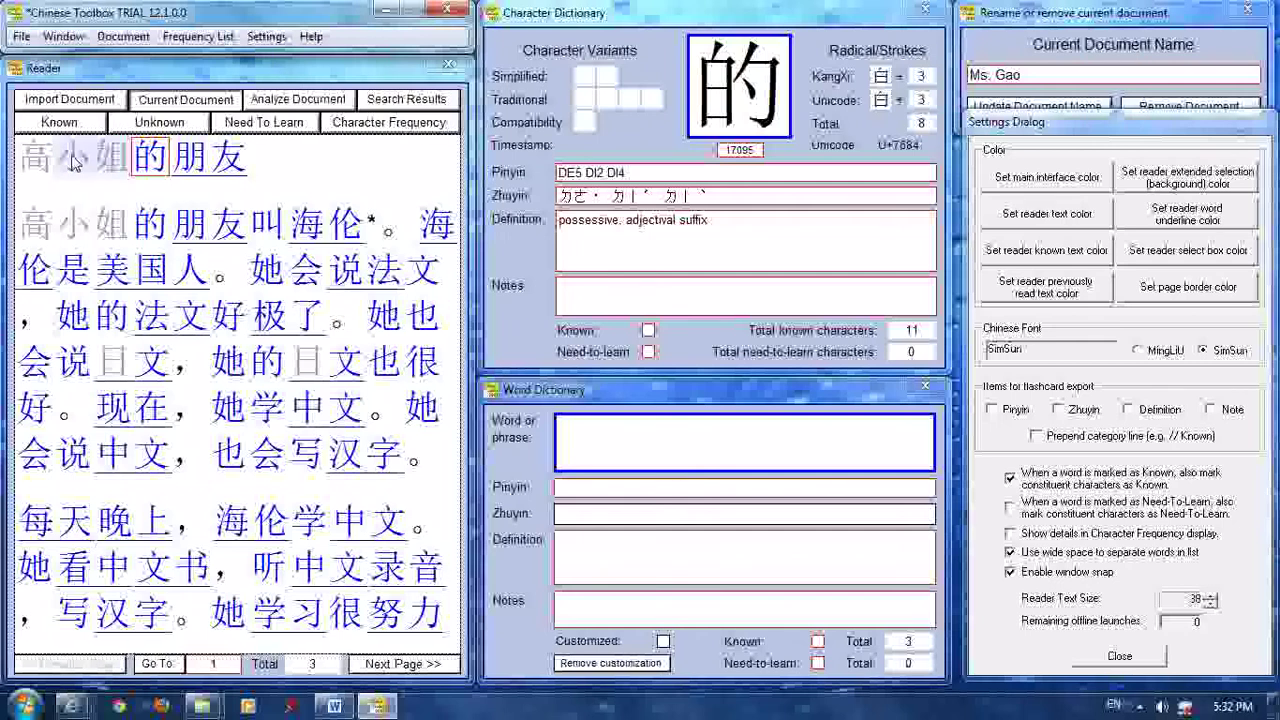
{"action": "key", "text": "k"}
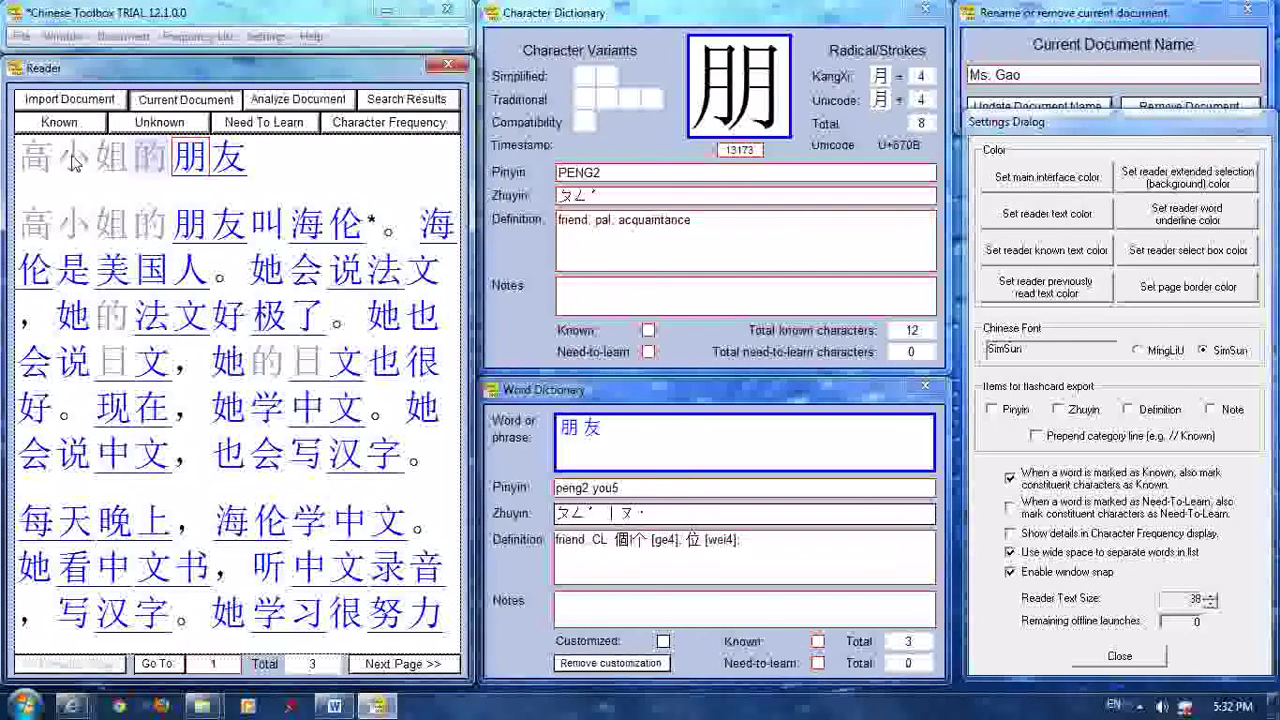
{"action": "key", "text": "k"}
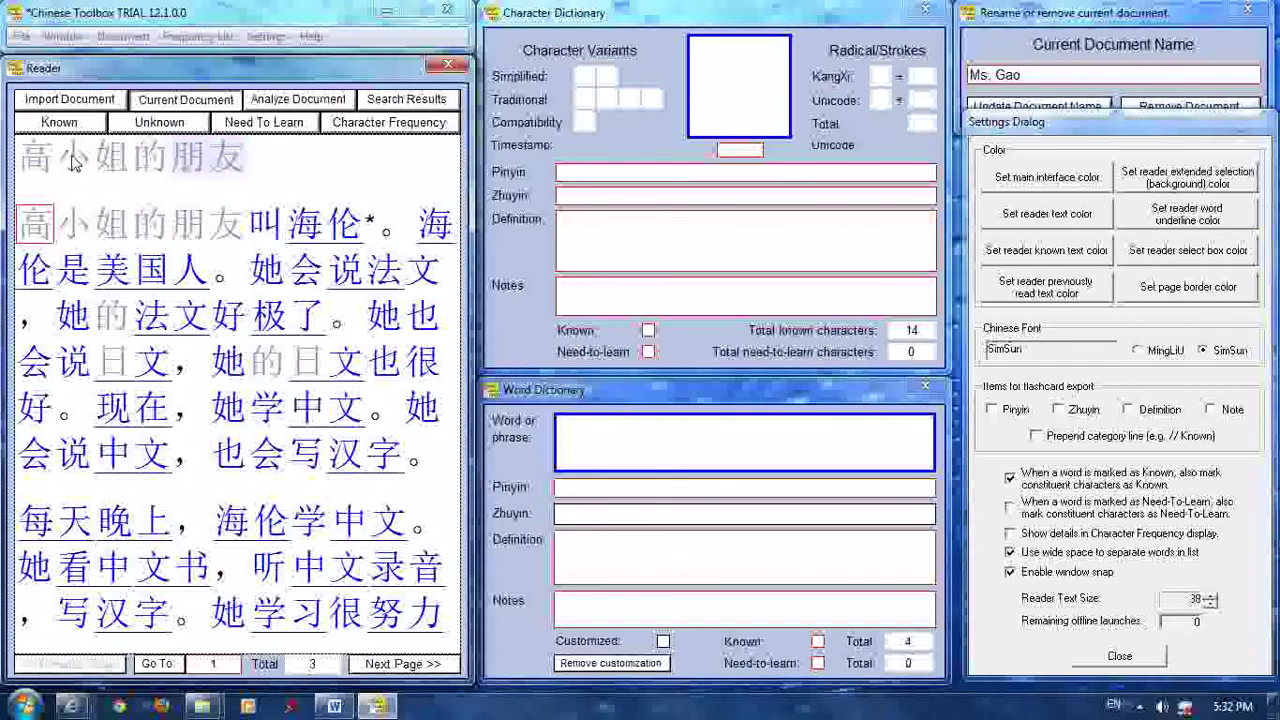
Step: Extend the selection from 高 through 友 at the start of the first paragraph, and clear it
{"action": "key", "text": "Right"}
{"action": "key", "text": "Right"}
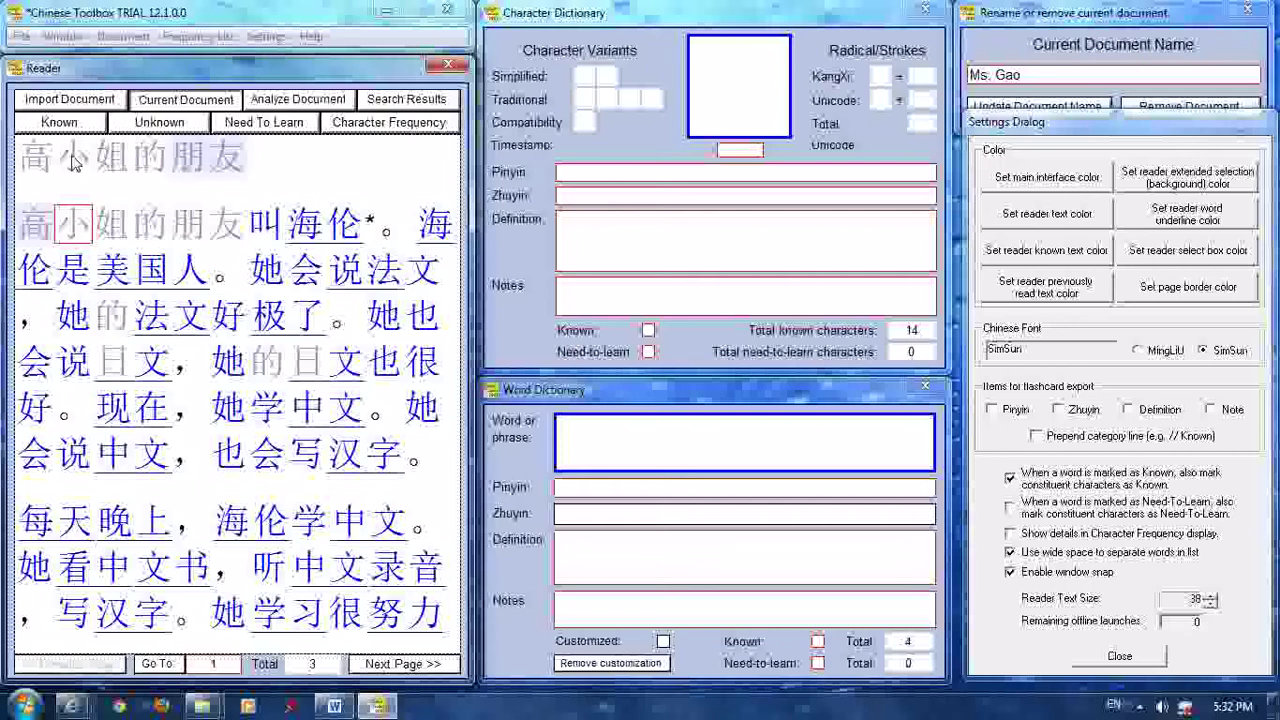
{"action": "key", "text": "Right"}
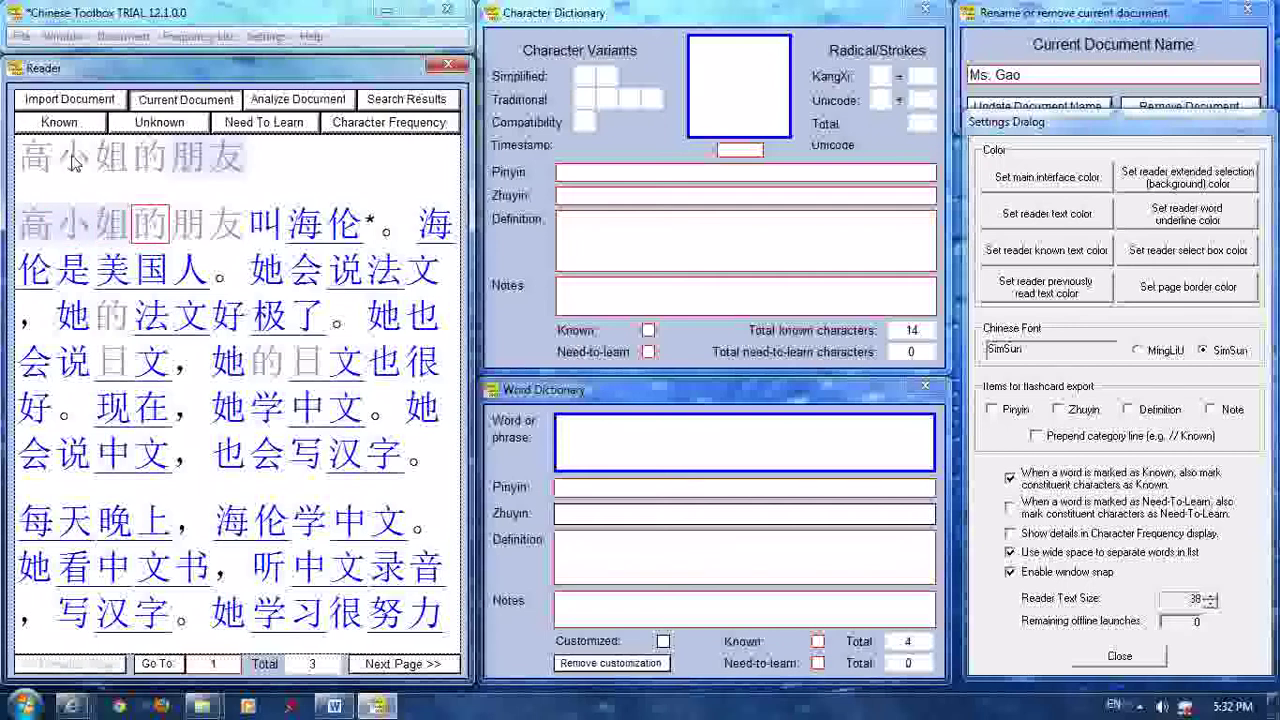
{"action": "key", "text": "Right"}
{"action": "key", "text": "Right"}
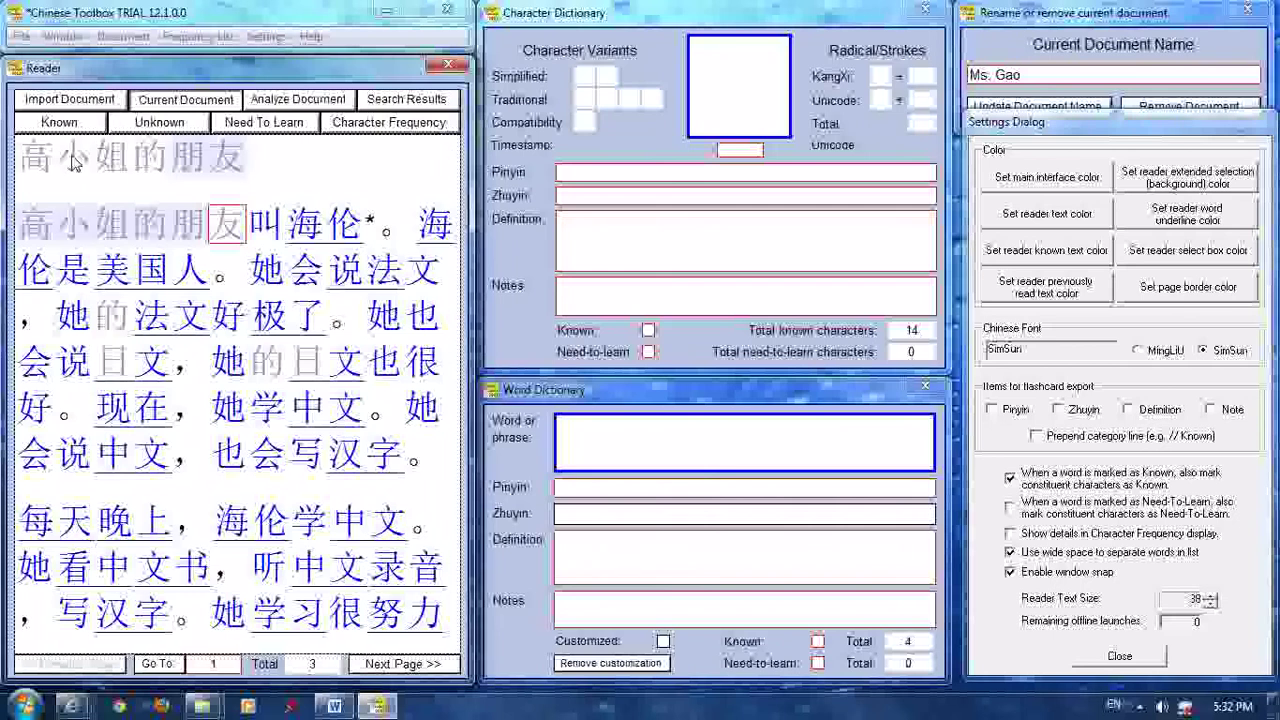
{"action": "key", "text": "Escape"}
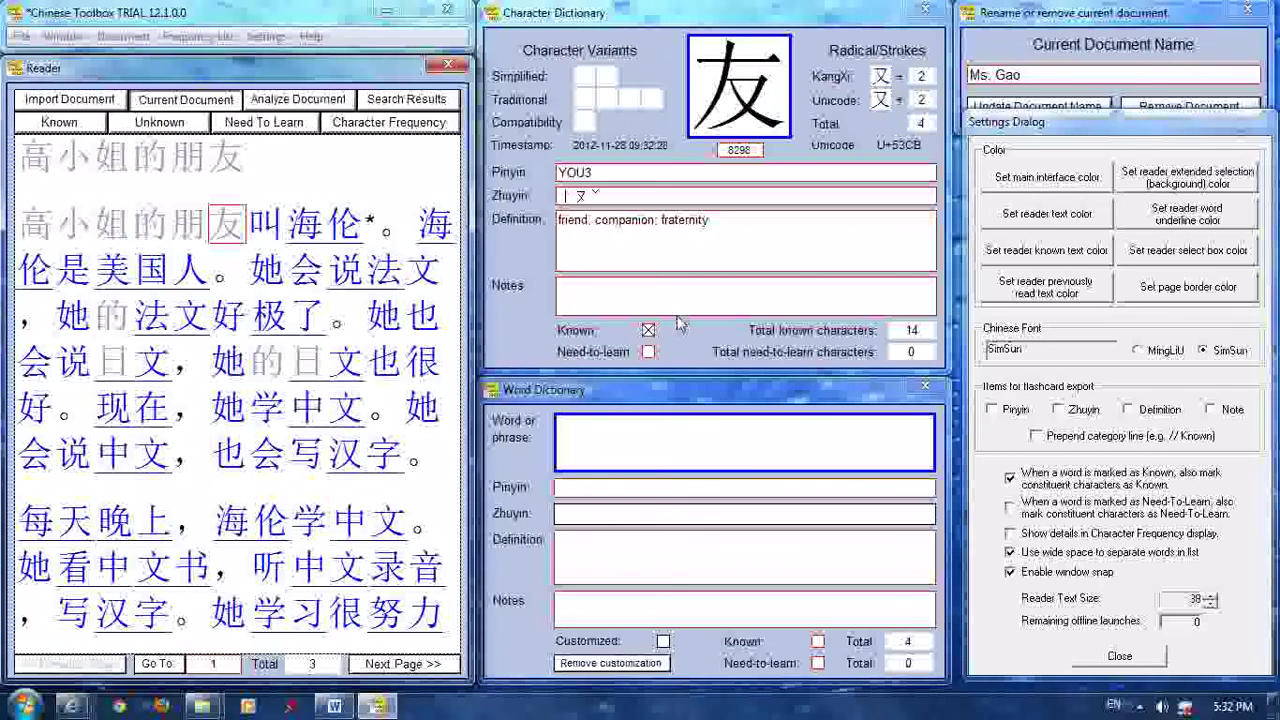
Step: Select the characters 小姐的朋友 at the start of the first paragraph as one extended selection
{"action": "left_click", "coordinate": [41, 235]}
{"action": "key", "text": "shift+Right"}
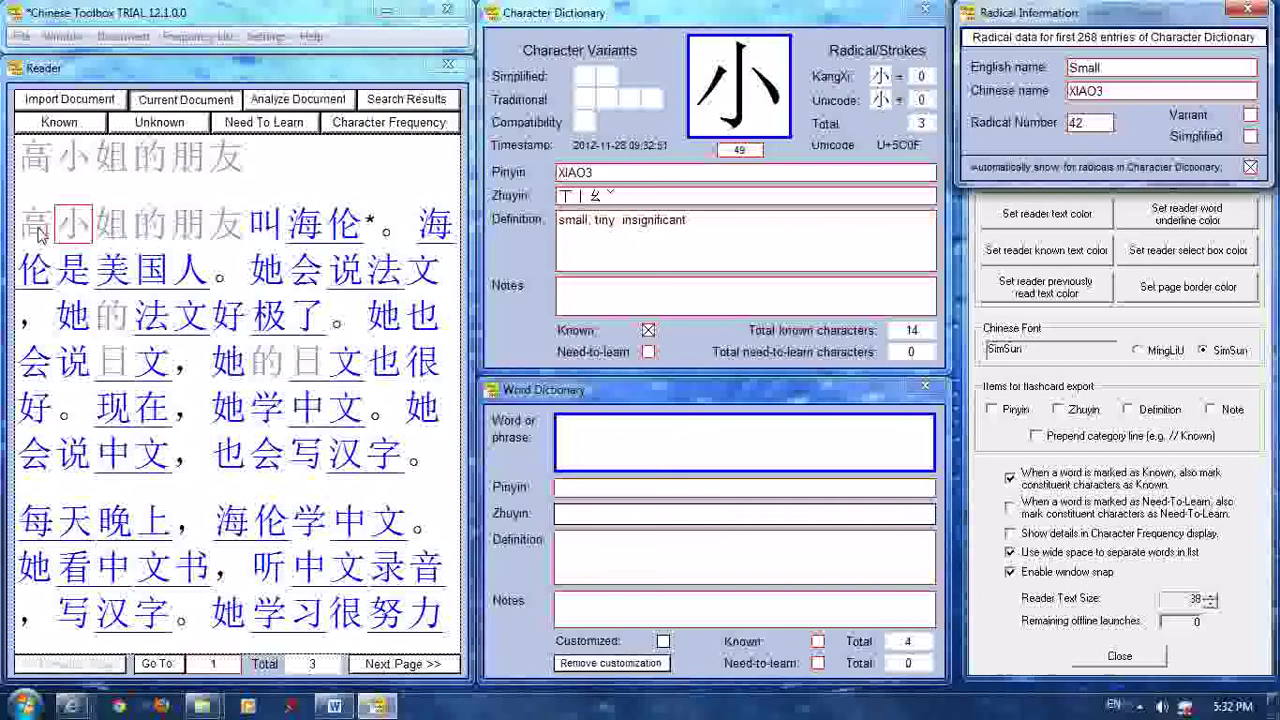
{"action": "key", "text": "shift+Right"}
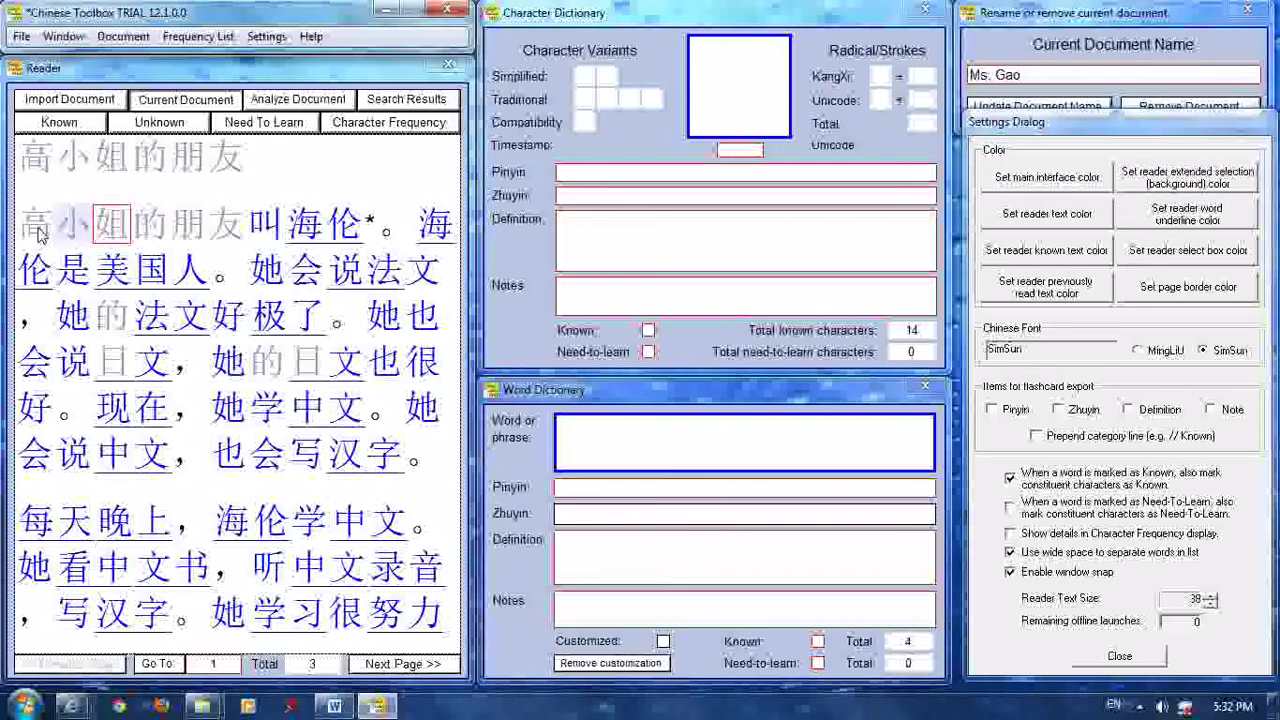
{"action": "key", "text": "shift+Right"}
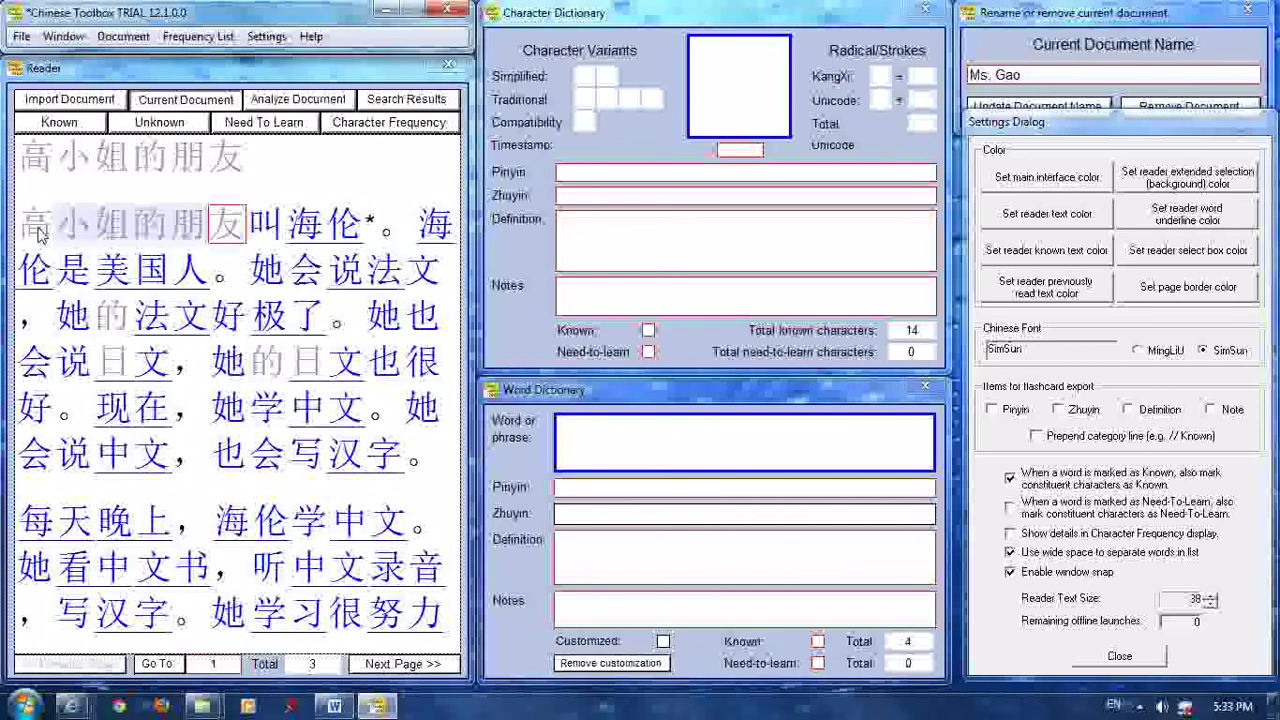
Step: Mark the character 叫 following 高小姐的朋友 in the first paragraph as known
{"action": "key", "text": "shift+Right"}
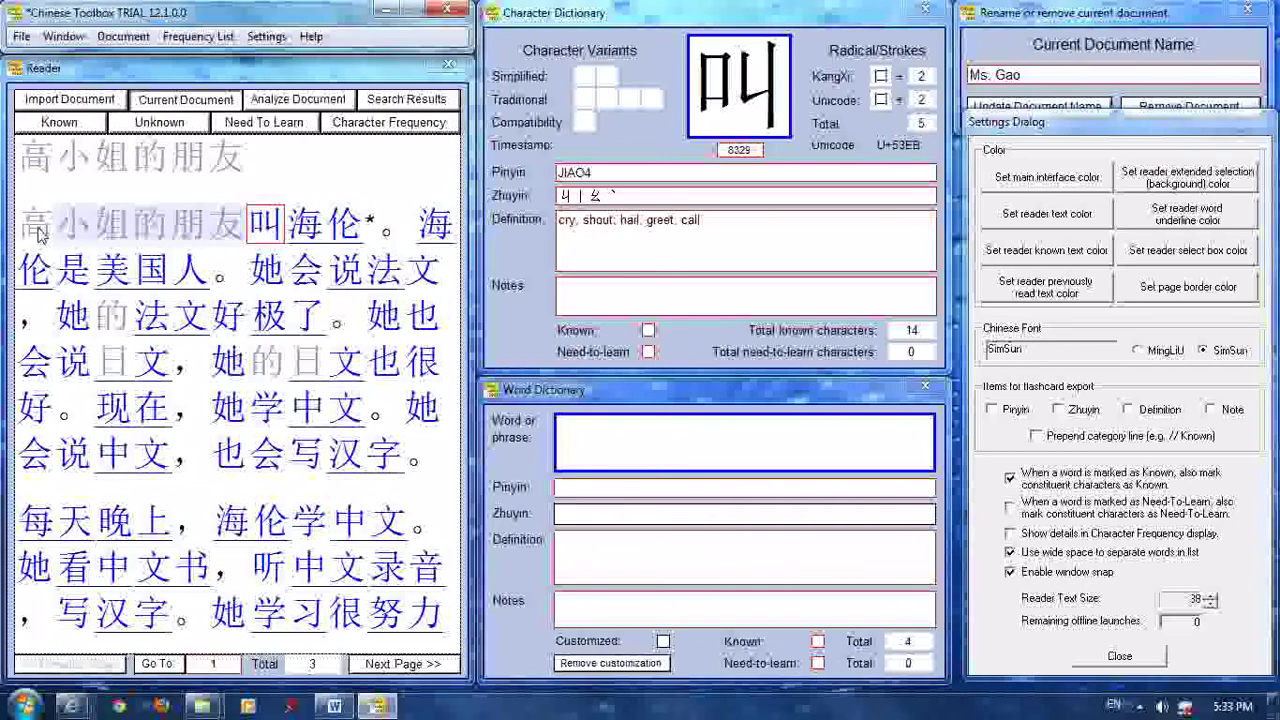
{"action": "key", "text": "k"}
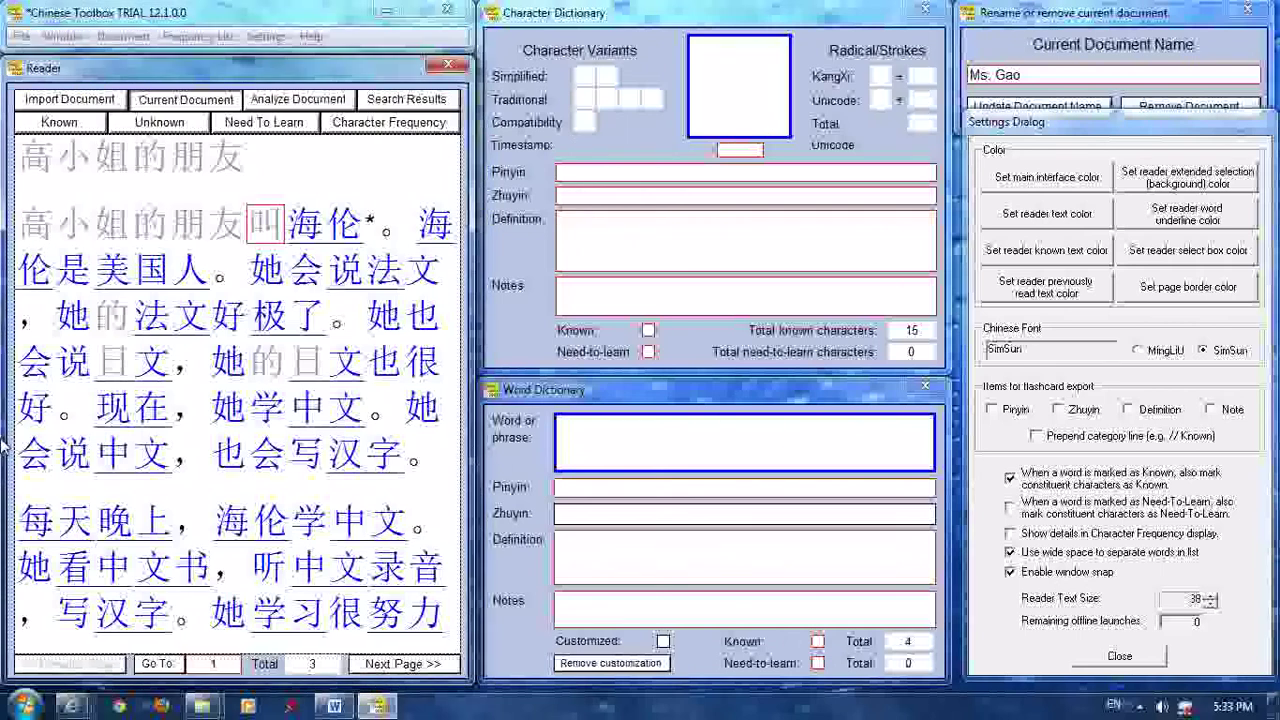
Step: Bring up the selected can_not_buy story in Internet Explorer and import its text into the Chinese Toolbox Reader
{"action": "mouse_move", "coordinate": [72, 706]}
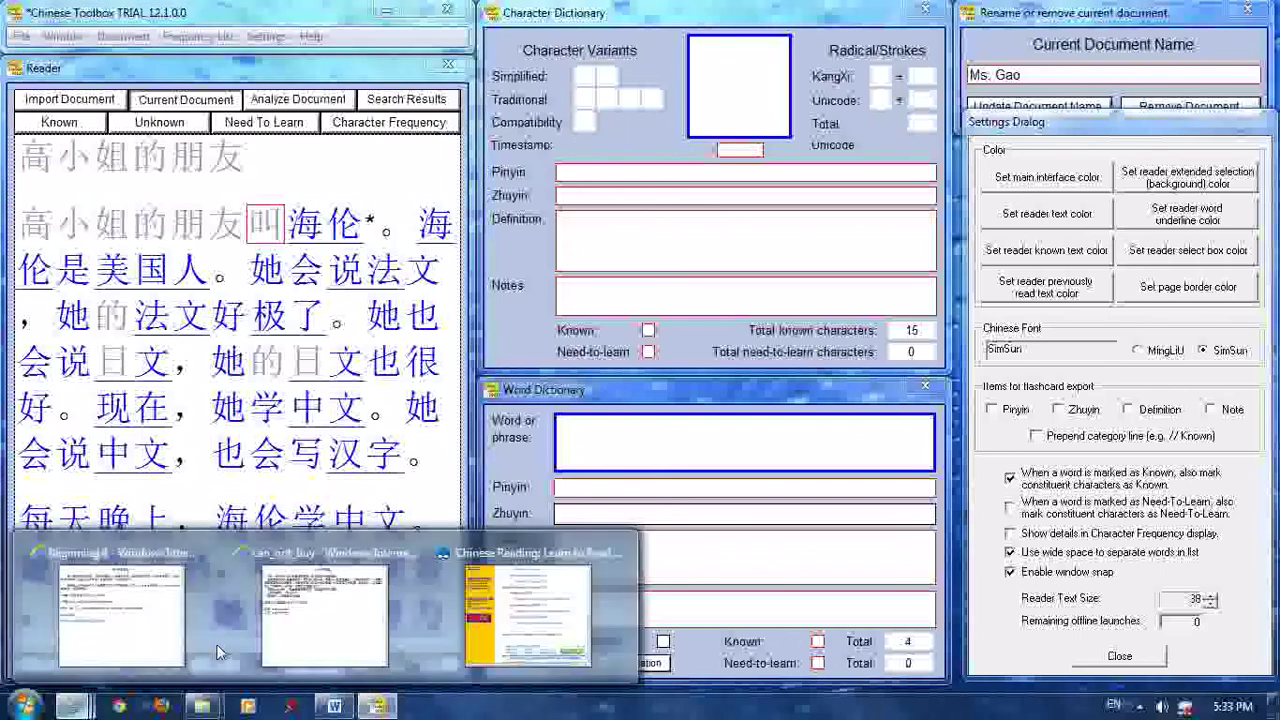
{"action": "left_click", "coordinate": [318, 630]}
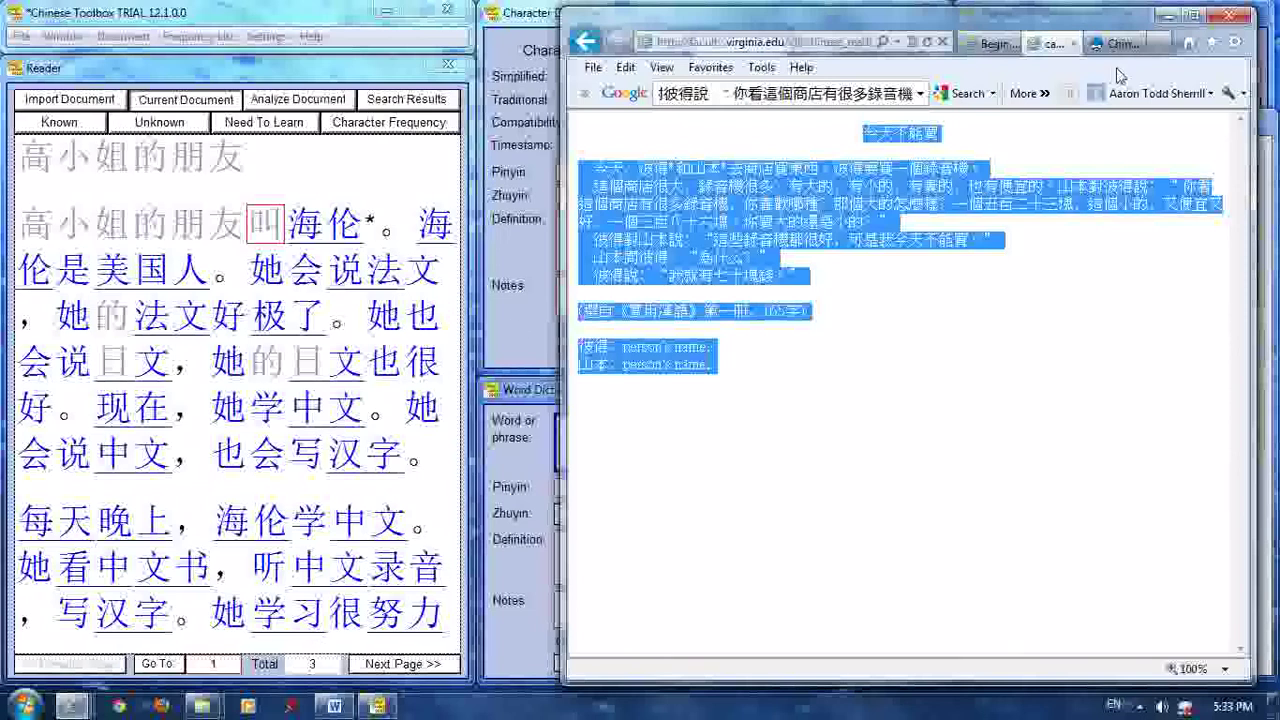
{"action": "left_click", "coordinate": [1166, 15]}
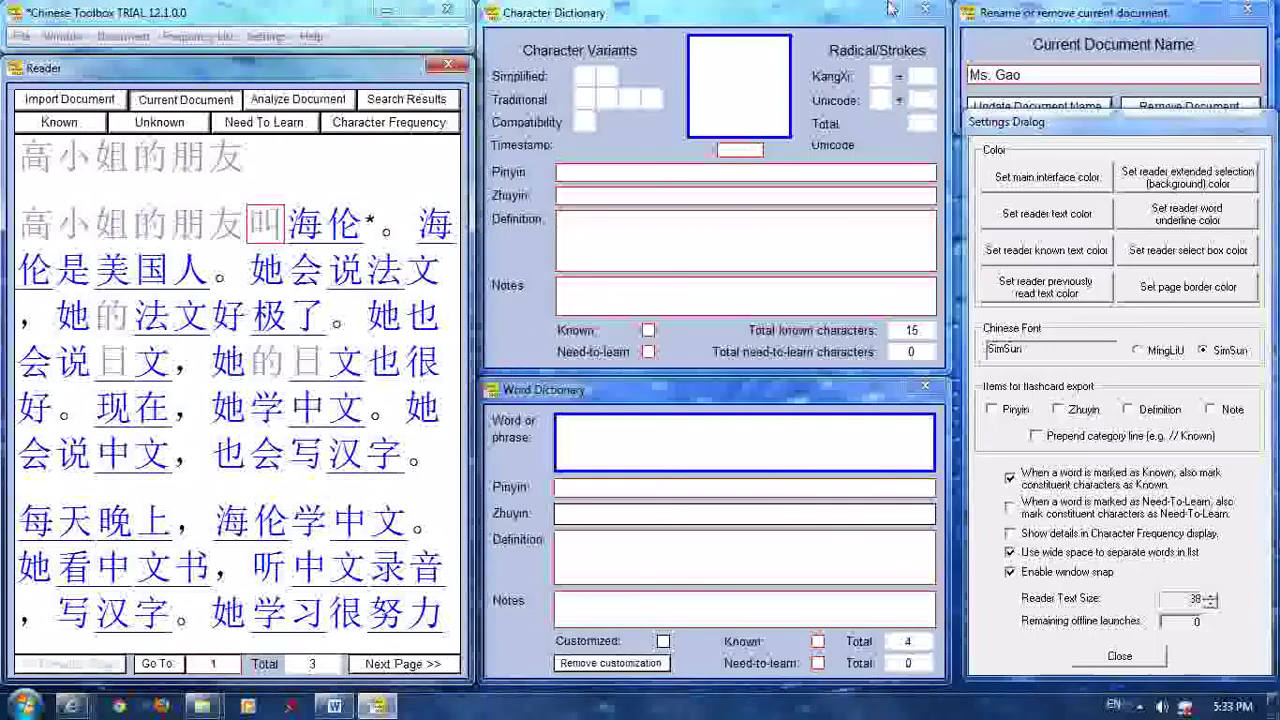
{"action": "left_click", "coordinate": [104, 98]}
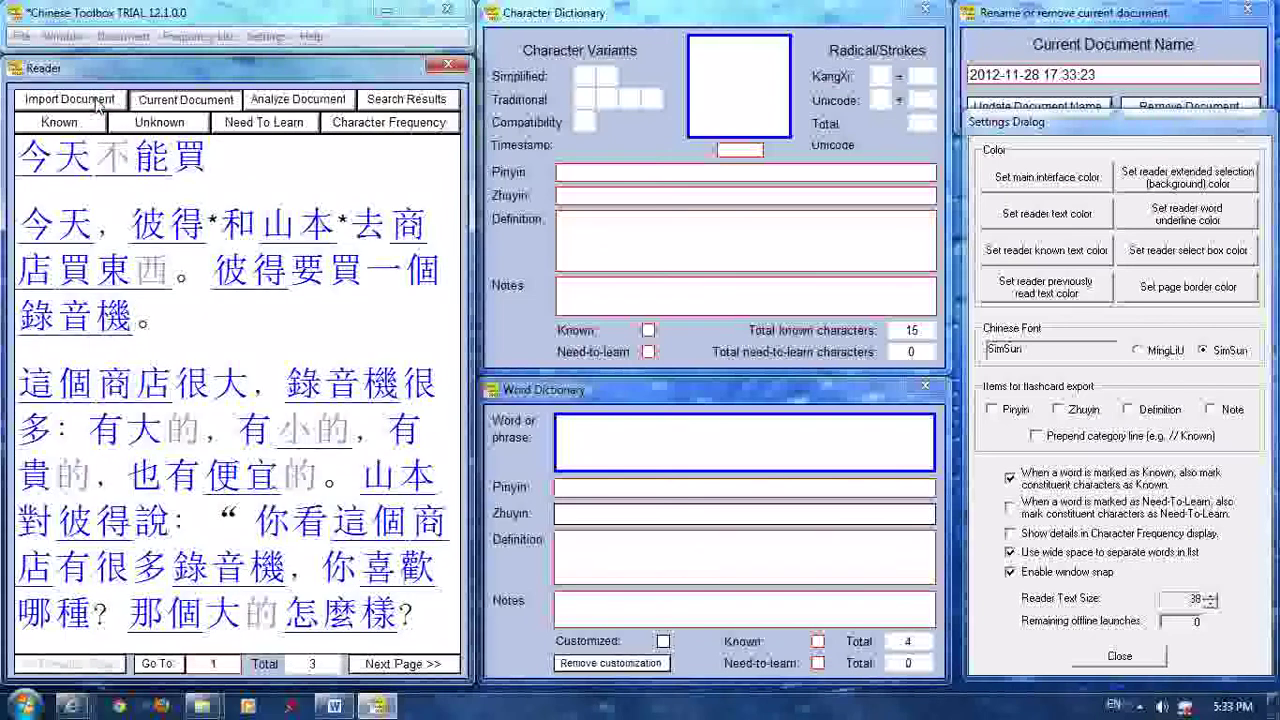
Step: Mark the words 今天 and 不能 and the character 買 in the title as known
{"action": "left_click", "coordinate": [37, 170]}
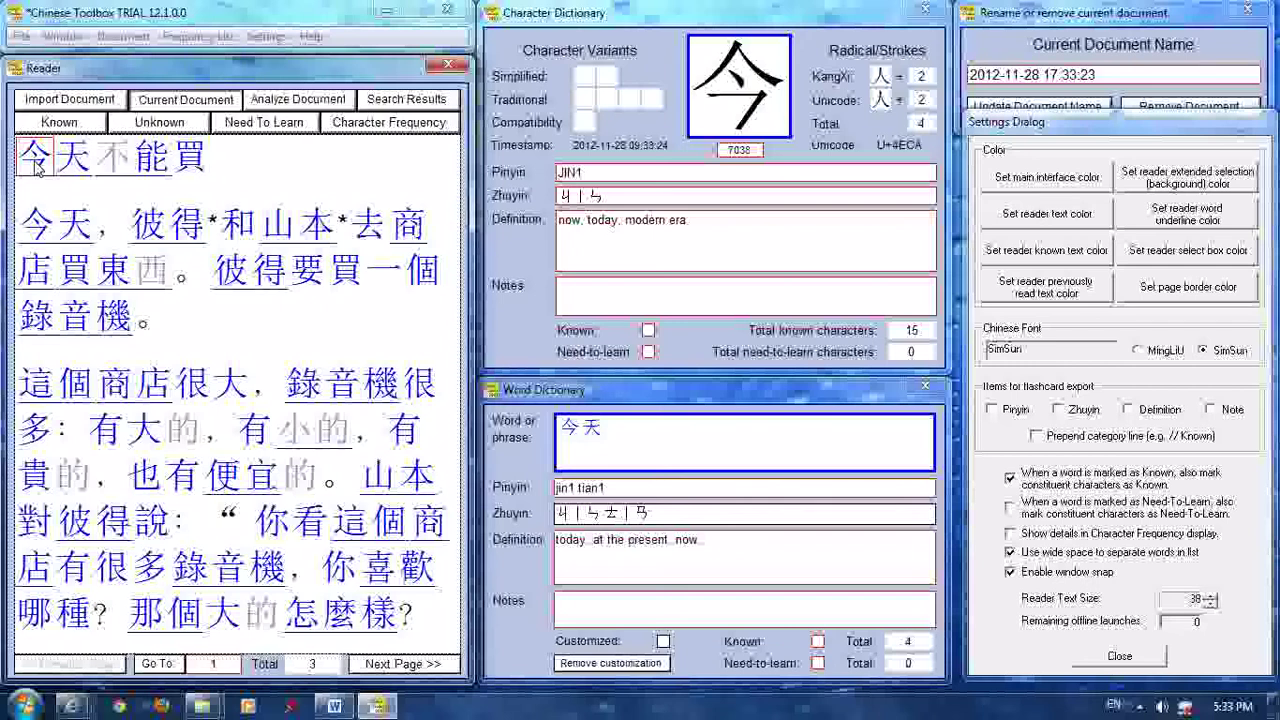
{"action": "left_click", "coordinate": [38, 168]}
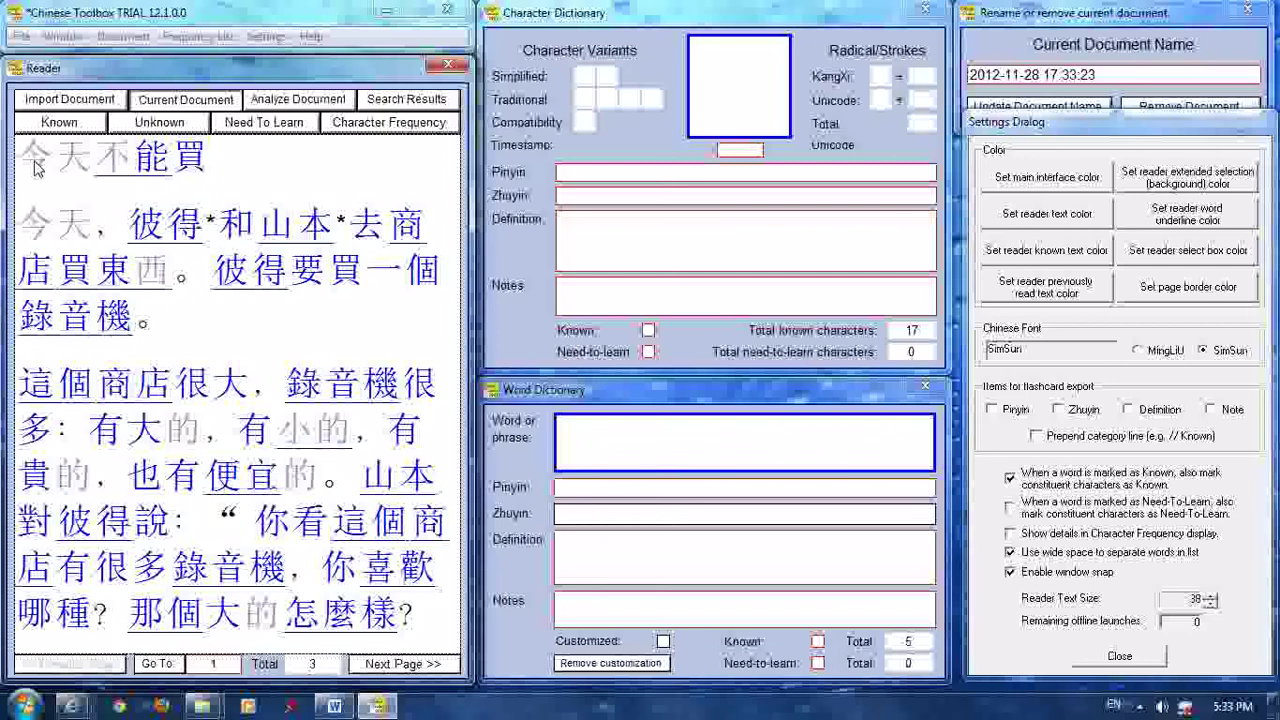
{"action": "left_click", "coordinate": [38, 168]}
{"action": "key", "text": "Right"}
{"action": "key", "text": "Right"}
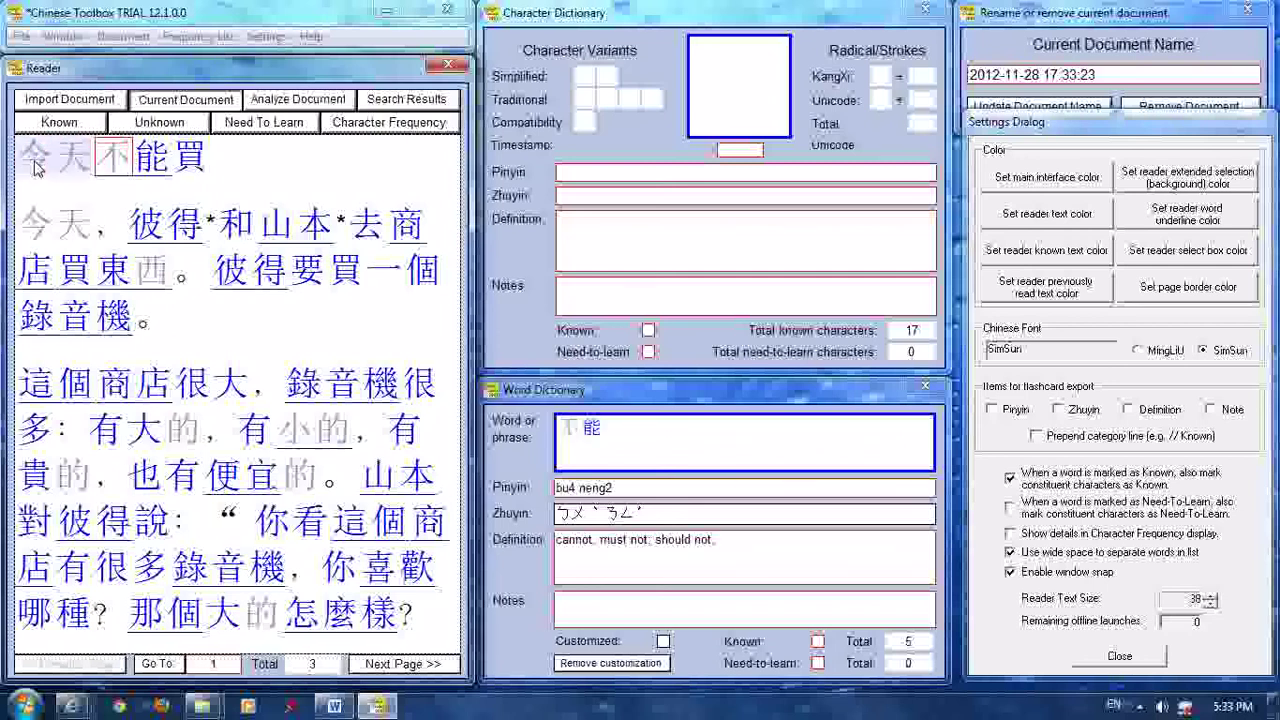
{"action": "key", "text": "k"}
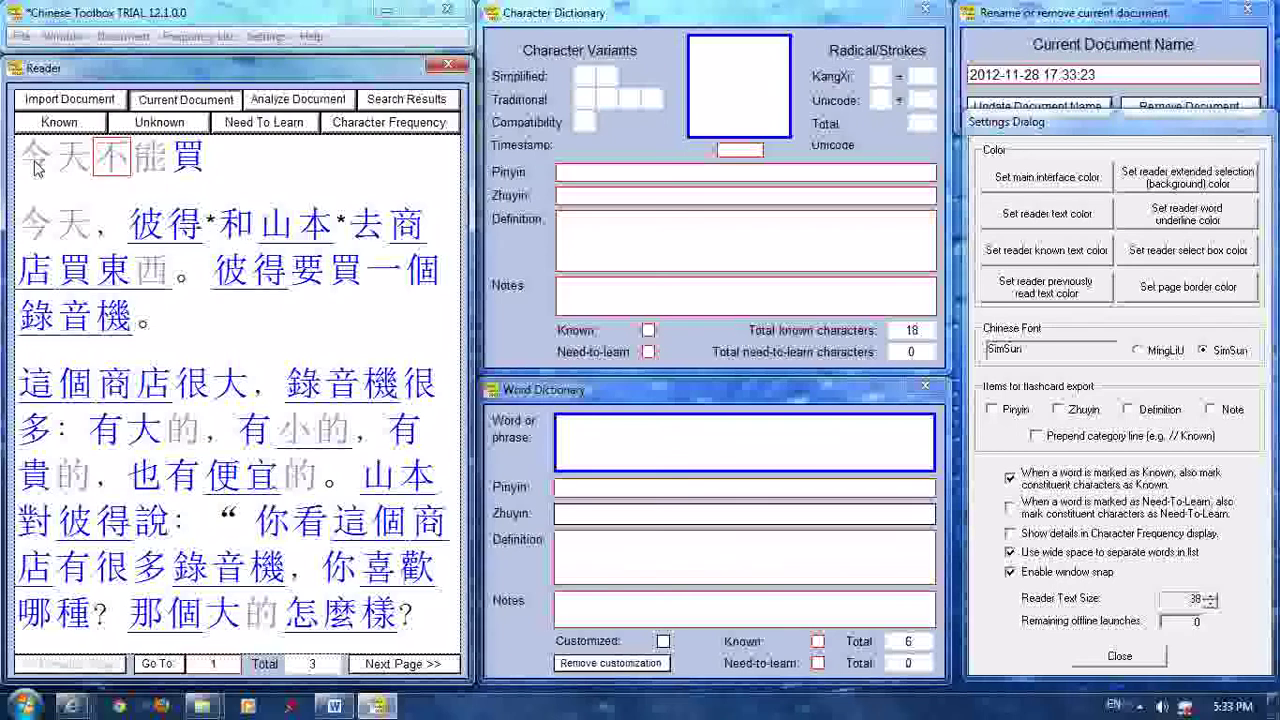
{"action": "key", "text": "Right"}
{"action": "key", "text": "k"}
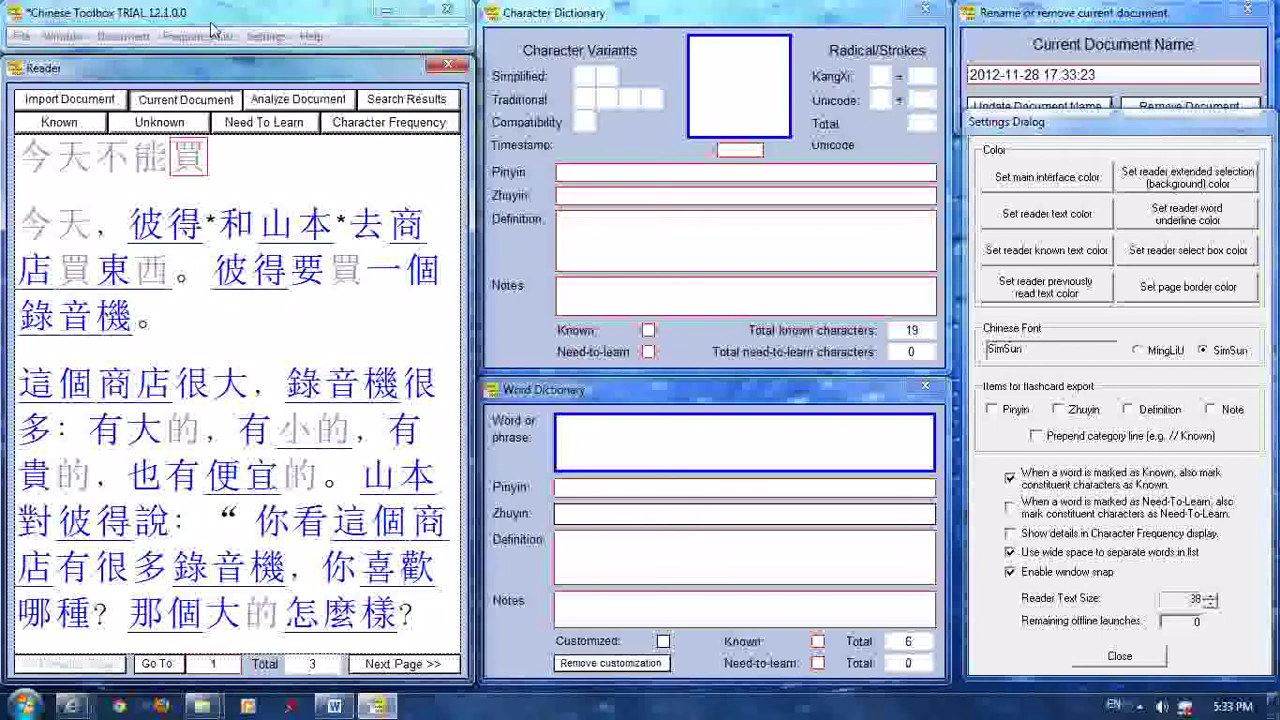
Step: Move the settings dialog clear of the document name controls and rename the current document as Cannot Buy
{"action": "left_click", "coordinate": [1087, 130]}
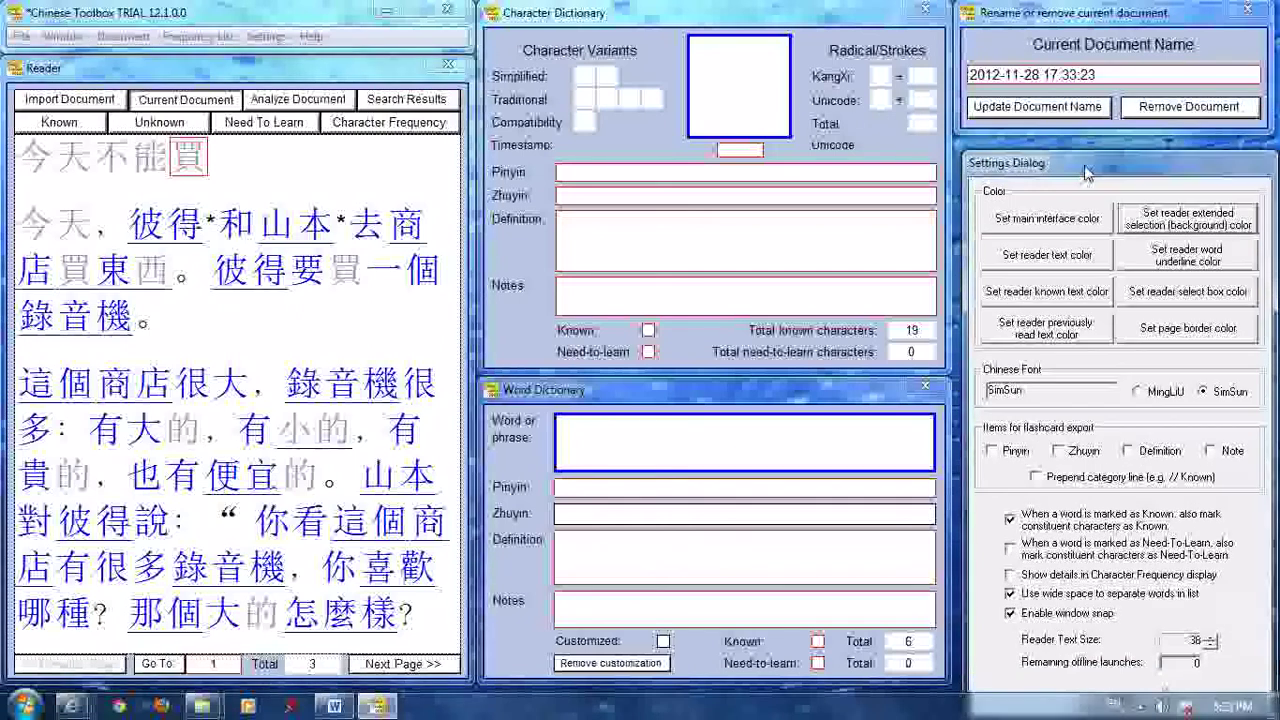
{"action": "left_click", "coordinate": [1127, 20]}
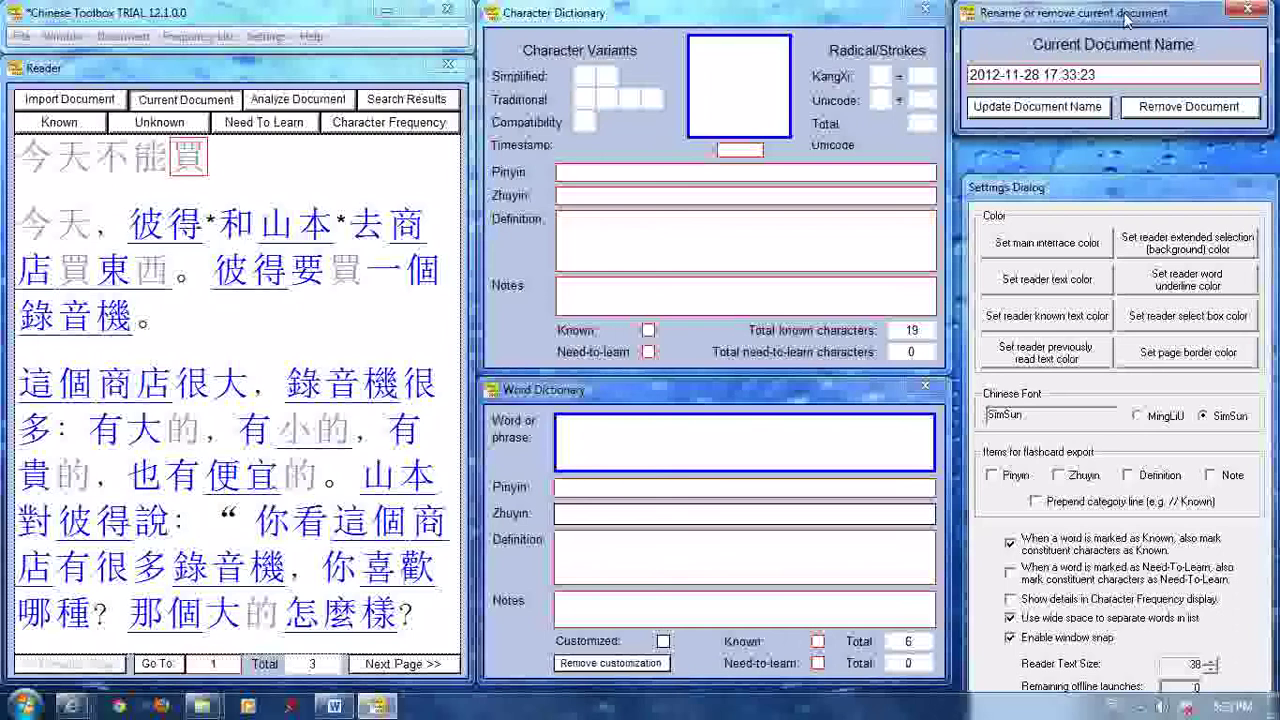
{"action": "right_click", "coordinate": [1123, 78]}
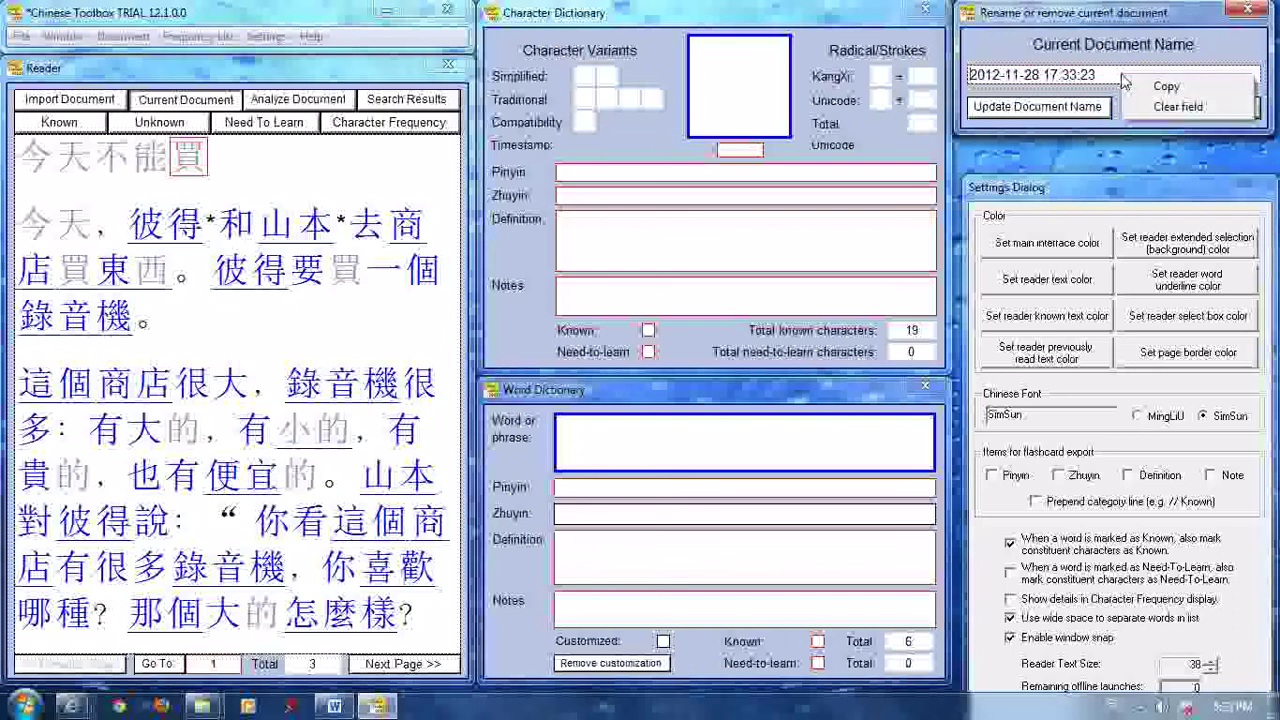
{"action": "left_click", "coordinate": [1150, 106]}
{"action": "type", "text": "Cannot Buy"}
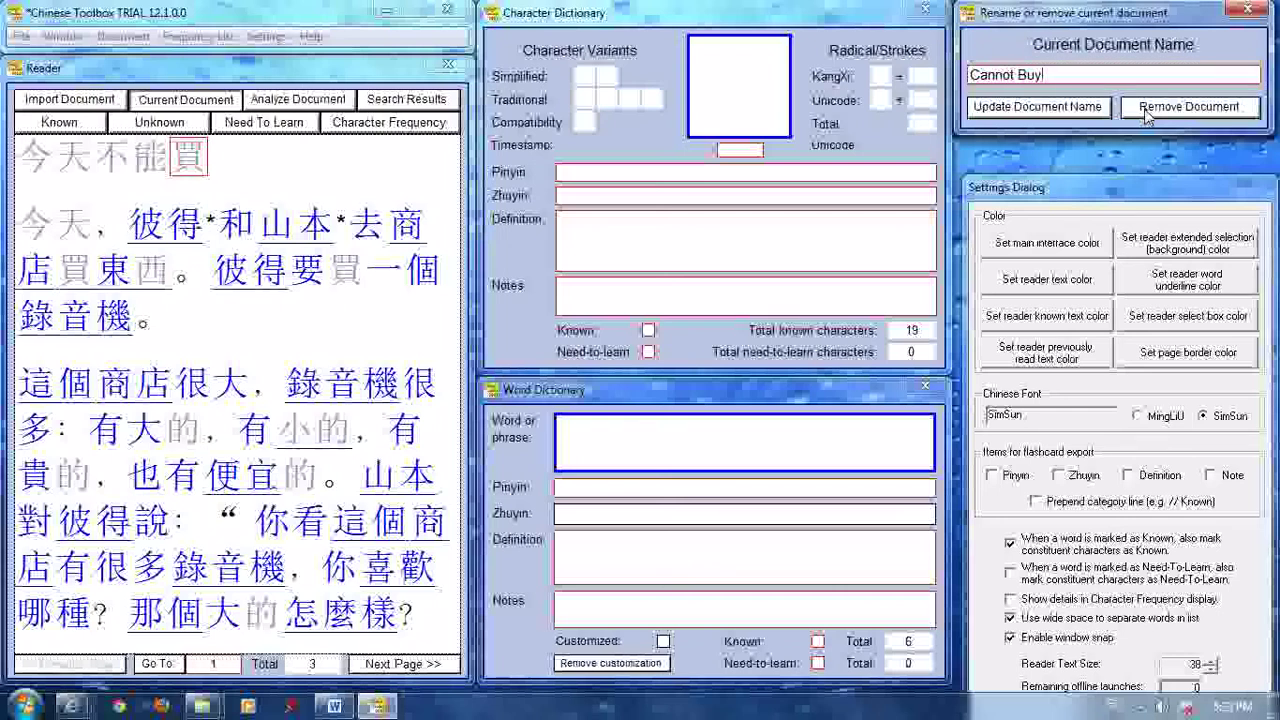
{"action": "left_click", "coordinate": [1100, 114]}
Step: Check the list of stored documents for the entry Cannot Buy
{"action": "left_click", "coordinate": [117, 37]}
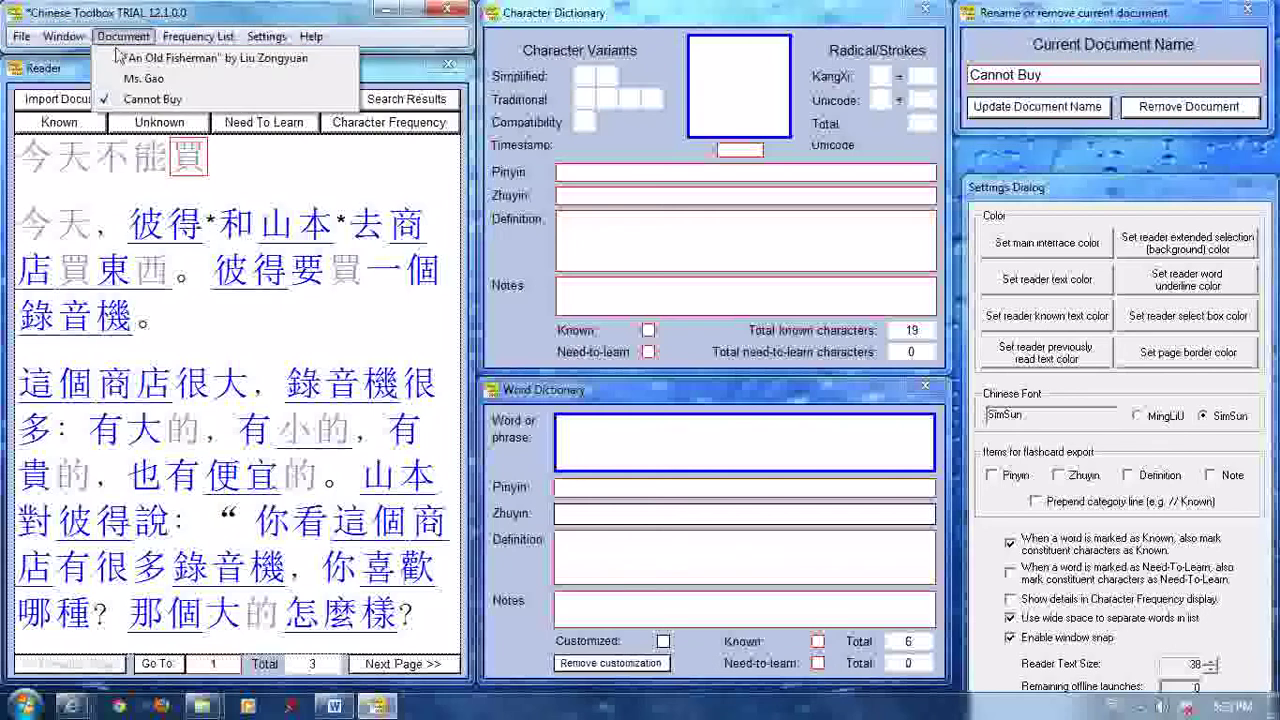
{"action": "left_click", "coordinate": [150, 101]}
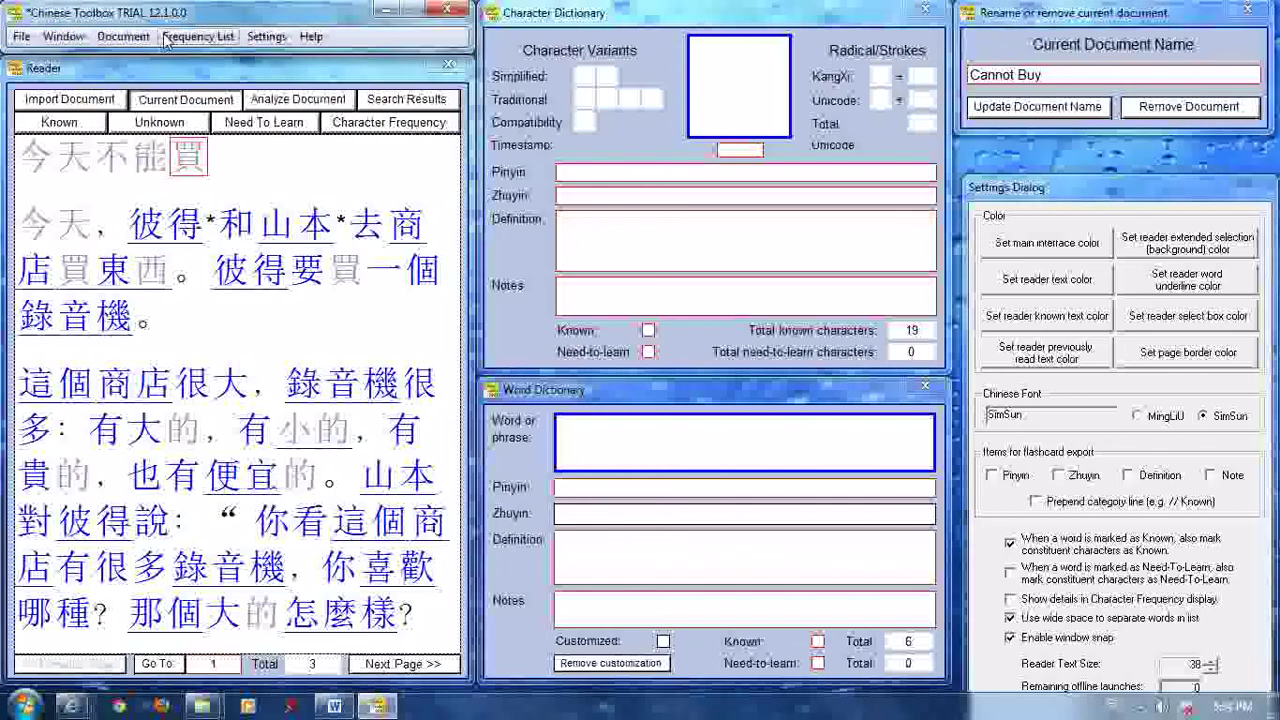
{"action": "left_click", "coordinate": [123, 37]}
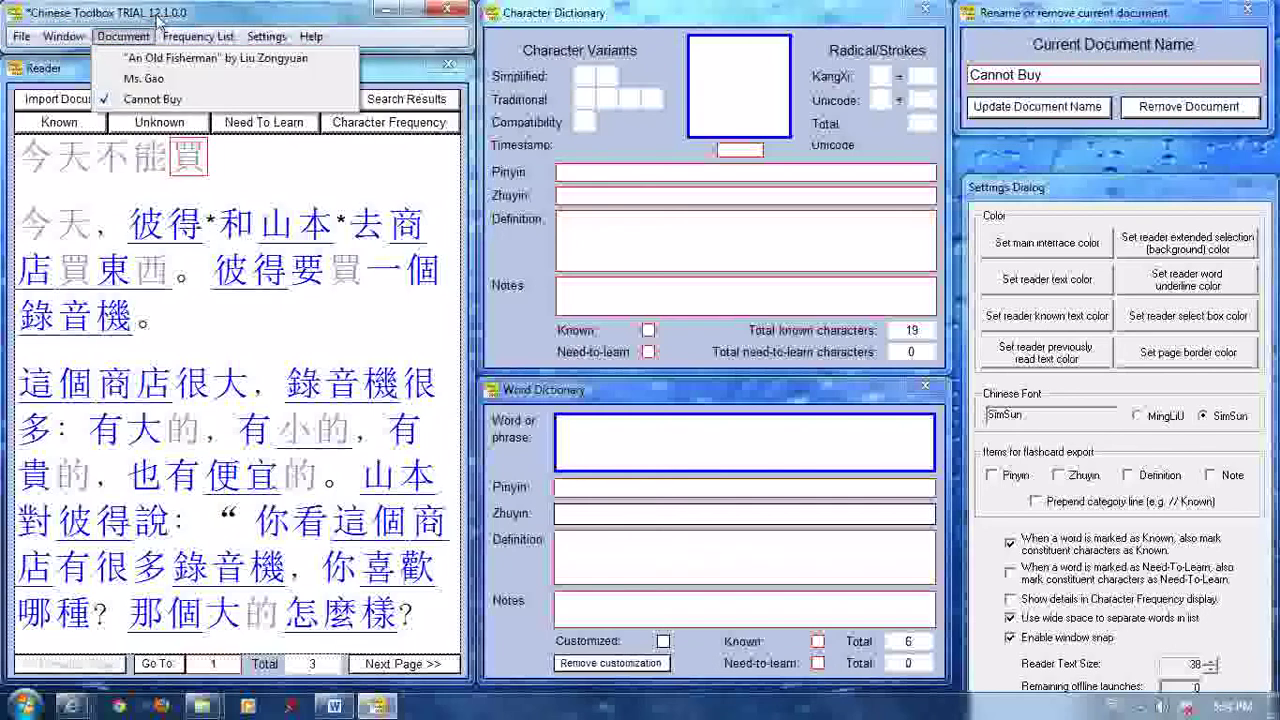
{"action": "left_click", "coordinate": [157, 20]}
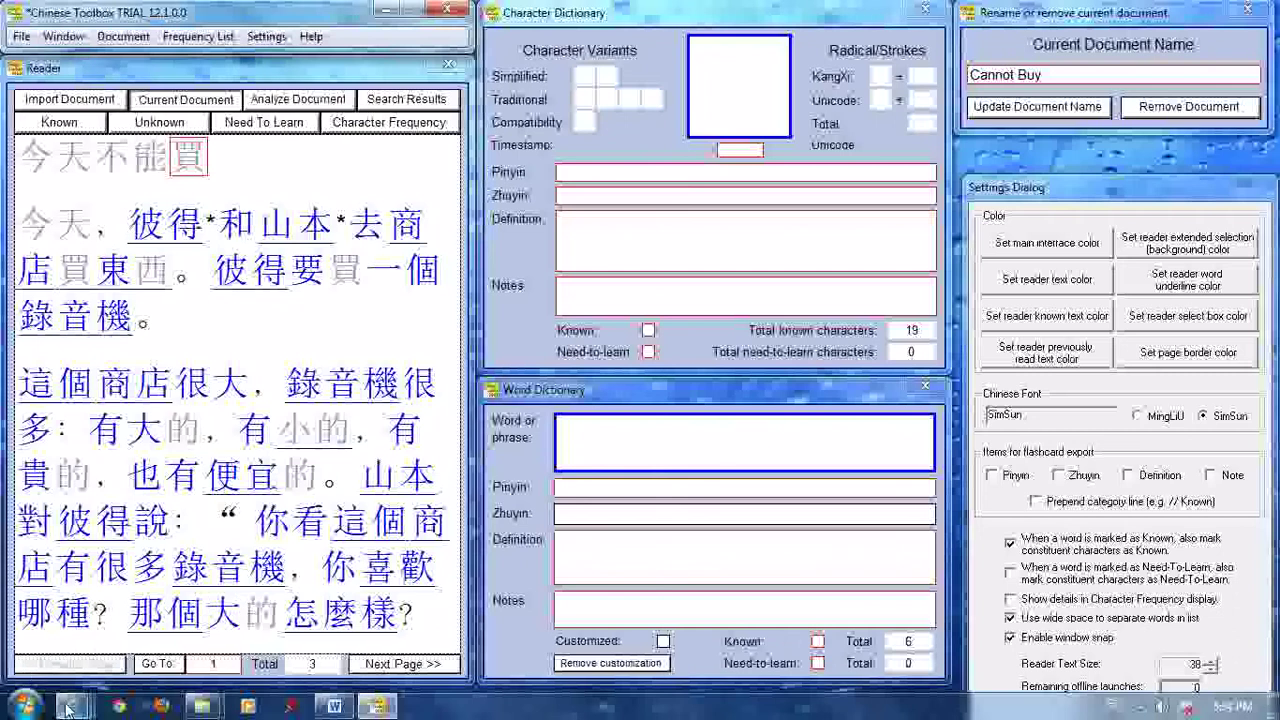
Step: Switch to the Chinese Learner reading page in Internet Explorer and look through its book and Sherlock Holmes story links
{"action": "mouse_move", "coordinate": [67, 707]}
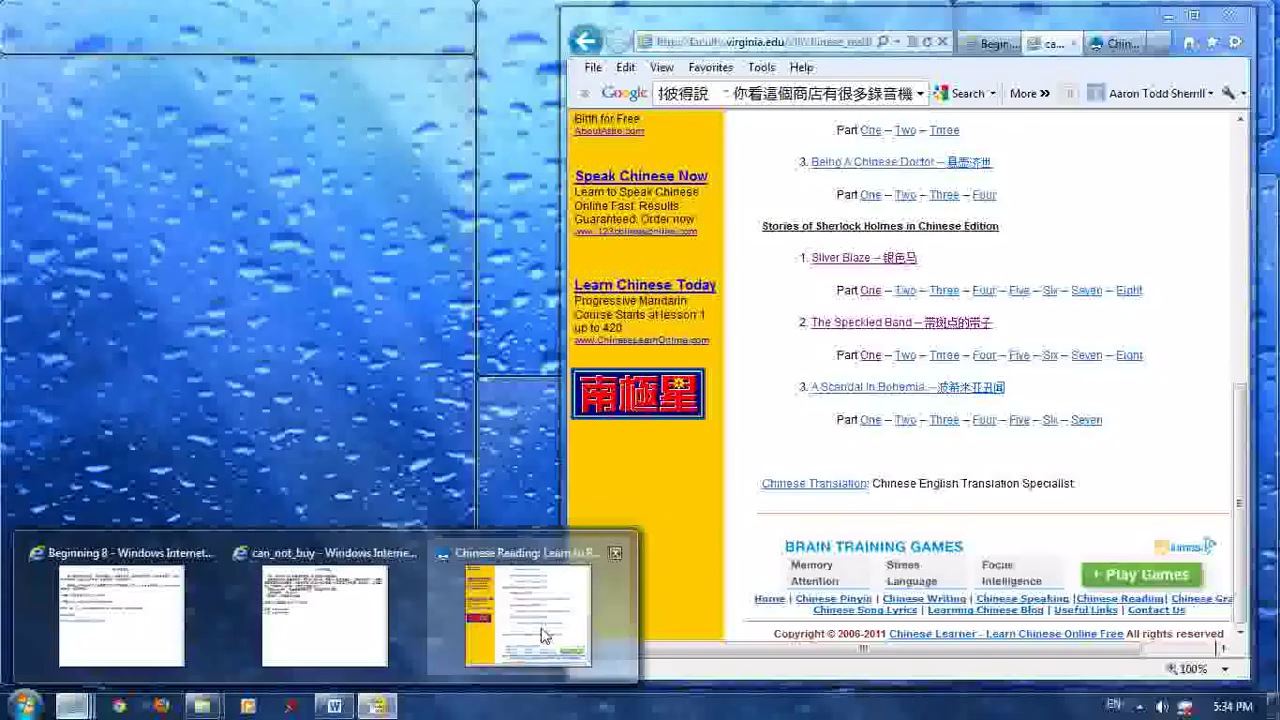
{"action": "left_click", "coordinate": [545, 635]}
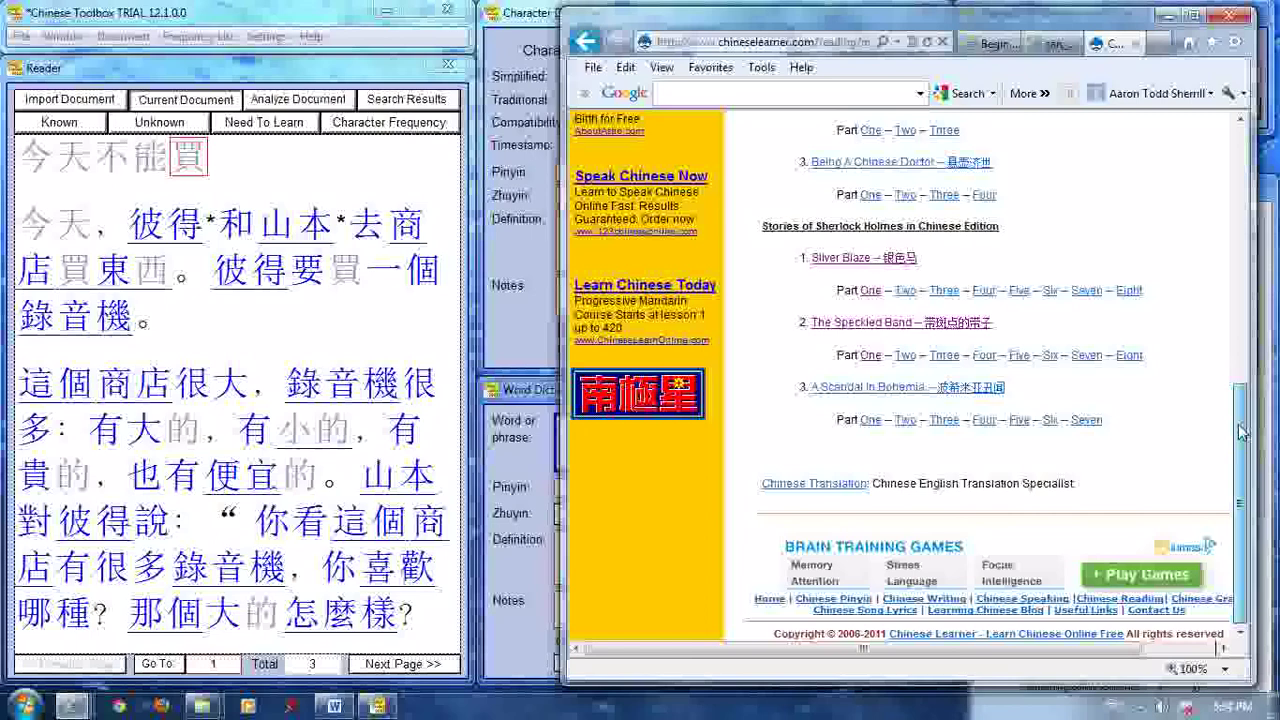
{"action": "left_click_drag", "start_coordinate": [1240, 430], "coordinate": [1230, 135]}
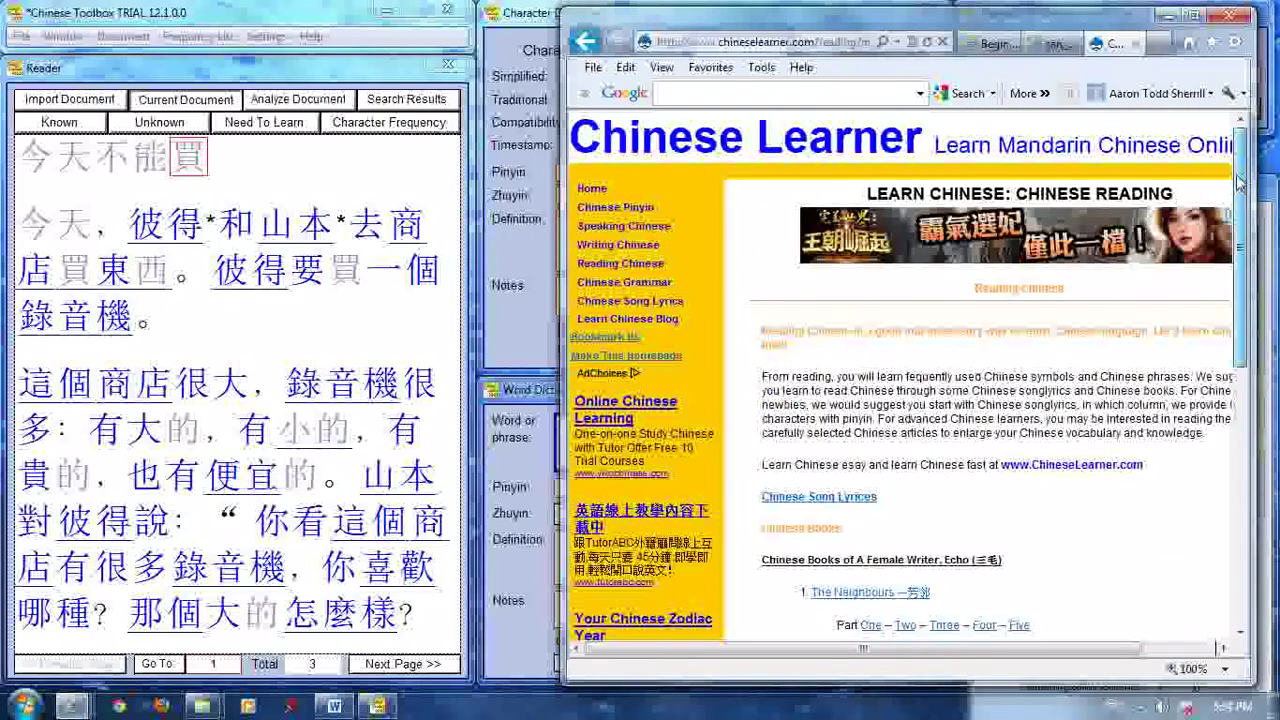
{"action": "left_click_drag", "start_coordinate": [1240, 182], "coordinate": [1270, 404]}
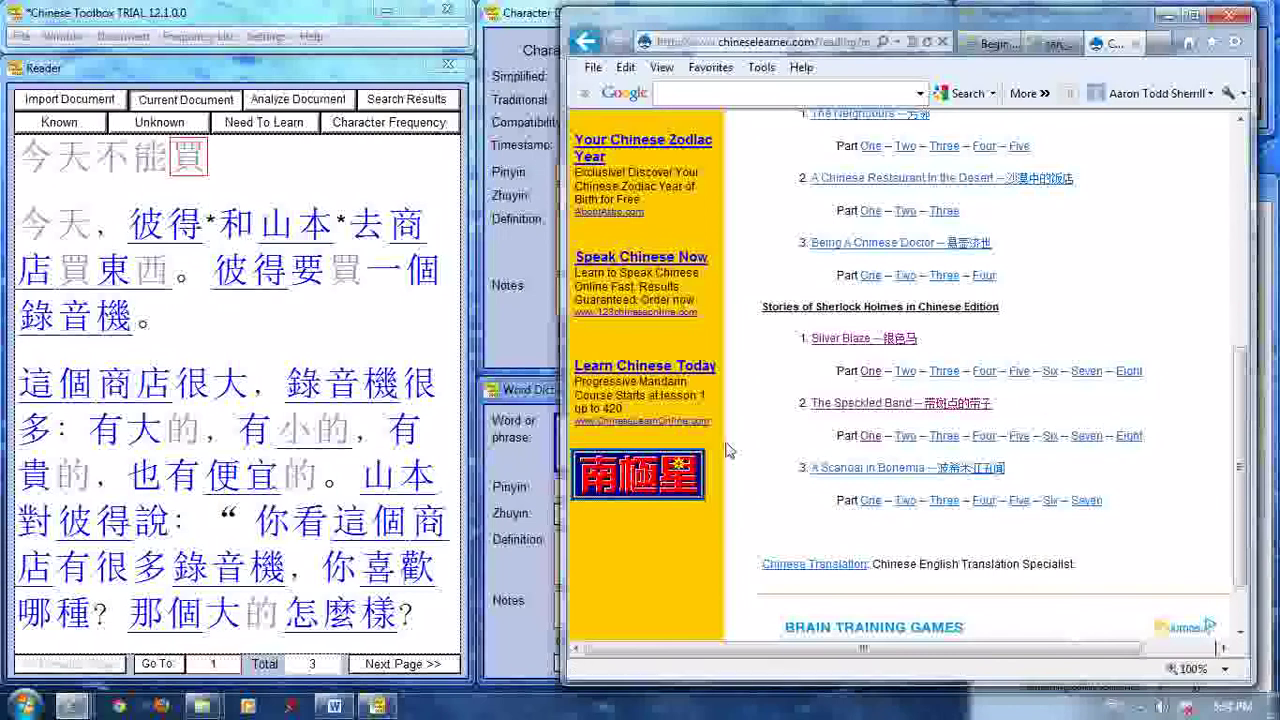
Step: Review the selected text of Sherlock Holmes The Speckled Band.docx in Word and import it into the Chinese Toolbox Reader
{"action": "left_click", "coordinate": [334, 706]}
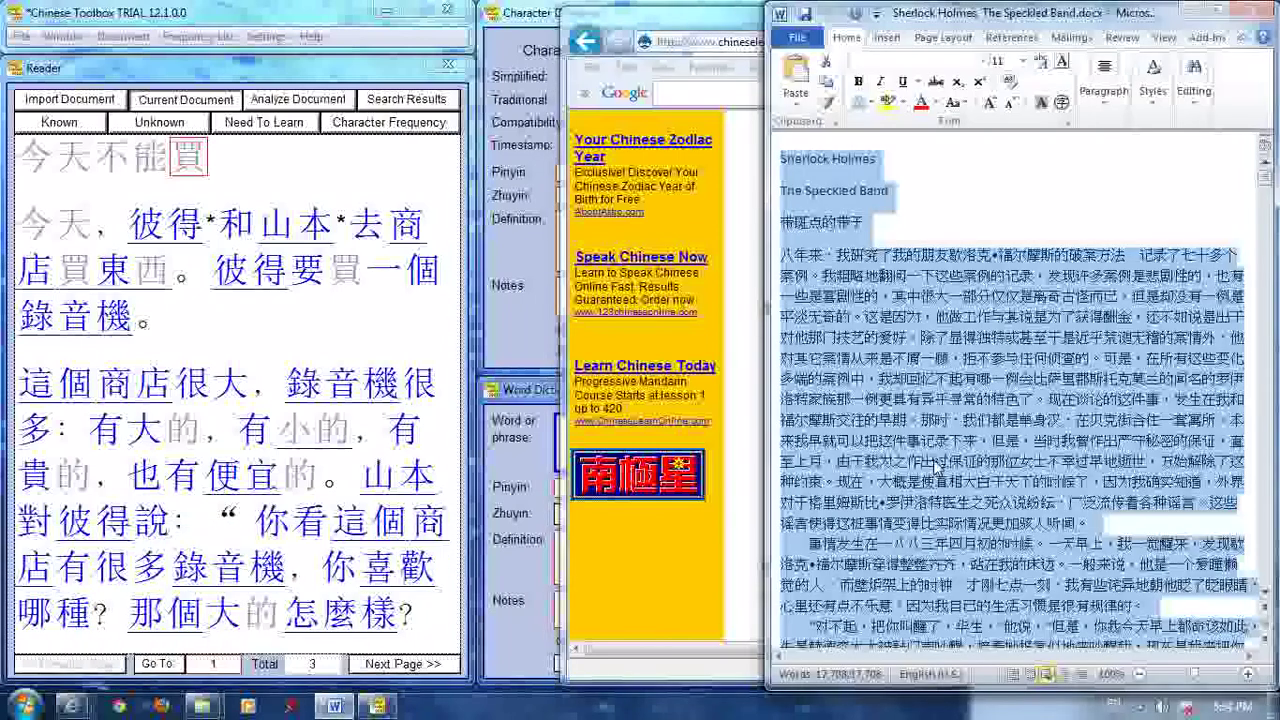
{"action": "left_click_drag", "start_coordinate": [1265, 178], "coordinate": [1266, 231]}
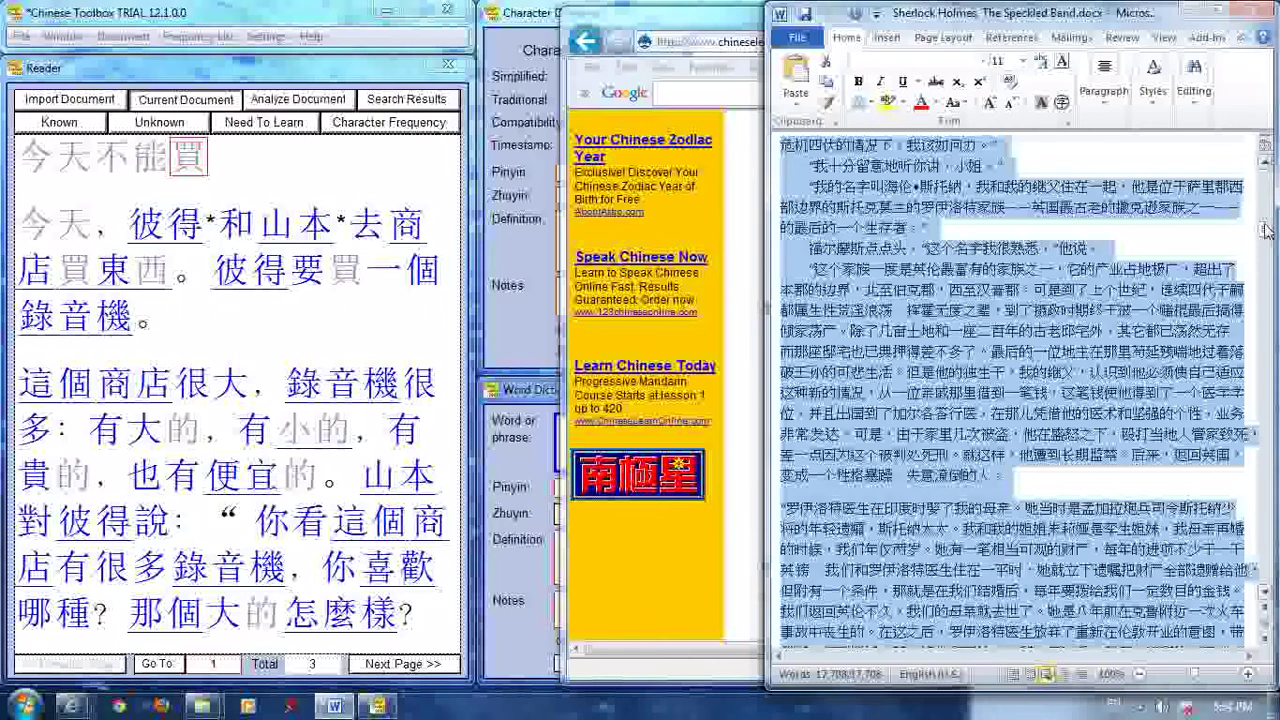
{"action": "left_click", "coordinate": [1212, 12]}
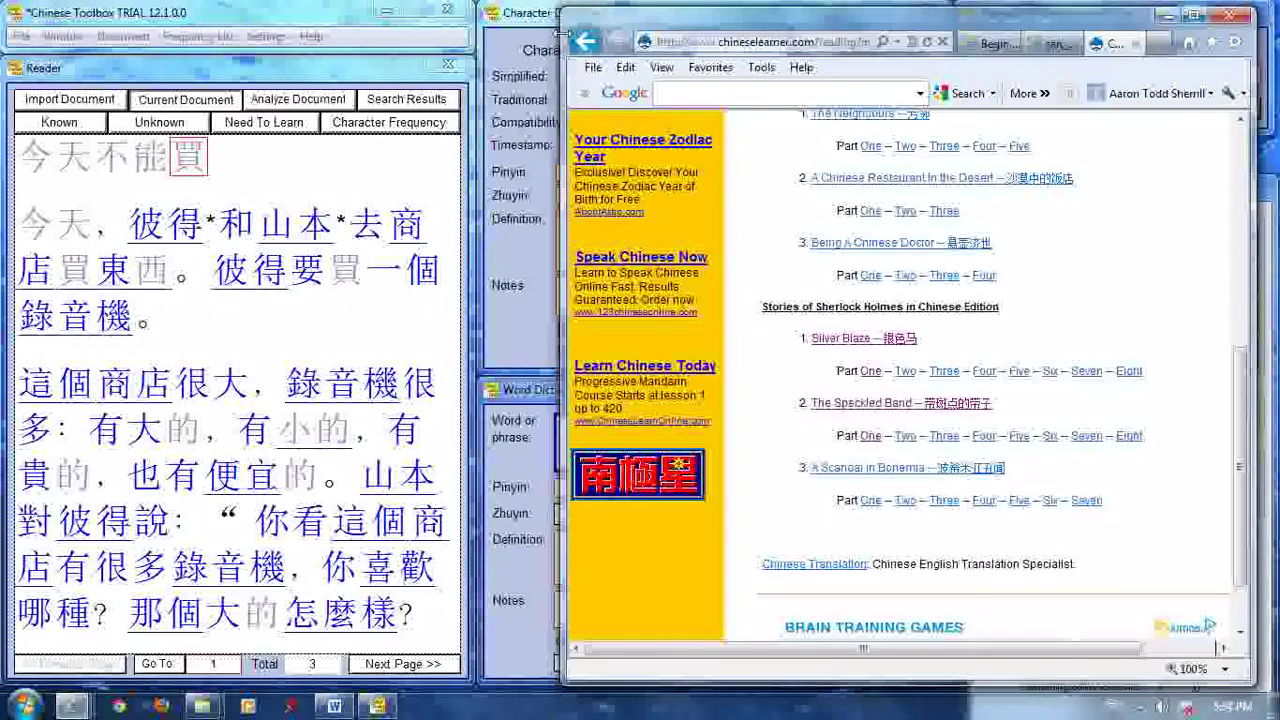
{"action": "left_click", "coordinate": [90, 102]}
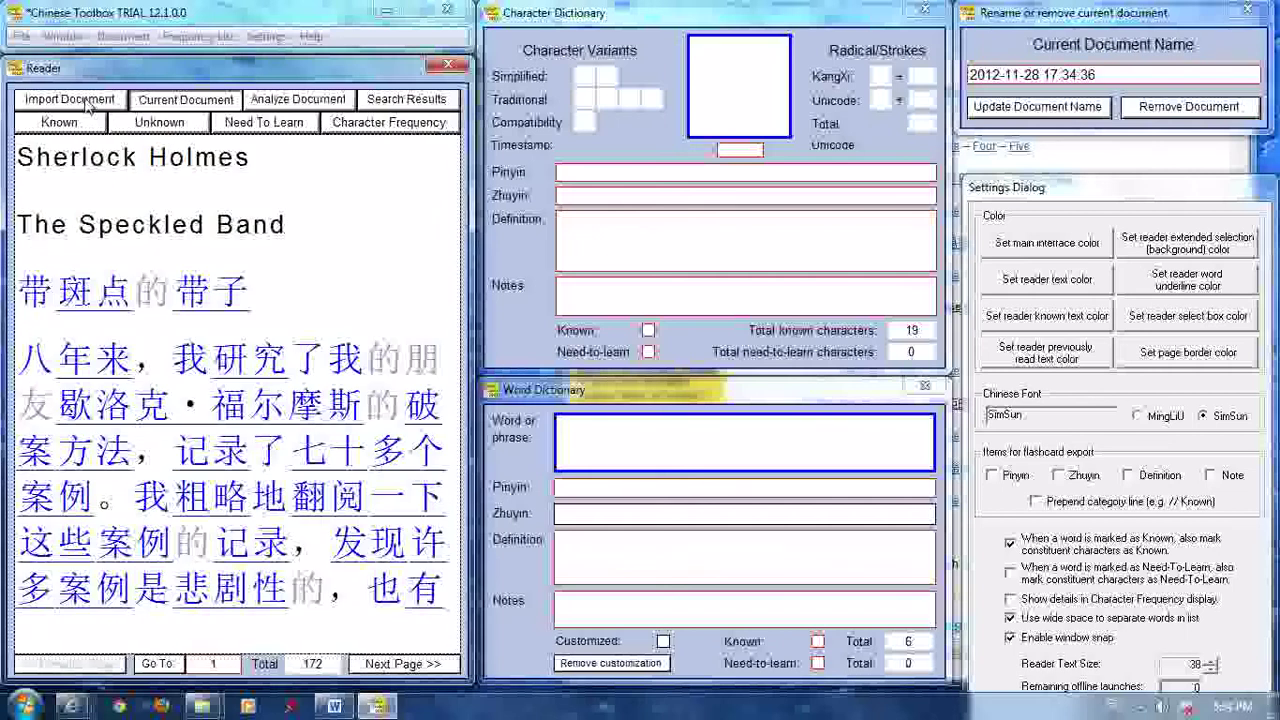
Step: Step through the Chinese title 带斑点的带子 and mark its last character 子 as known
{"action": "left_click", "coordinate": [35, 290]}
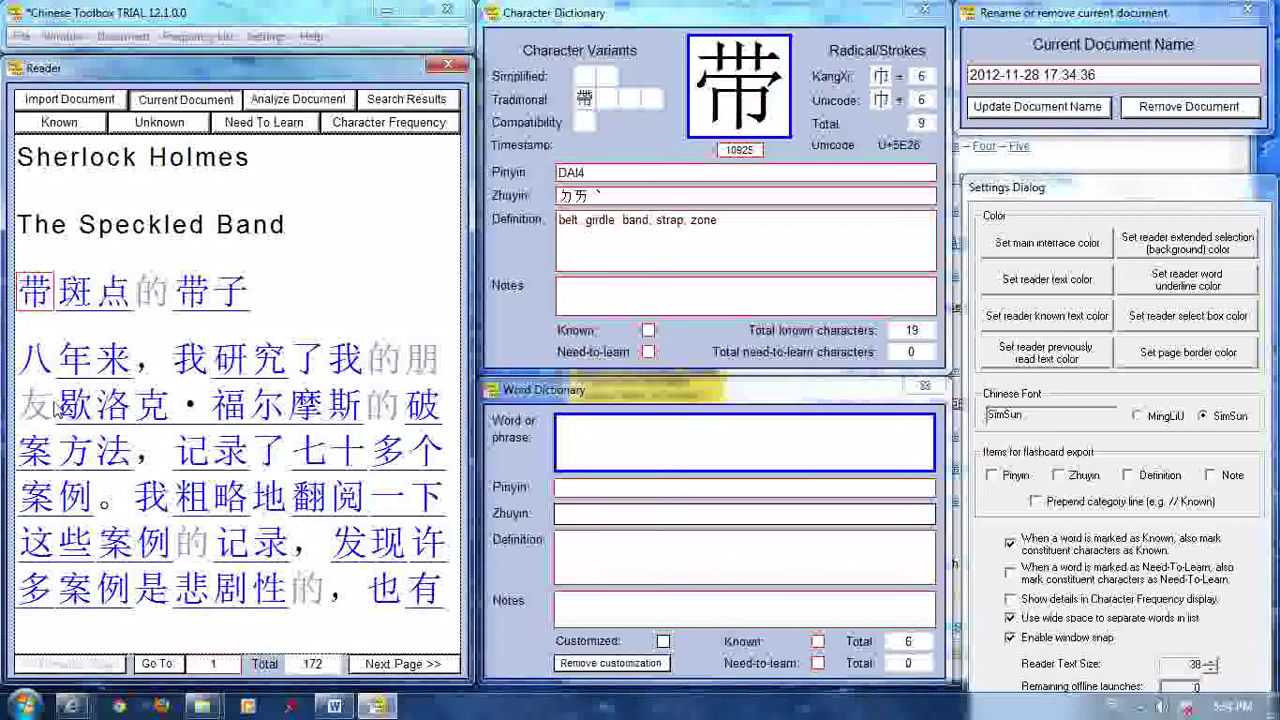
{"action": "key", "text": "Right"}
{"action": "key", "text": "Right"}
{"action": "key", "text": "Right"}
{"action": "key", "text": "Right"}
{"action": "key", "text": "Right"}
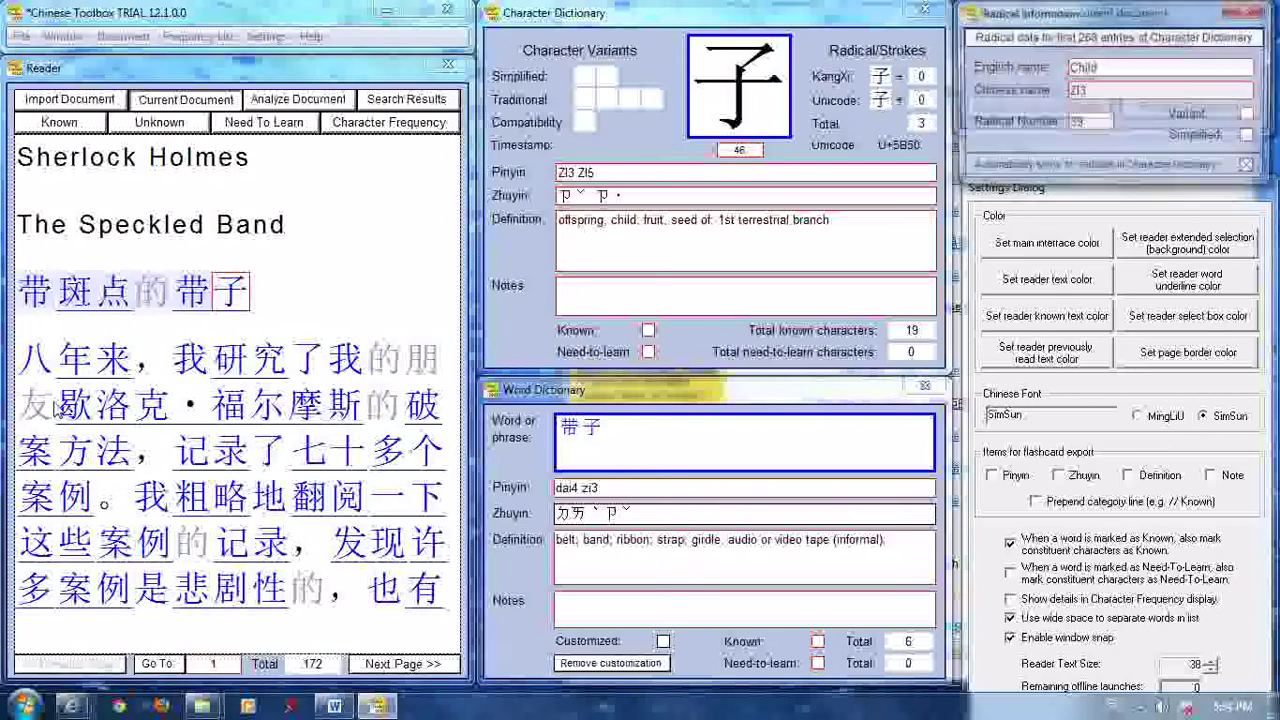
{"action": "key", "text": "Right"}
{"action": "key", "text": "Right"}
{"action": "key", "text": "Right"}
{"action": "key", "text": "Left"}
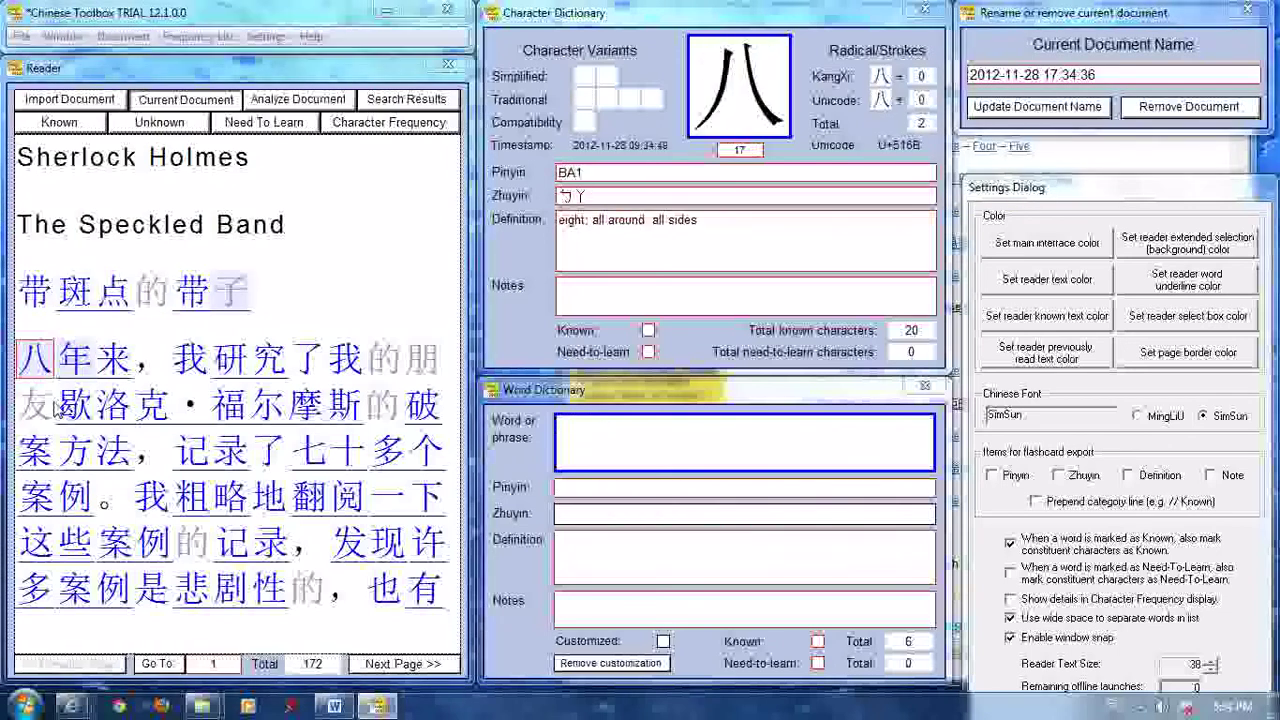
Step: Mark the character 八, the word 年来 and the character 我 at the start of the first paragraph as known
{"action": "key", "text": "k"}
{"action": "key", "text": "Right"}
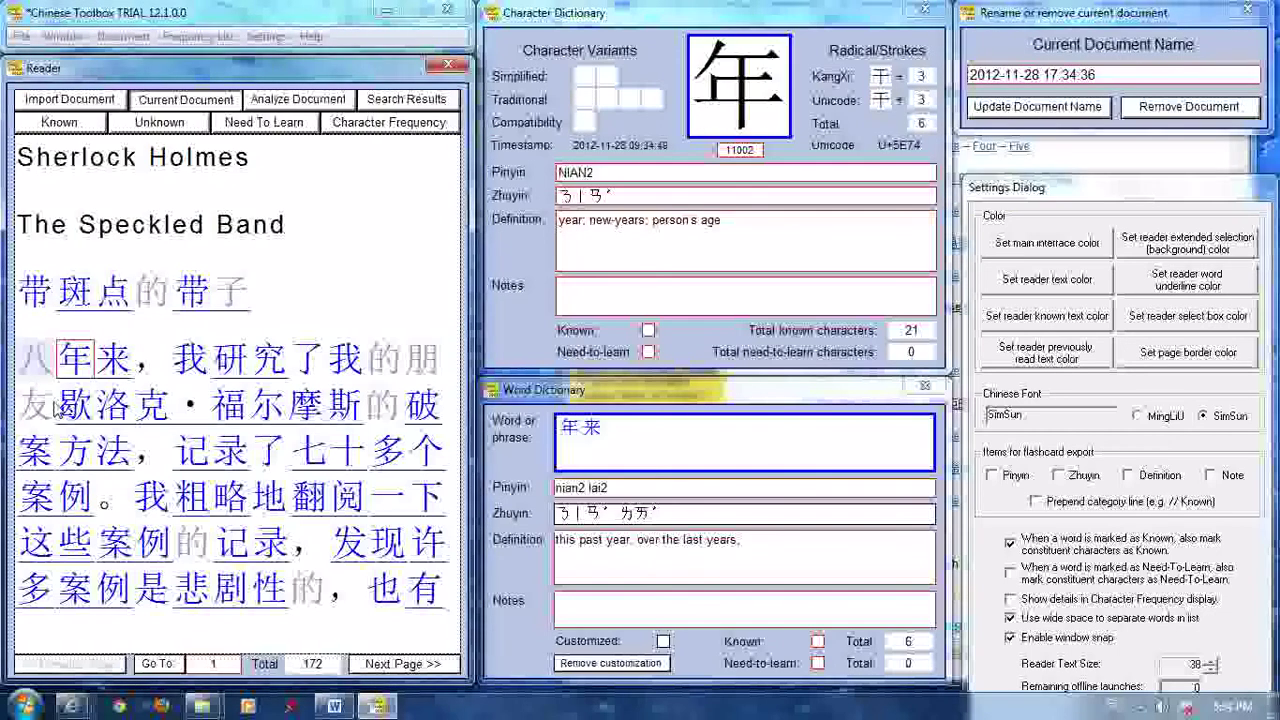
{"action": "key", "text": "k"}
{"action": "key", "text": "Right"}
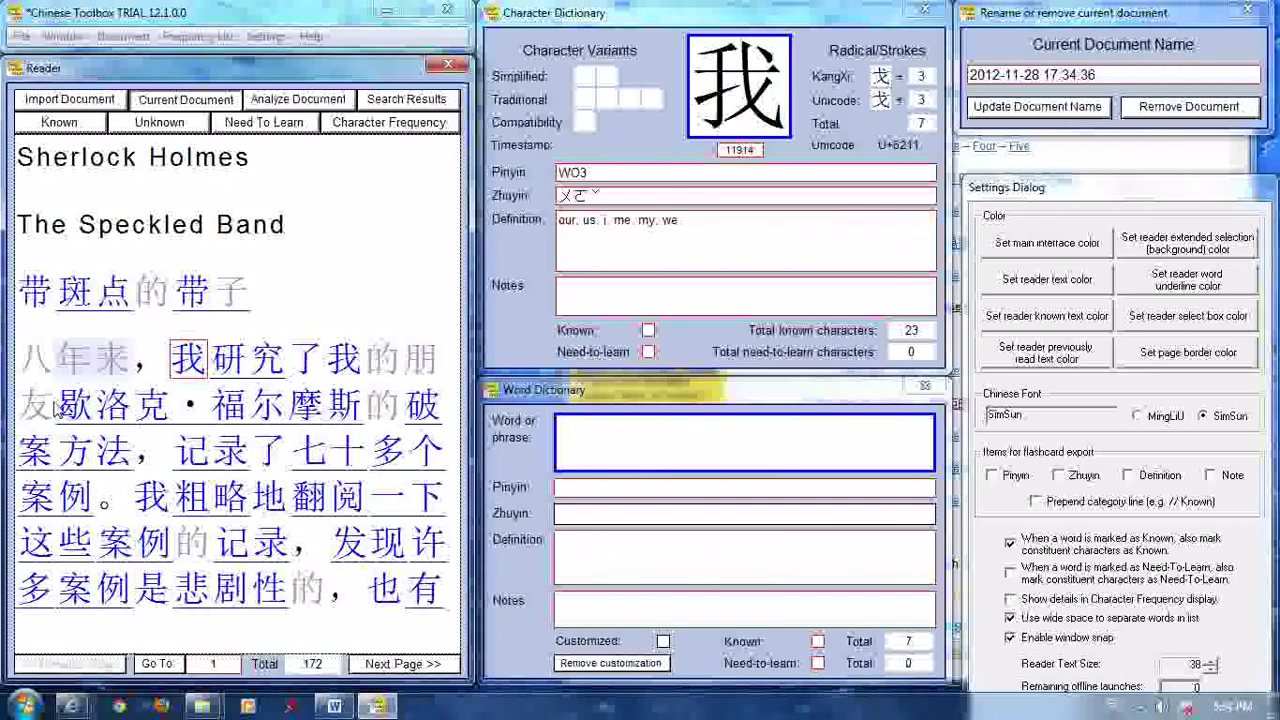
{"action": "key", "text": "k"}
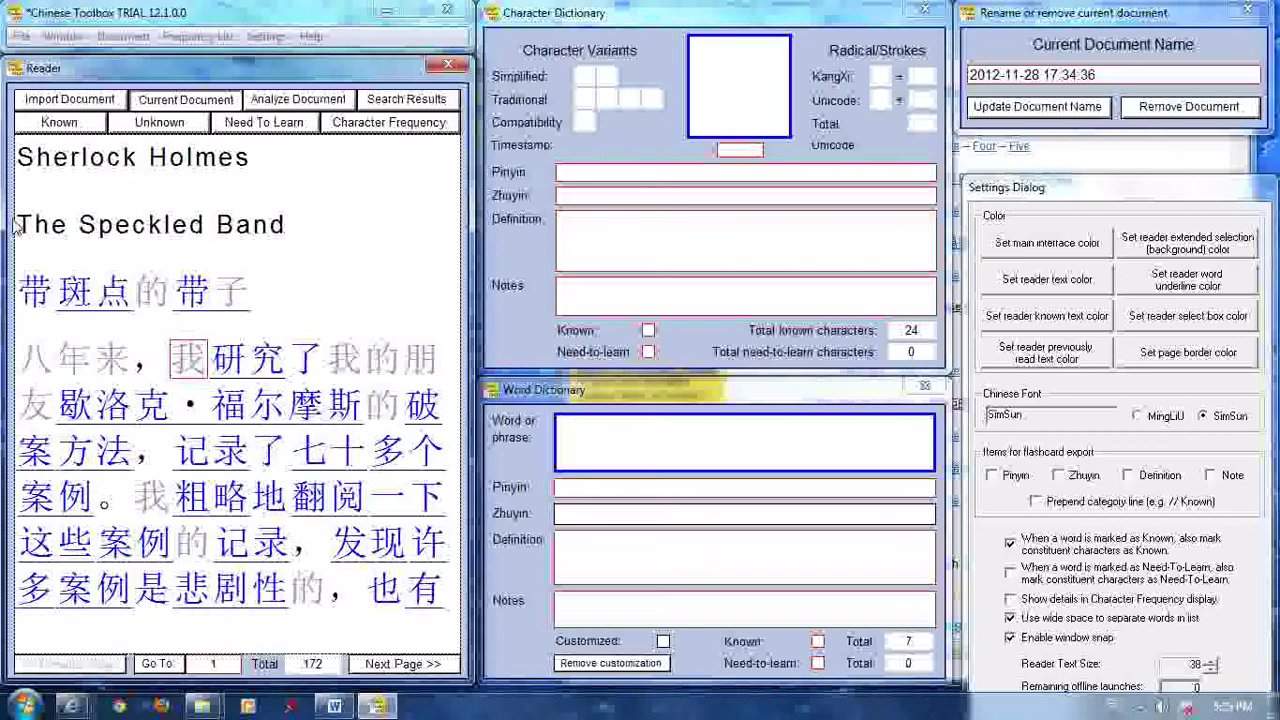
Step: Switch the Reader back to the stored document Ms. Gao
{"action": "left_click", "coordinate": [123, 36]}
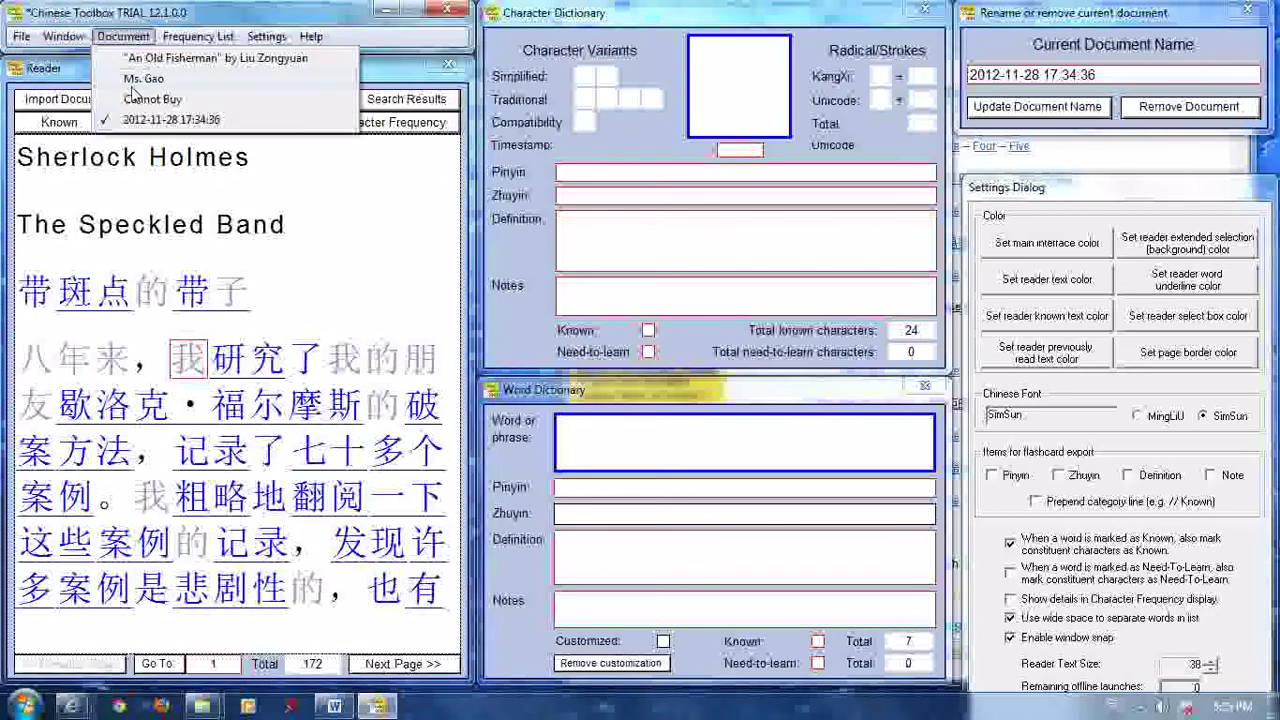
{"action": "left_click", "coordinate": [143, 79]}
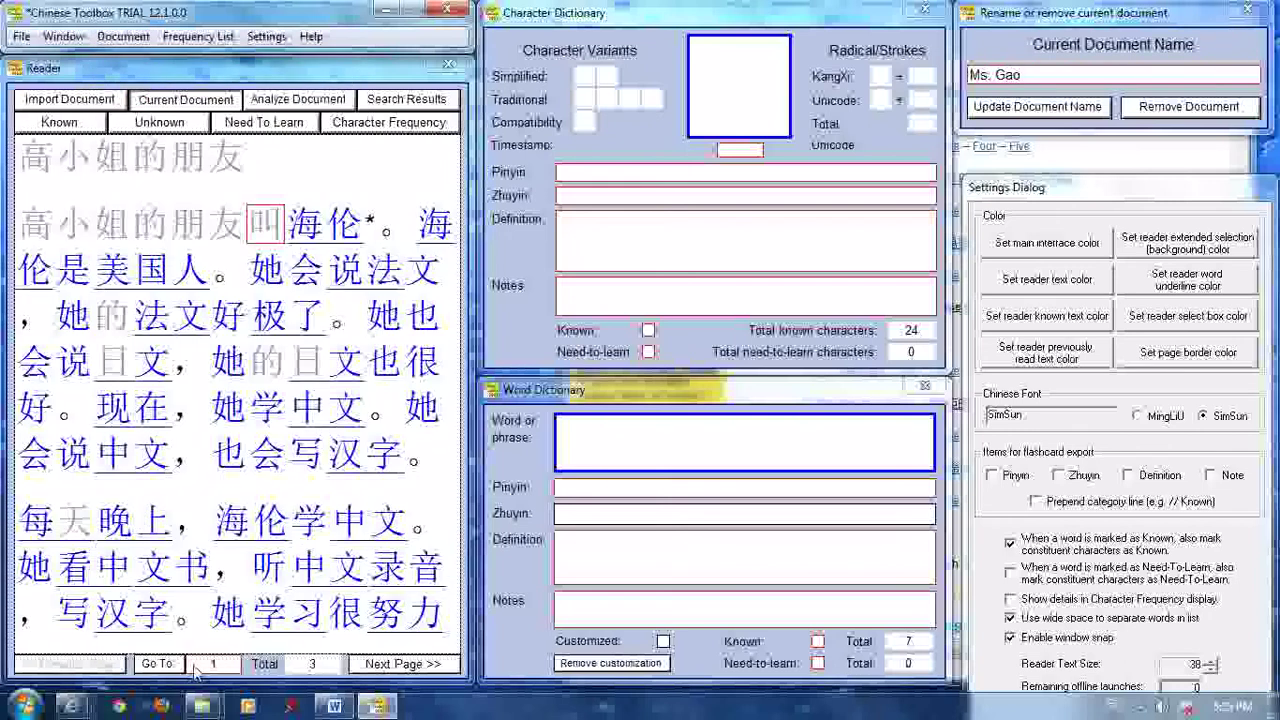
Step: Go to page 2 of Ms. Gao and look up the character 选 in the parenthesised source line
{"action": "left_click", "coordinate": [396, 664]}
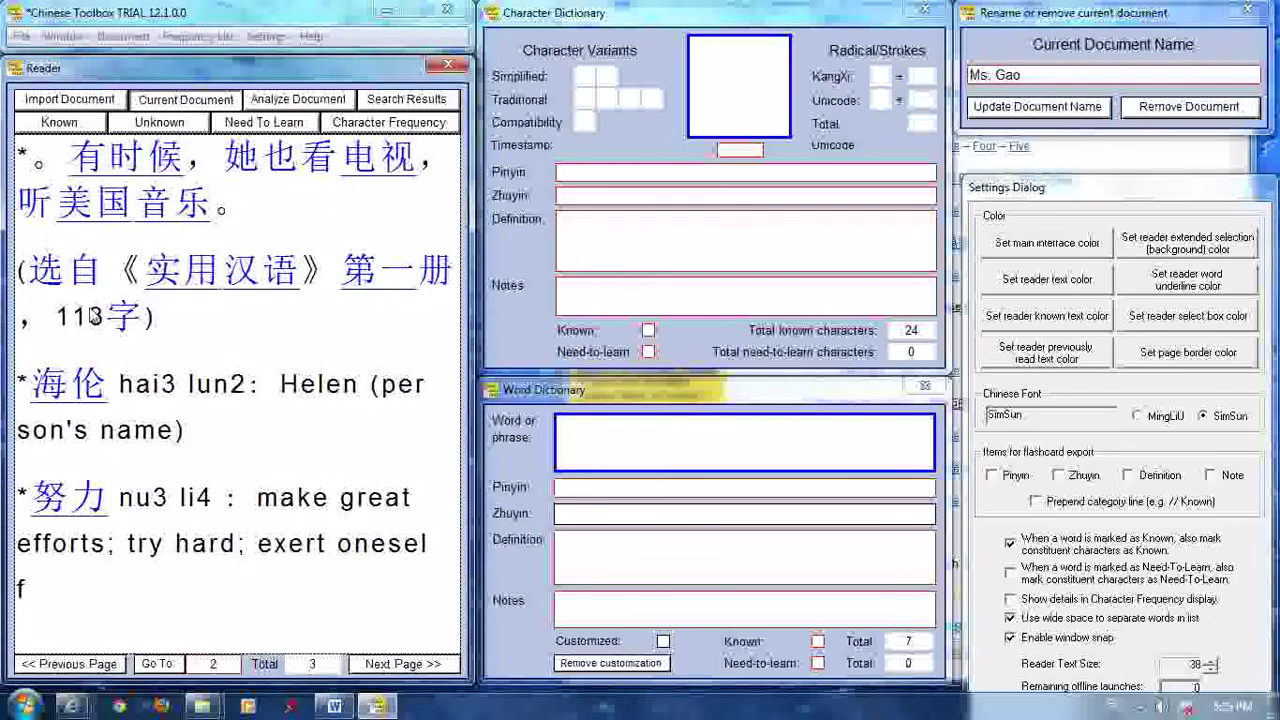
{"action": "left_click", "coordinate": [46, 270]}
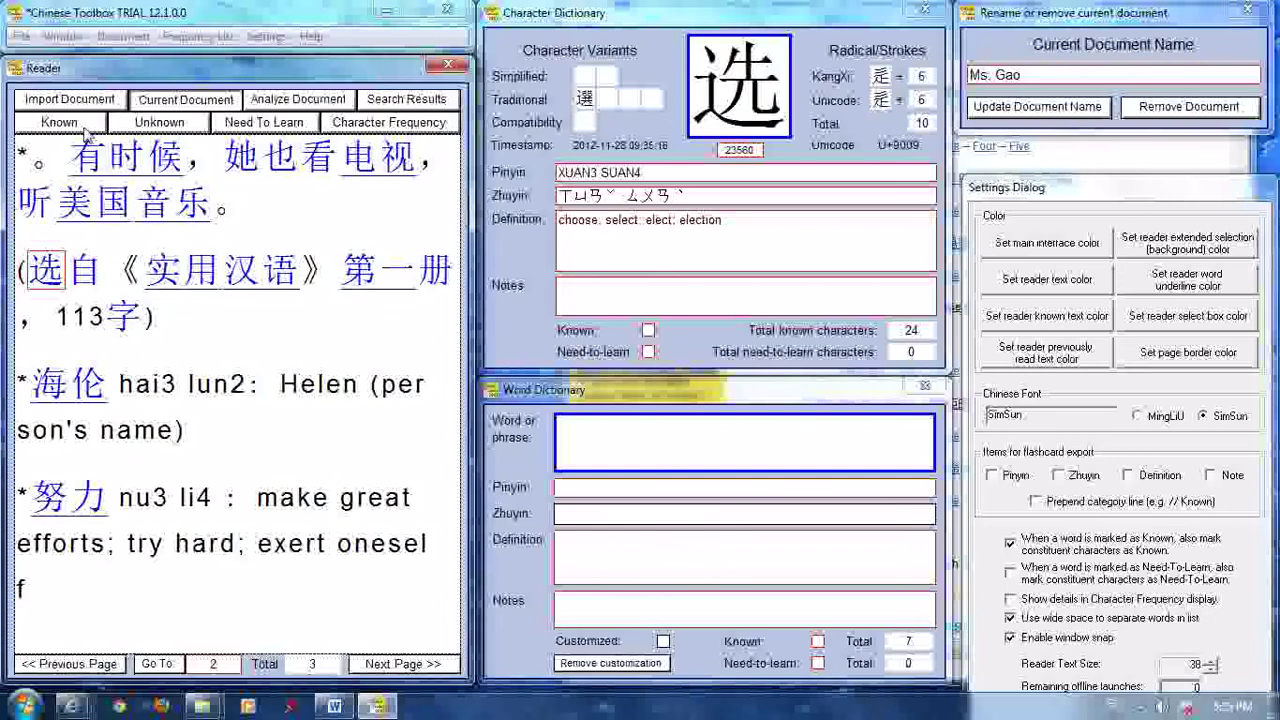
Step: Open the stored document Cannot Buy and look up the word 彼得 at the start of page 3
{"action": "left_click", "coordinate": [123, 36]}
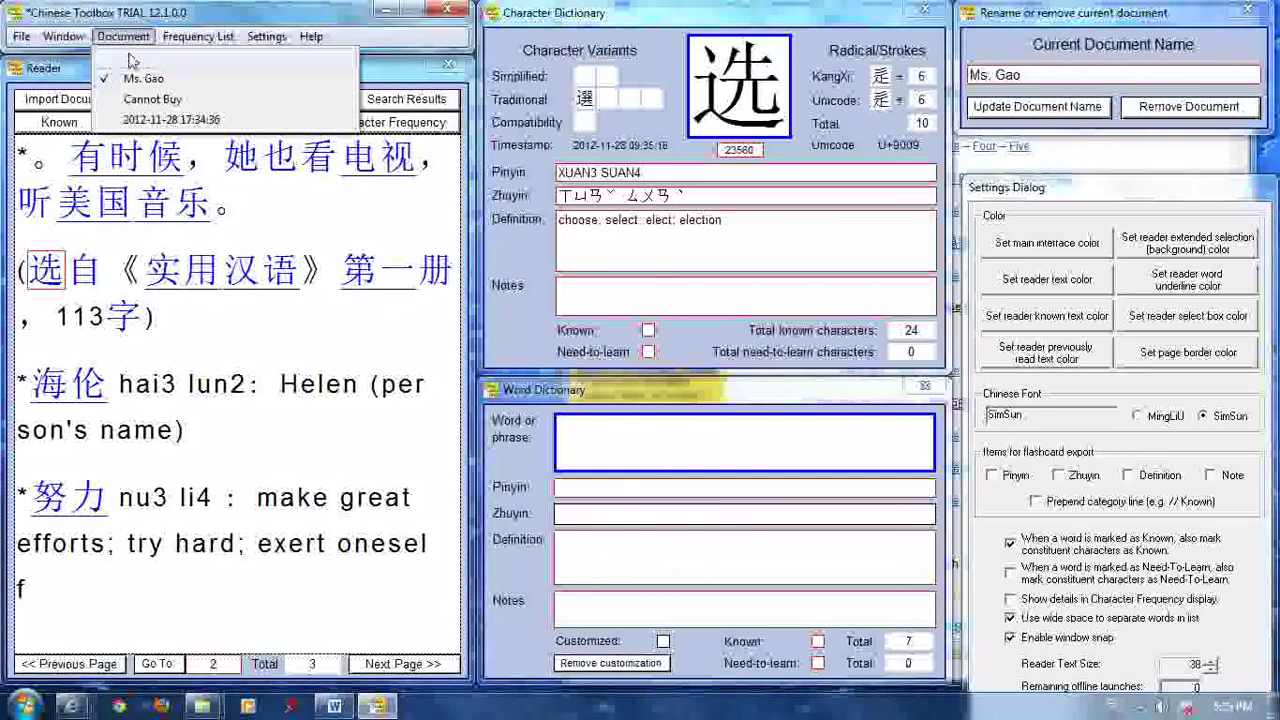
{"action": "left_click", "coordinate": [141, 101]}
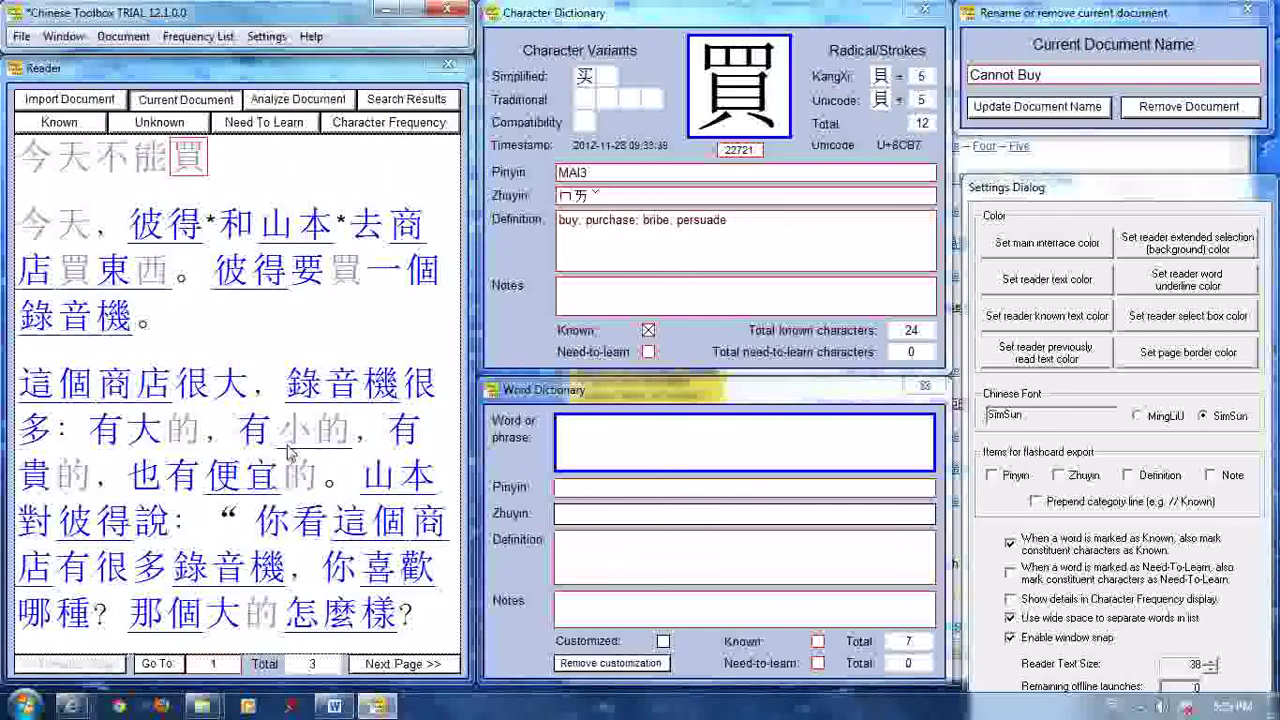
{"action": "left_click", "coordinate": [381, 666]}
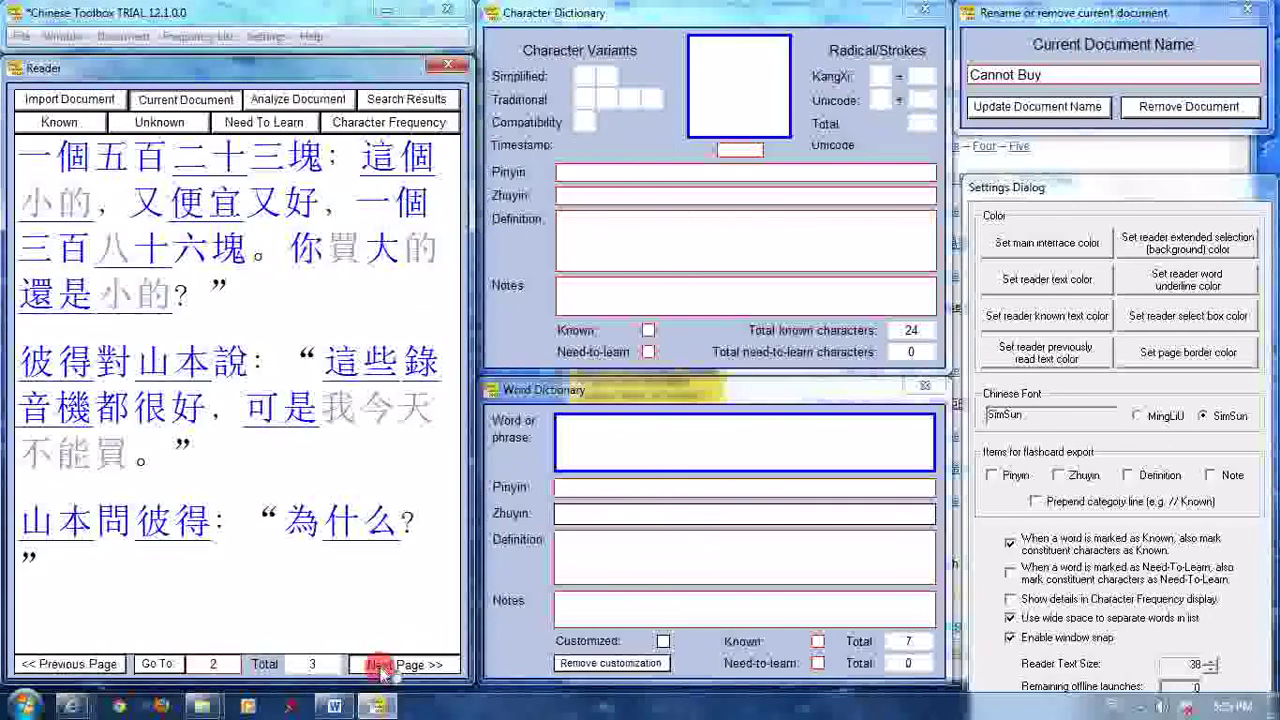
{"action": "left_click", "coordinate": [381, 666]}
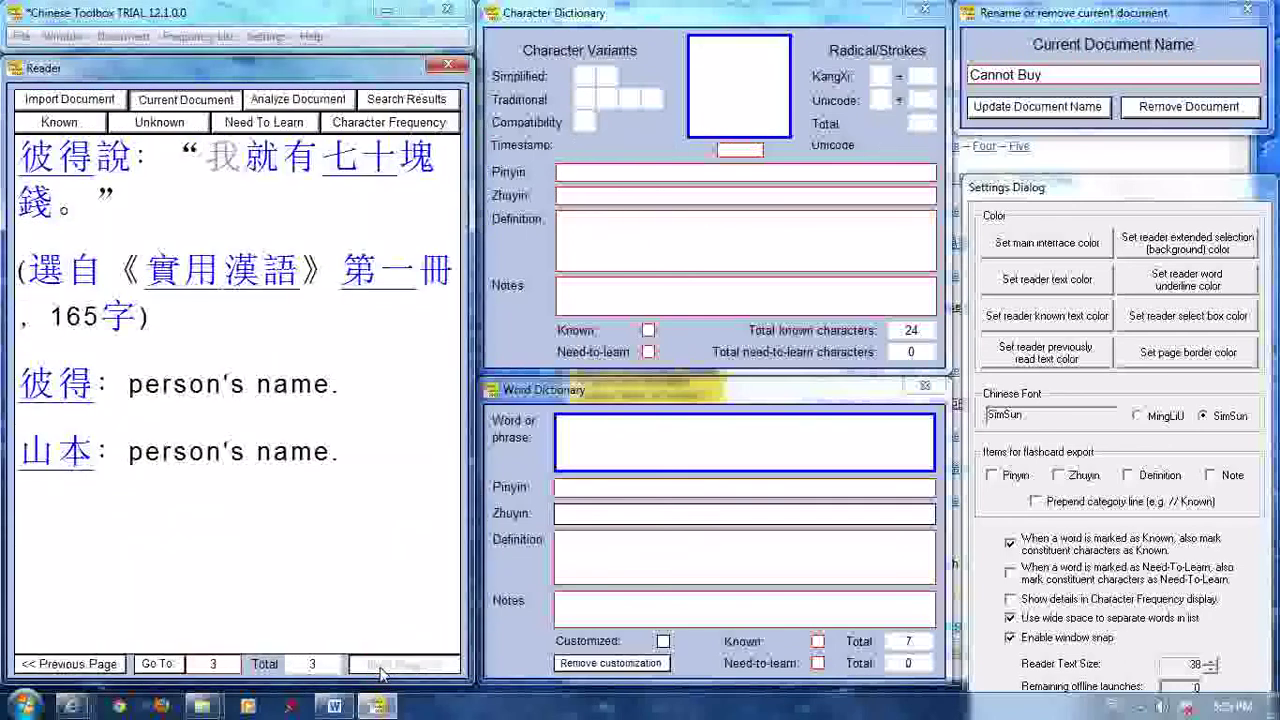
{"action": "left_click", "coordinate": [42, 158]}
{"action": "left_click", "coordinate": [75, 157]}
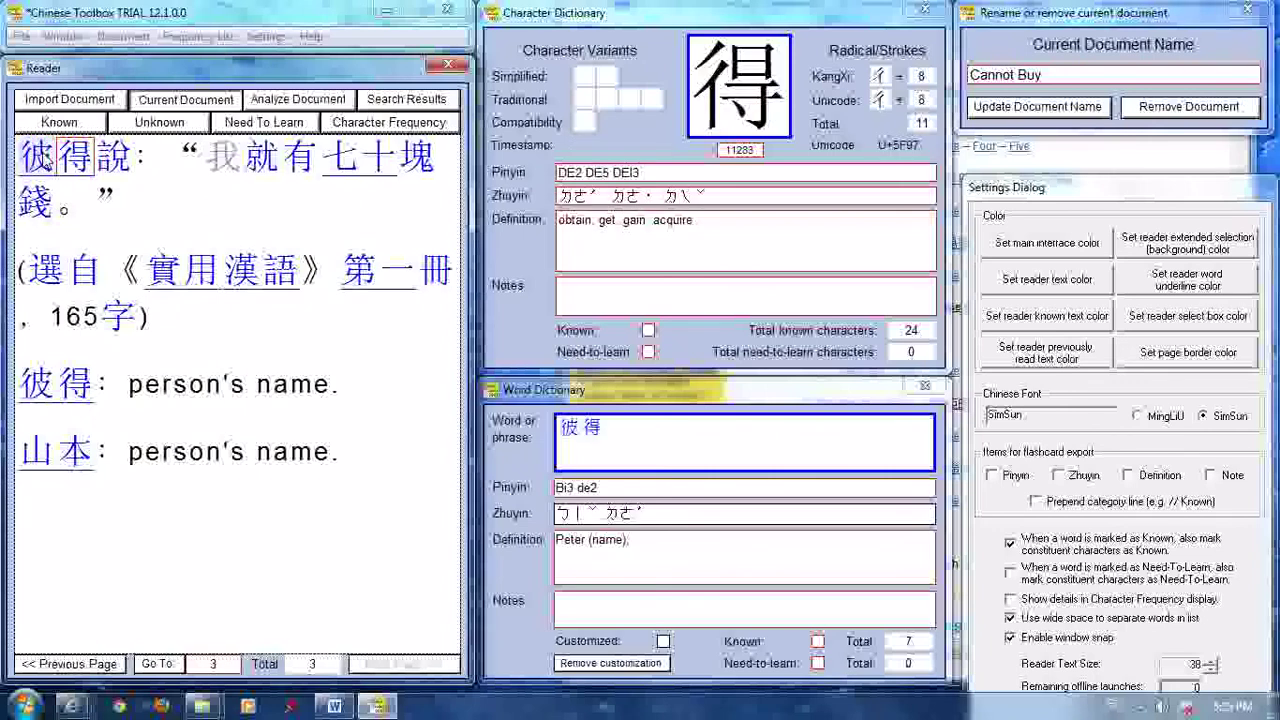
{"action": "left_click", "coordinate": [123, 37]}
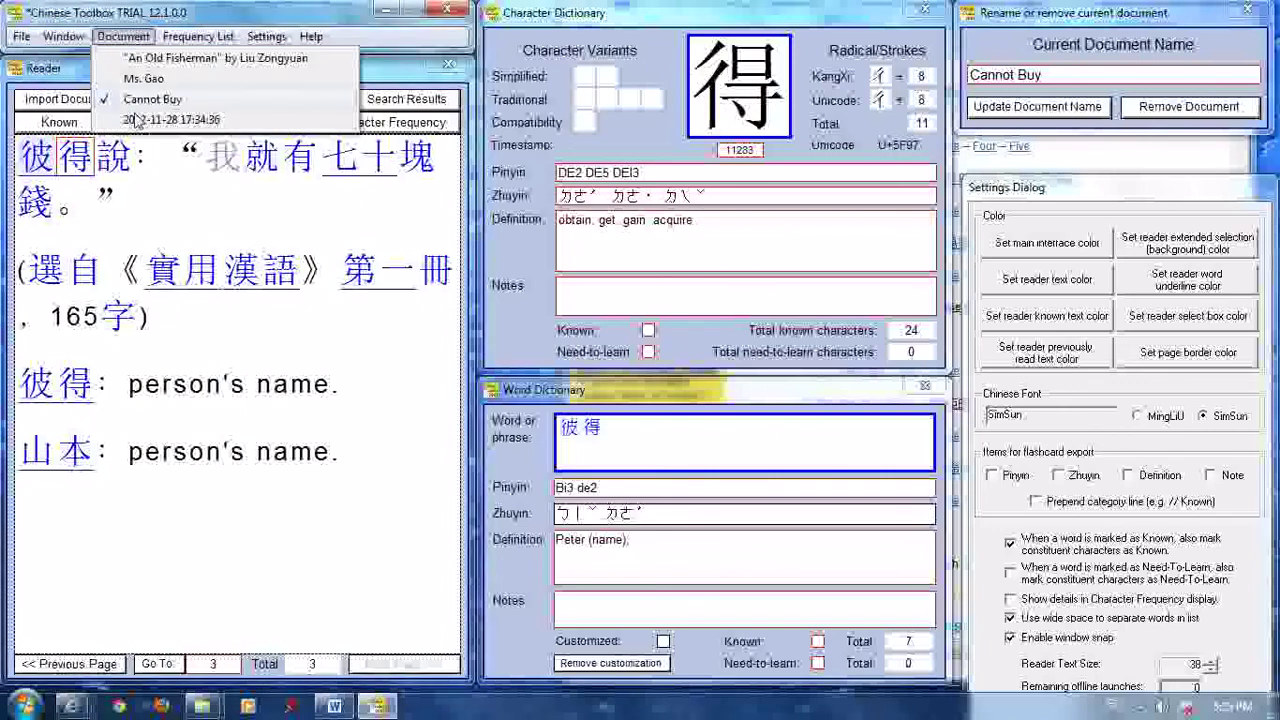
{"action": "left_click", "coordinate": [166, 120]}
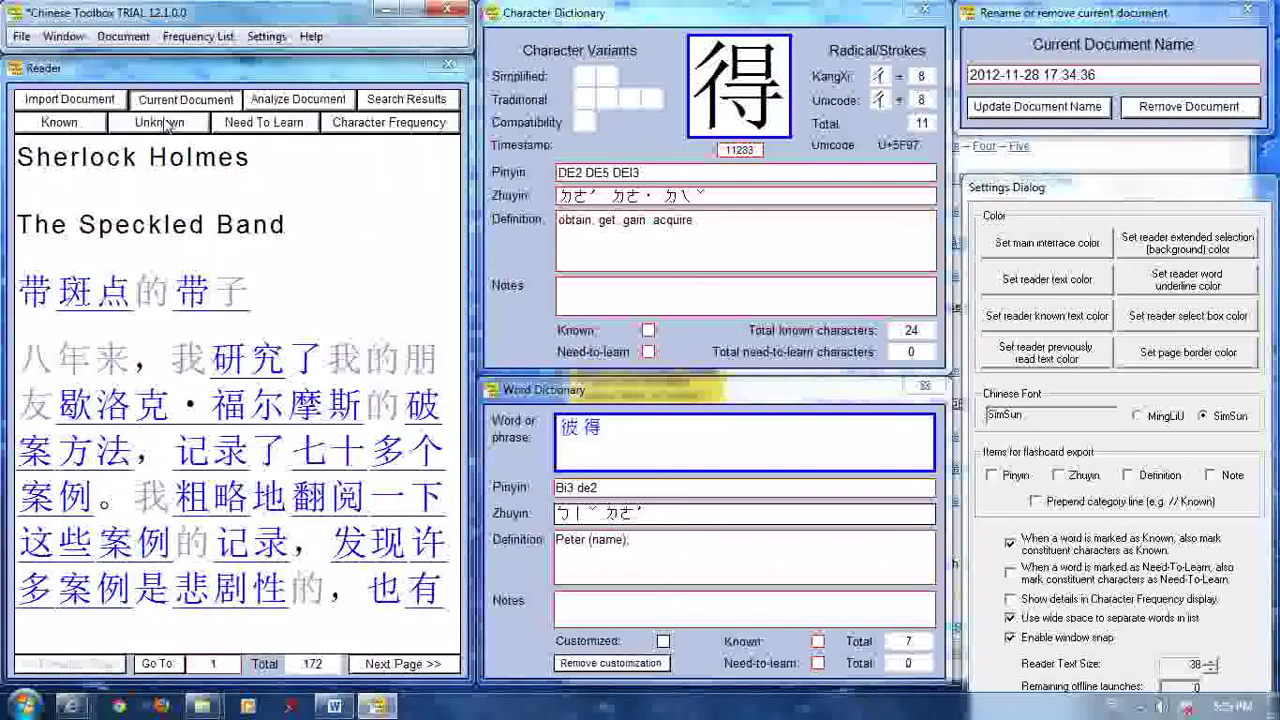
{"action": "right_click", "coordinate": [1088, 75]}
{"action": "left_click", "coordinate": [1130, 104]}
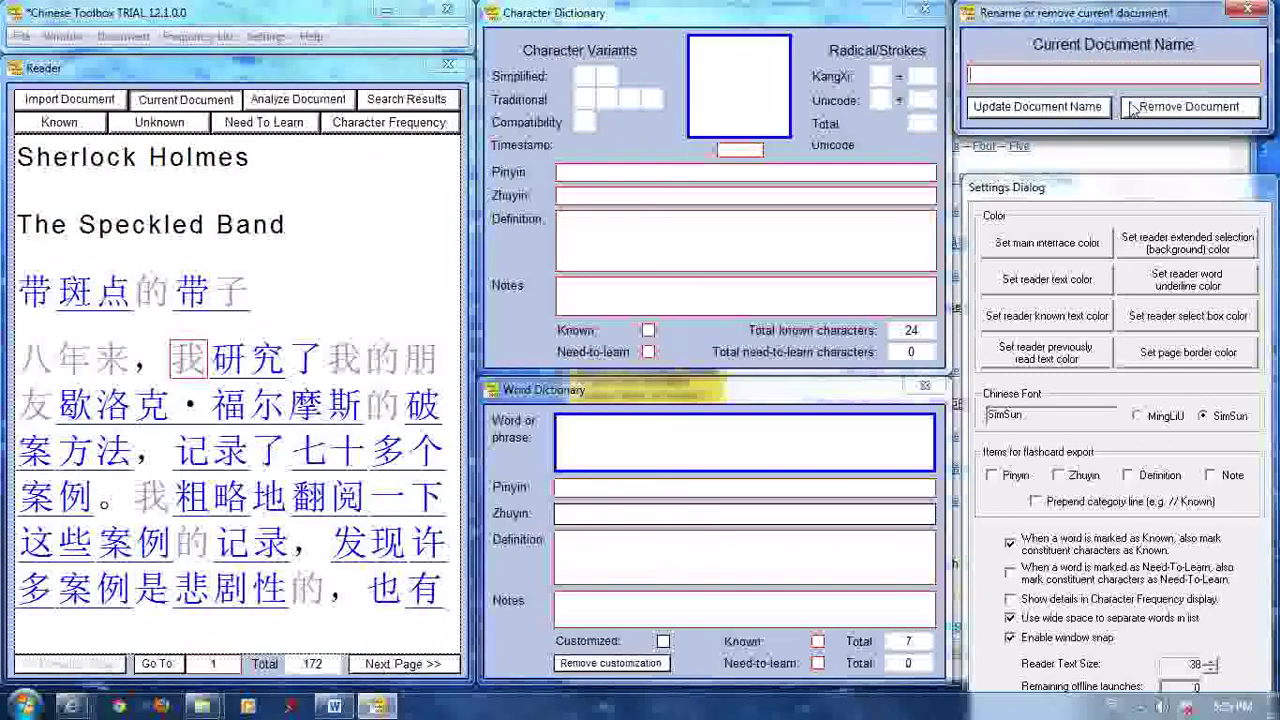
{"action": "type", "text": "Speckled Bandd"}
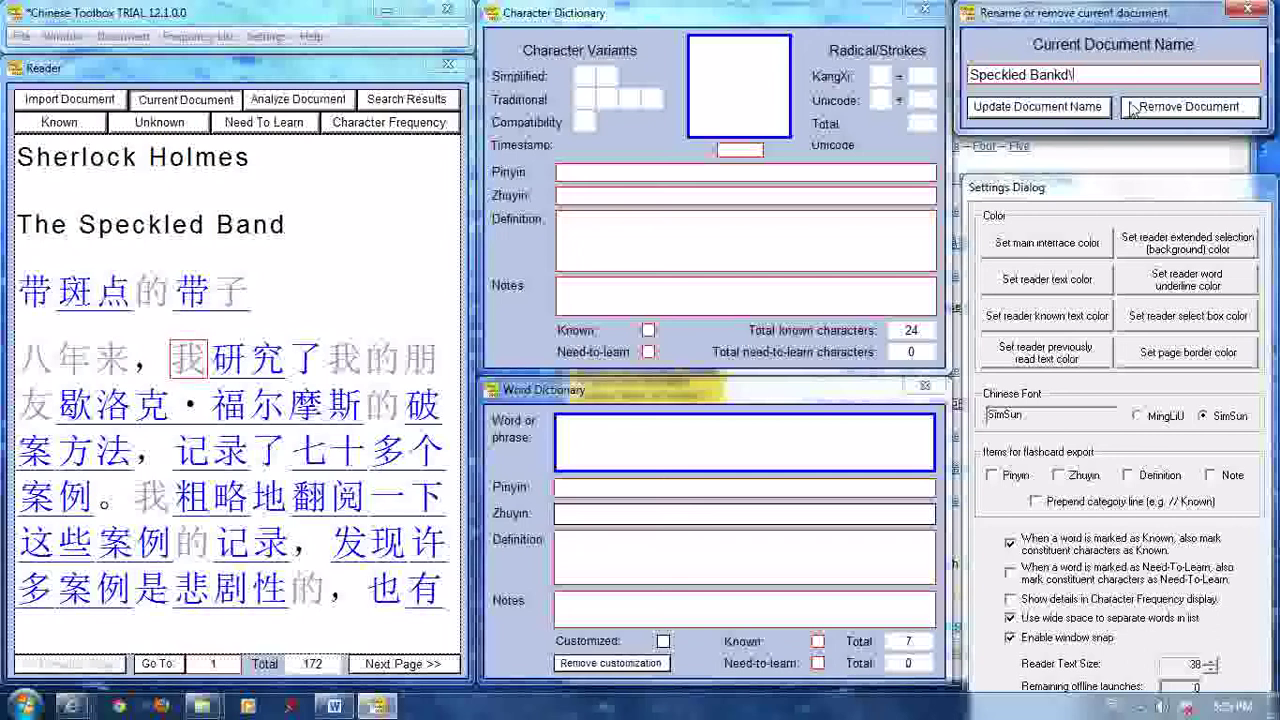
{"action": "left_click", "coordinate": [1085, 106]}
Step: Advance to page 4 of Speckled Band and look up 现 in the word 现在
{"action": "left_click", "coordinate": [372, 665]}
{"action": "left_click", "coordinate": [372, 665]}
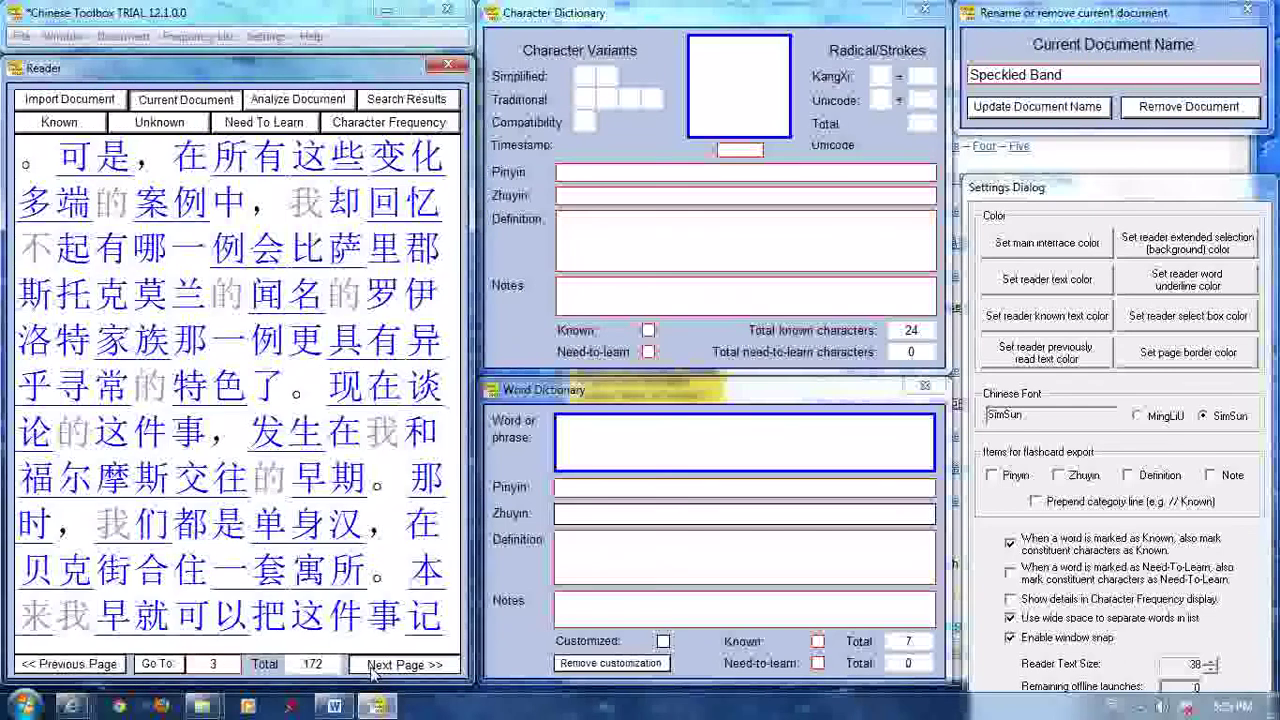
{"action": "left_click", "coordinate": [372, 665]}
{"action": "left_click", "coordinate": [201, 393]}
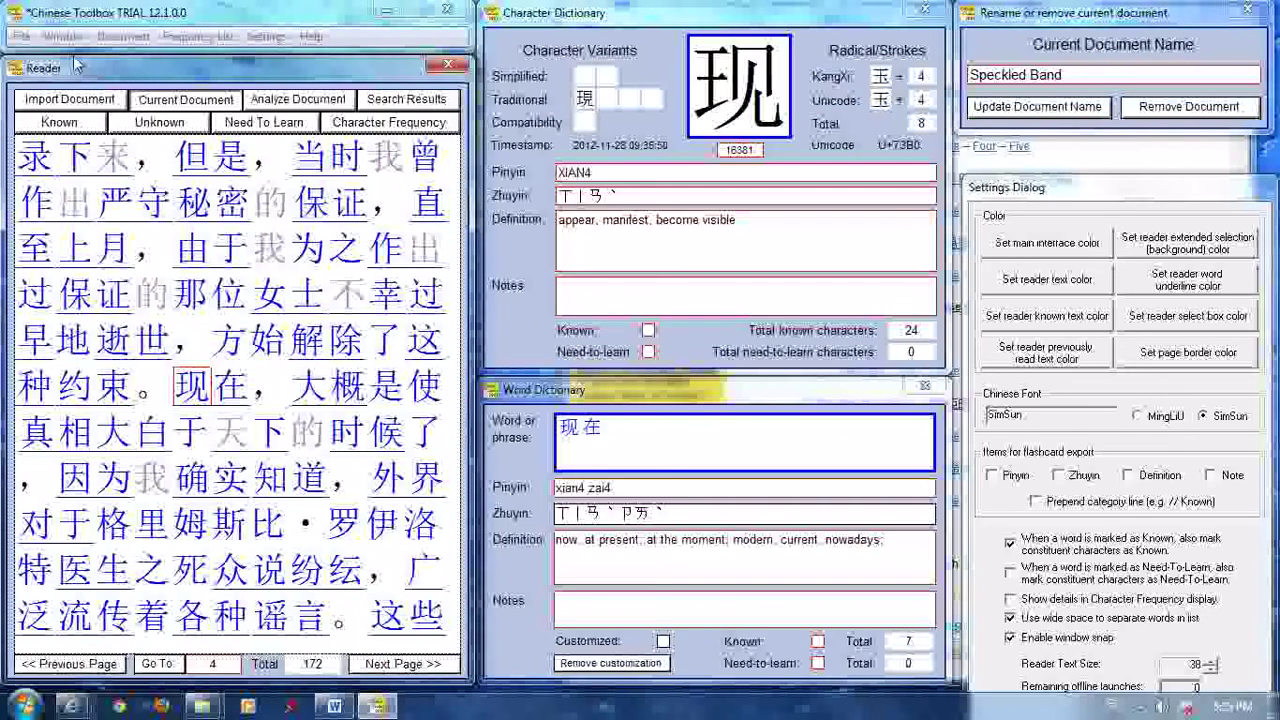
Step: Switch the Reader to Ms. Gao, Cannot Buy and back to Speckled Band to check each document's saved reading position
{"action": "left_click", "coordinate": [128, 36]}
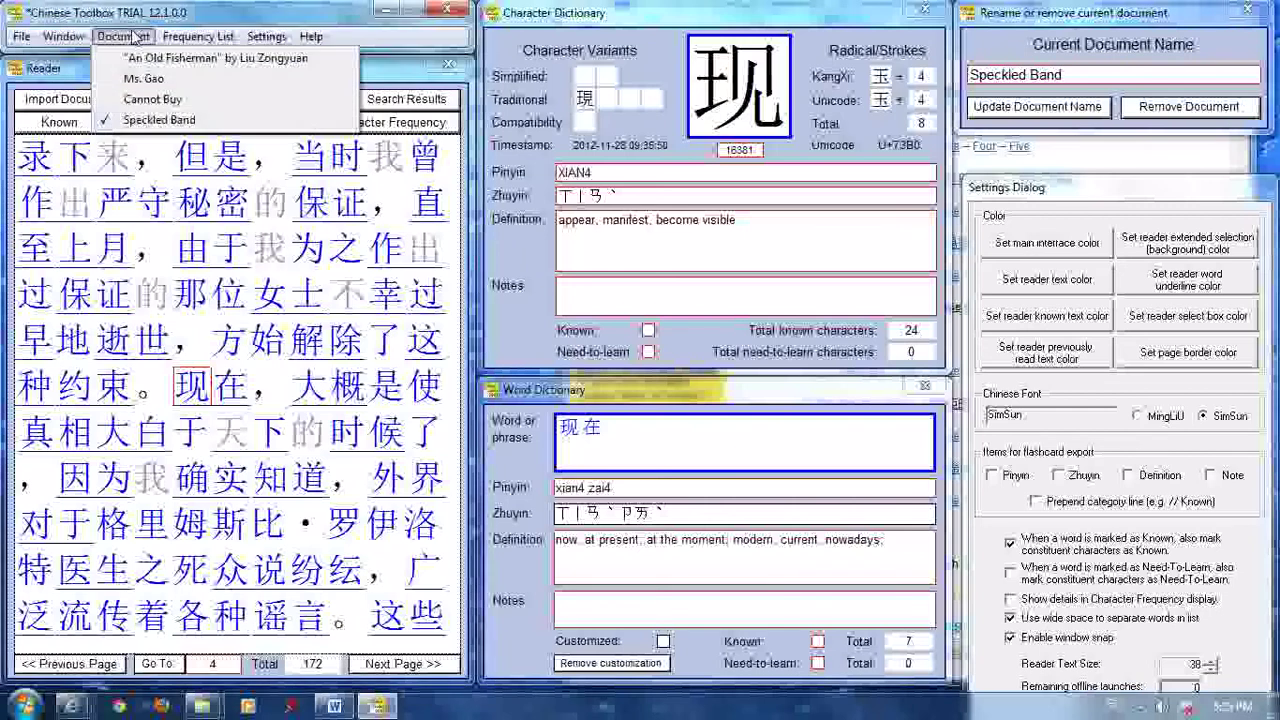
{"action": "left_click", "coordinate": [148, 84]}
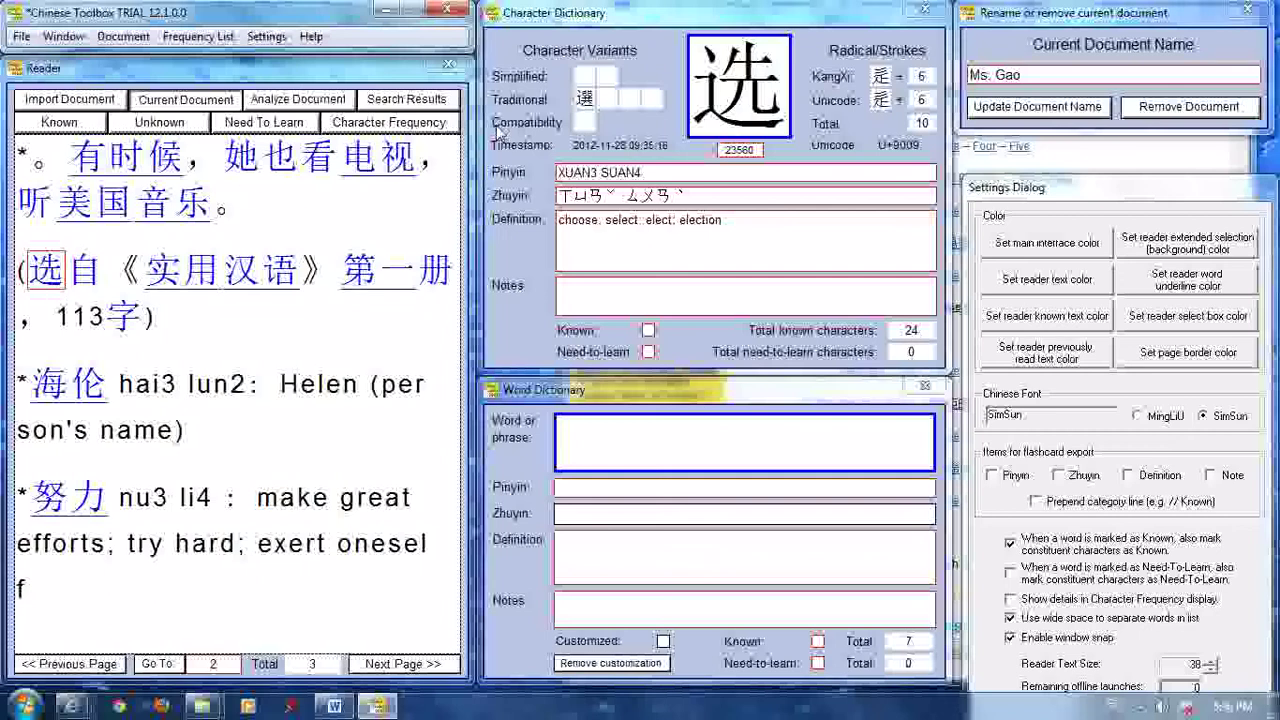
{"action": "left_click", "coordinate": [125, 36]}
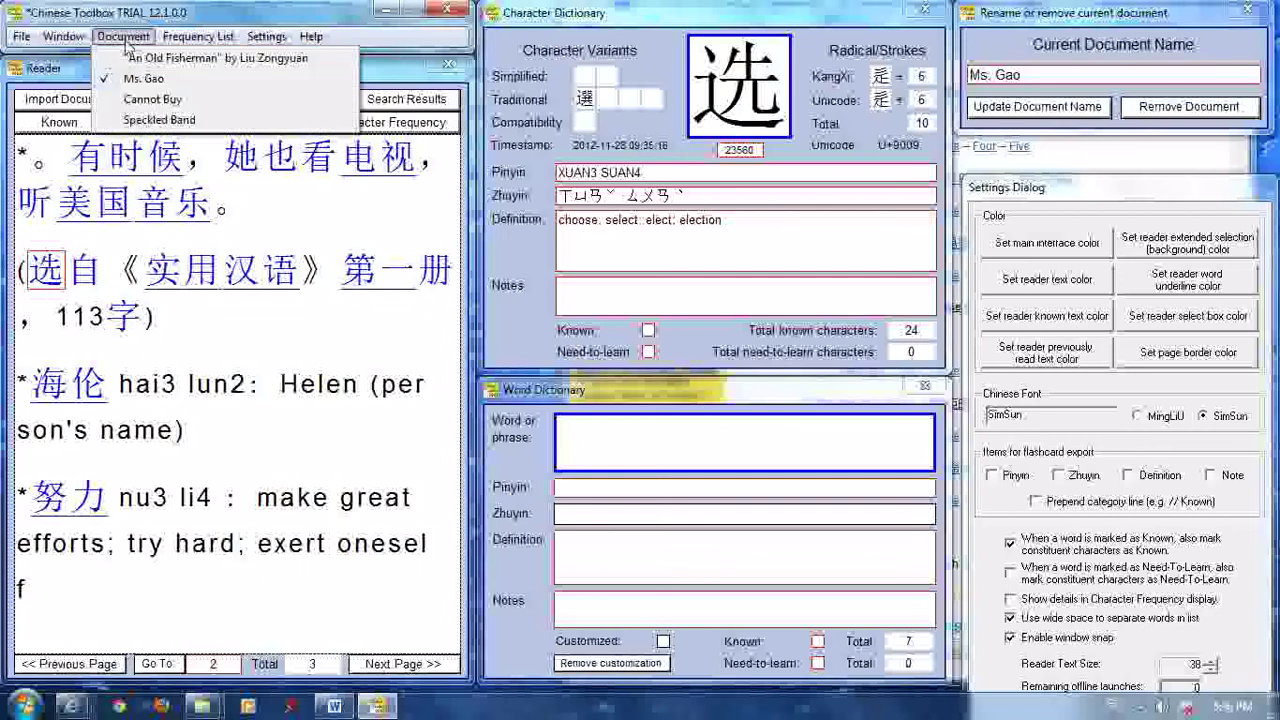
{"action": "left_click", "coordinate": [140, 99]}
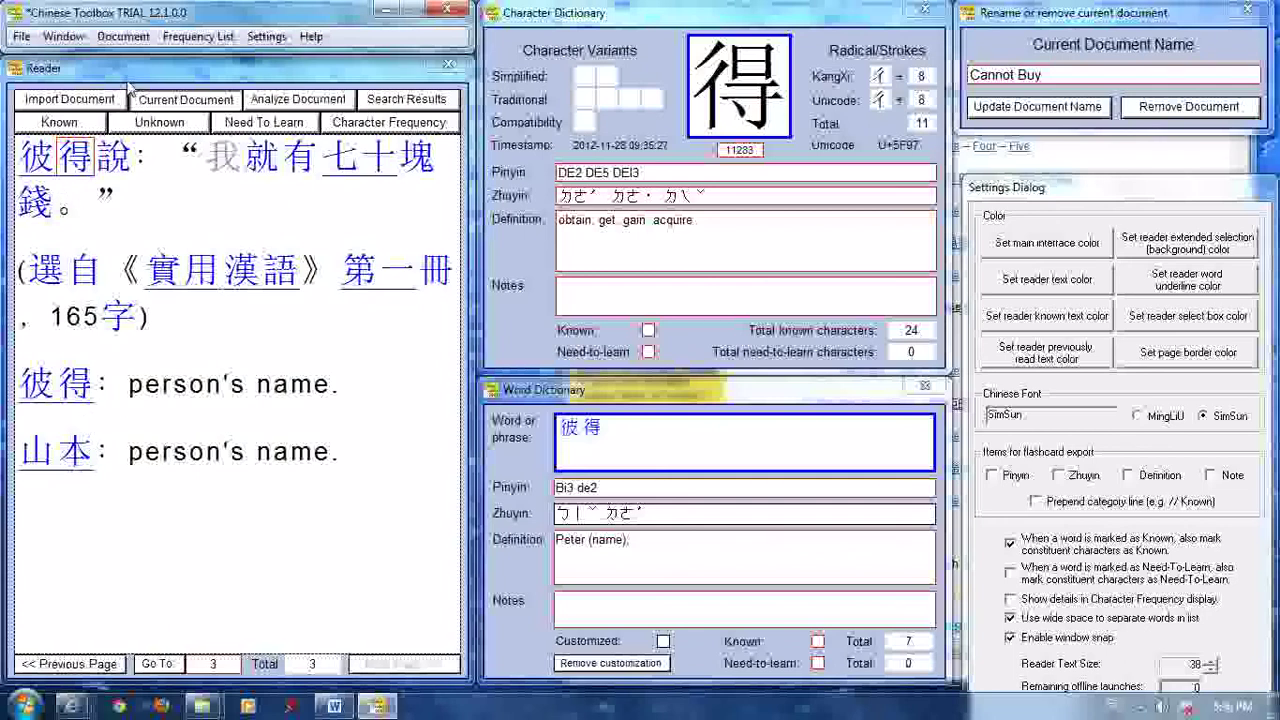
{"action": "left_click", "coordinate": [123, 36]}
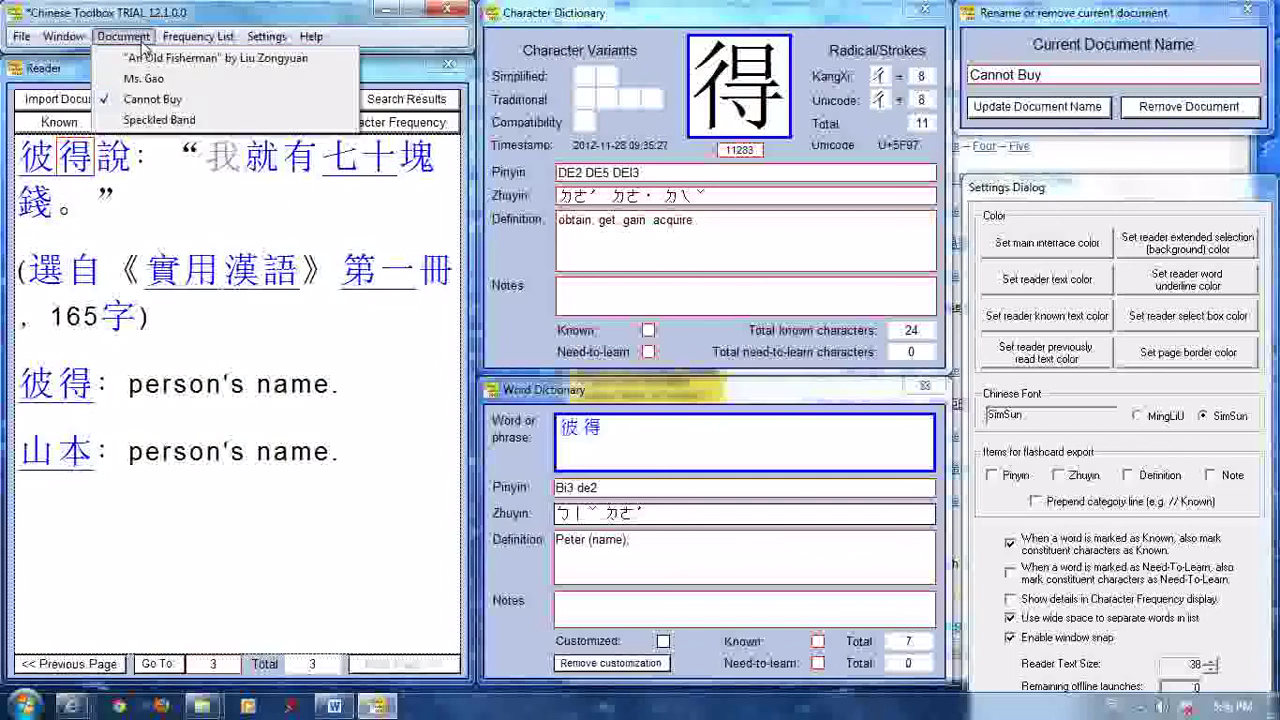
{"action": "left_click", "coordinate": [148, 120]}
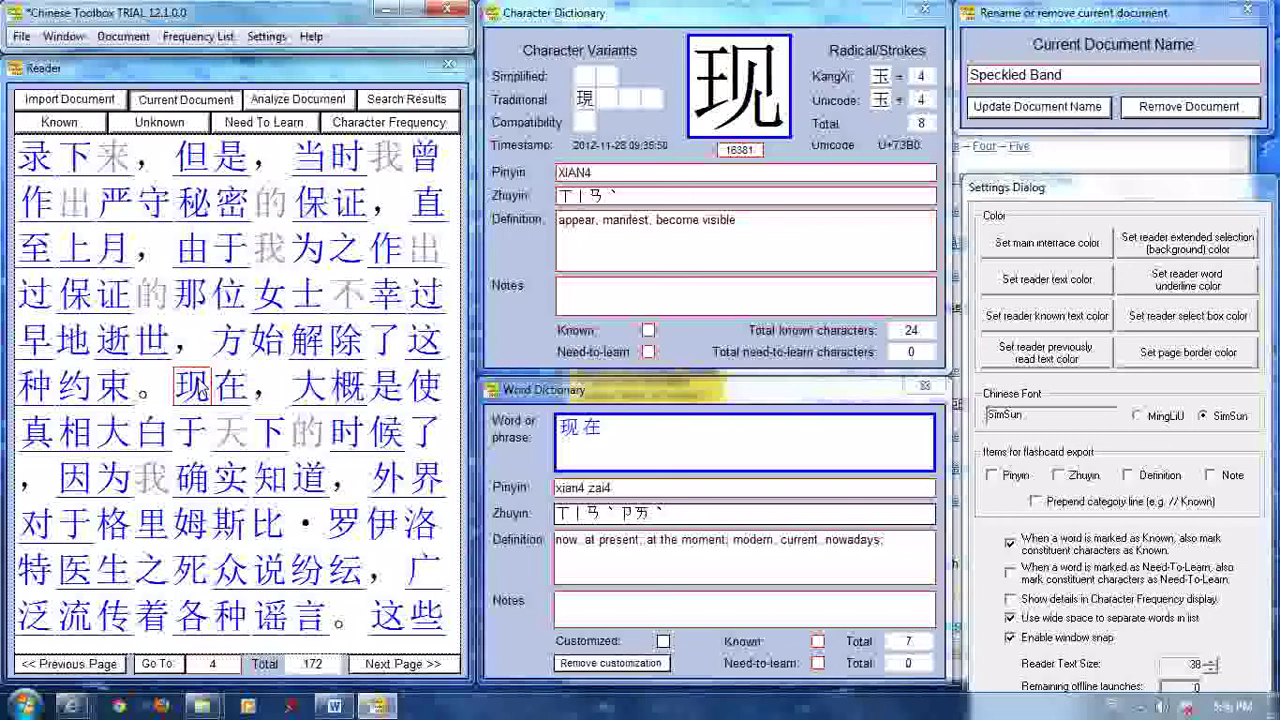
Step: Reselect the character 现 on page 4 and jump directly to page 50 of Speckled Band
{"action": "left_click", "coordinate": [196, 390]}
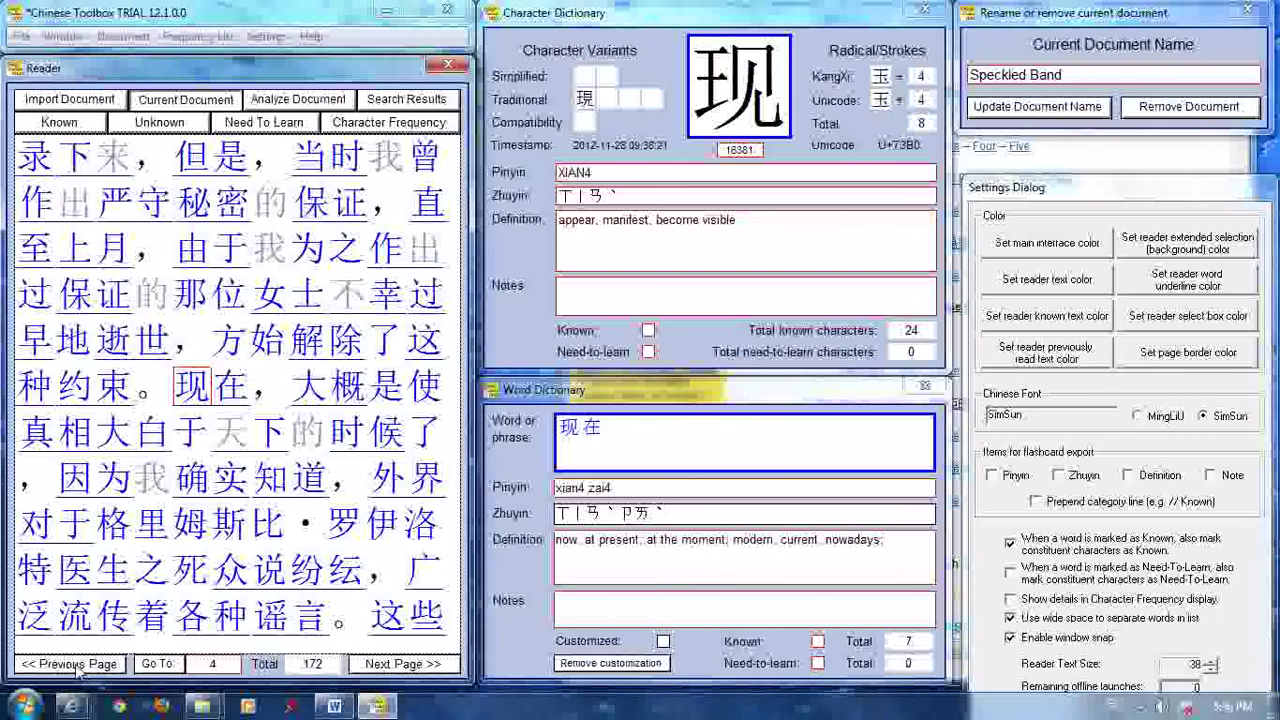
{"action": "left_click", "coordinate": [213, 667]}
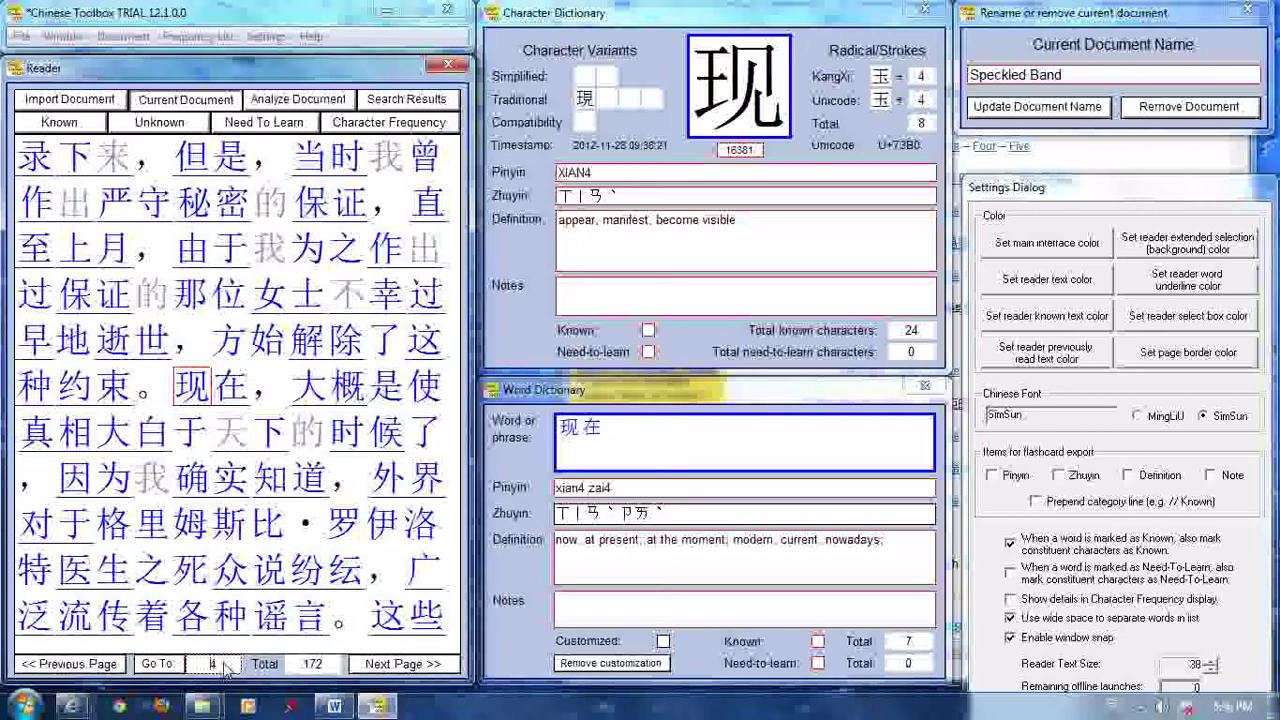
{"action": "double_click", "coordinate": [226, 670]}
{"action": "key", "text": "BackSpace"}
{"action": "type", "text": "50"}
{"action": "key", "text": "Return"}
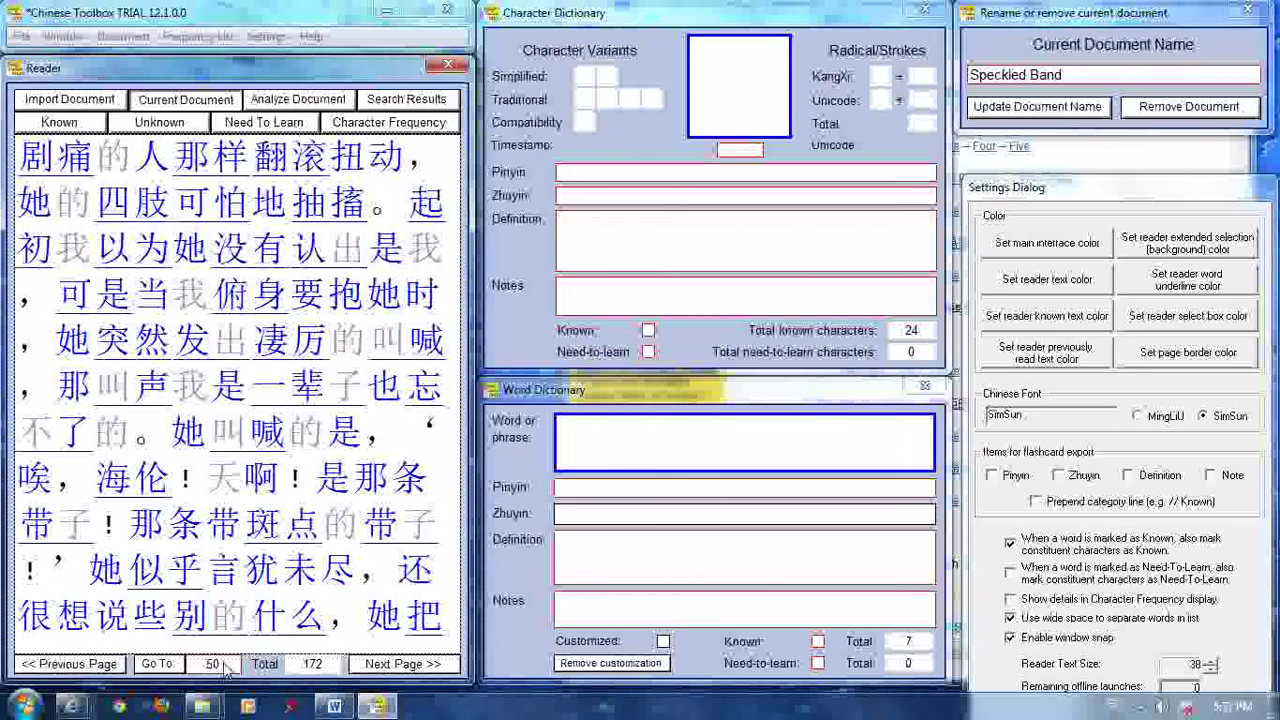
Step: Jump directly to page 100 of Speckled Band
{"action": "double_click", "coordinate": [212, 667]}
{"action": "key", "text": "BackSpace"}
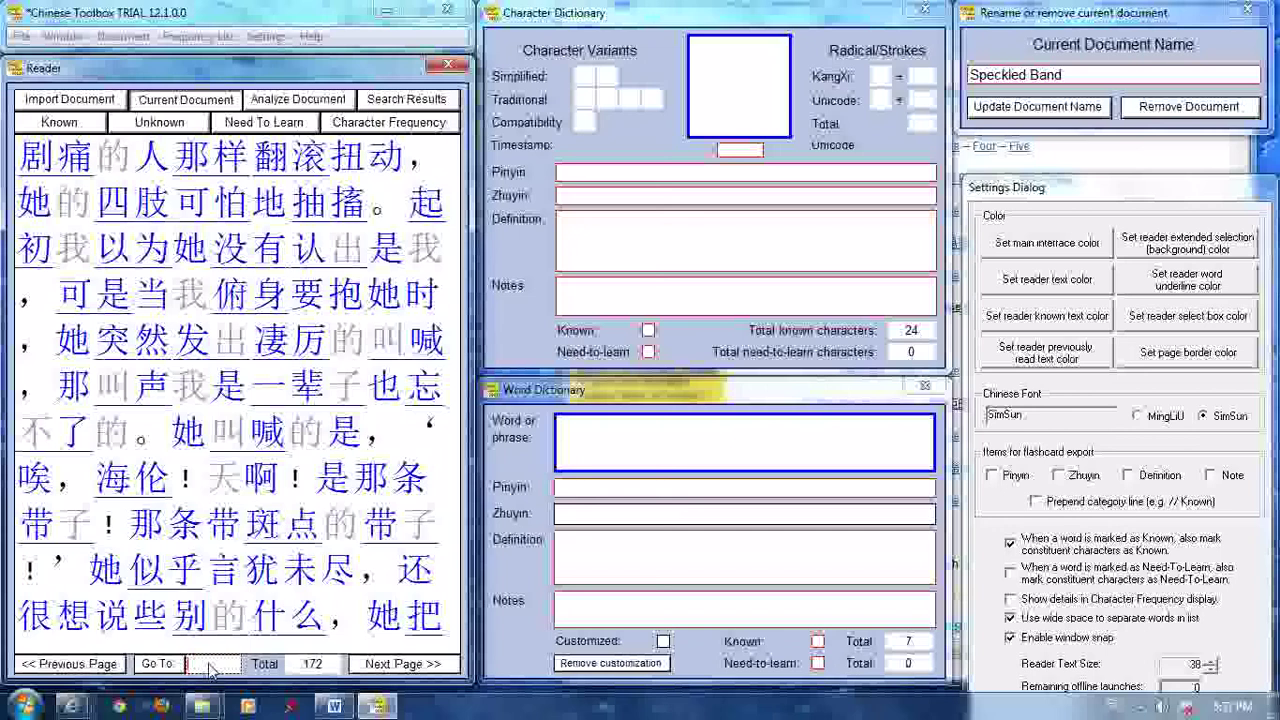
{"action": "type", "text": "100"}
{"action": "left_click", "coordinate": [162, 667]}
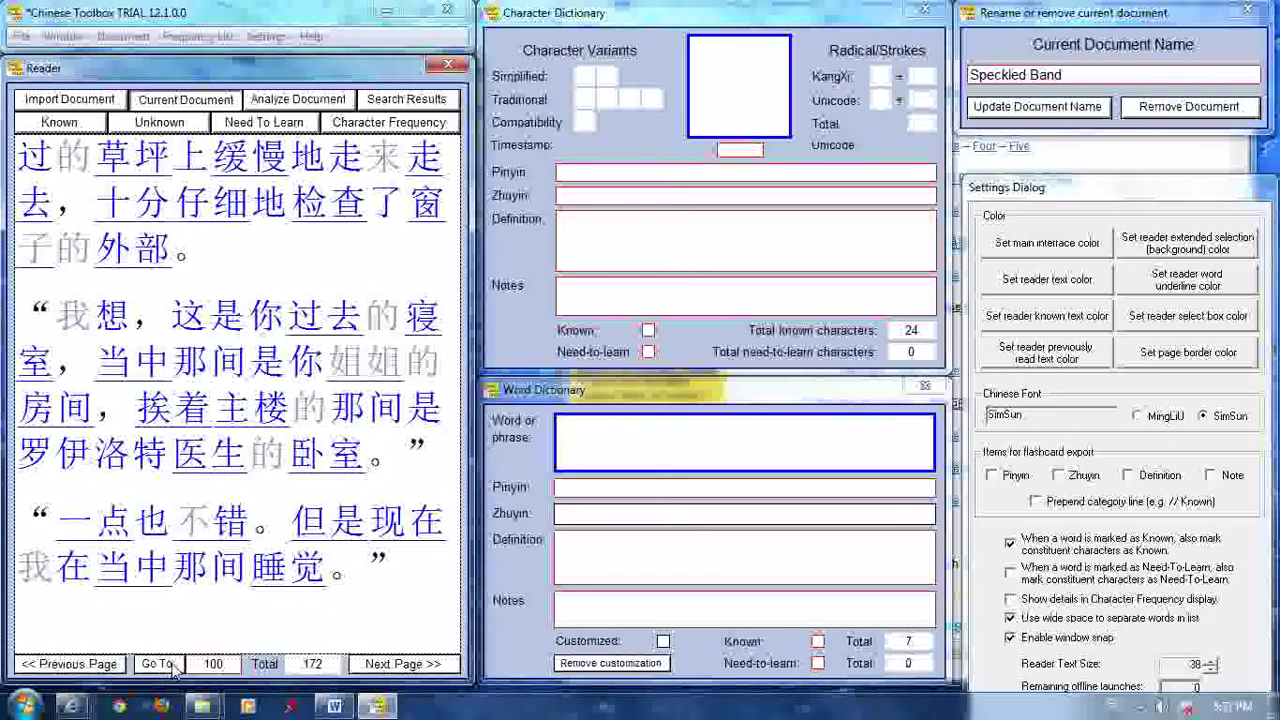
Step: Return directly to page 1 of Speckled Band by its page number
{"action": "double_click", "coordinate": [215, 668]}
{"action": "type", "text": "1"}
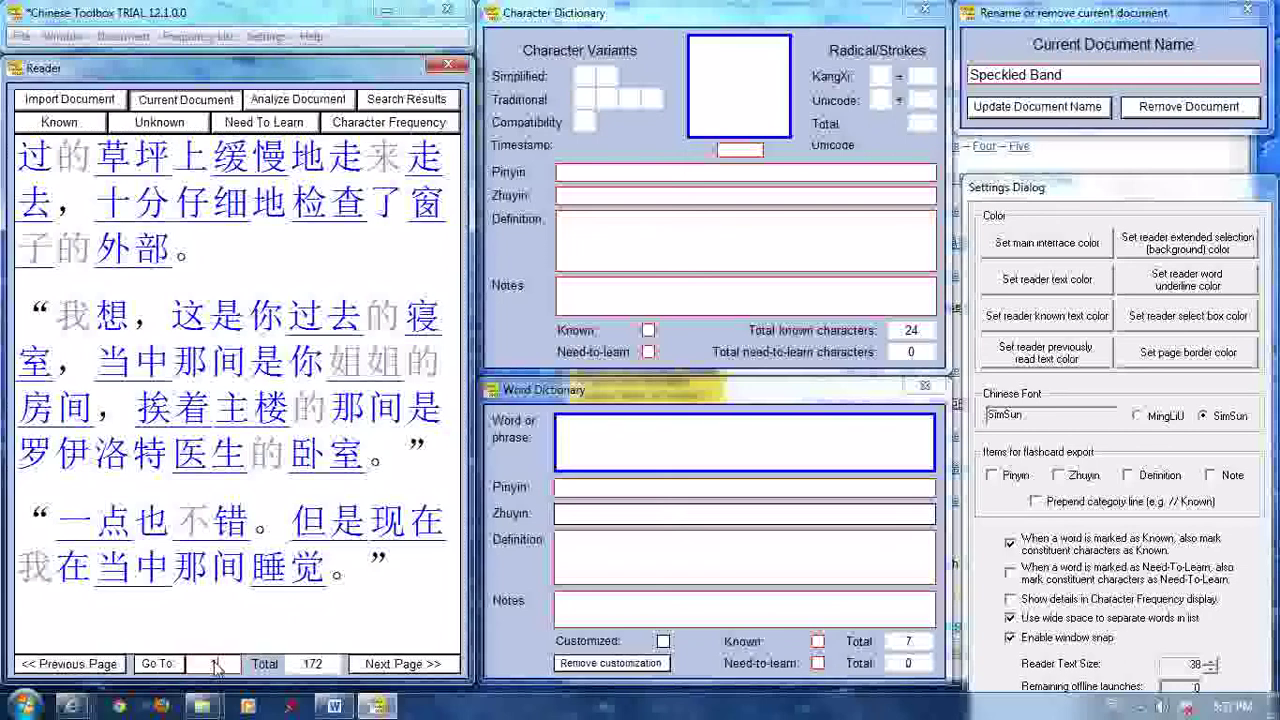
{"action": "key", "text": "Return"}
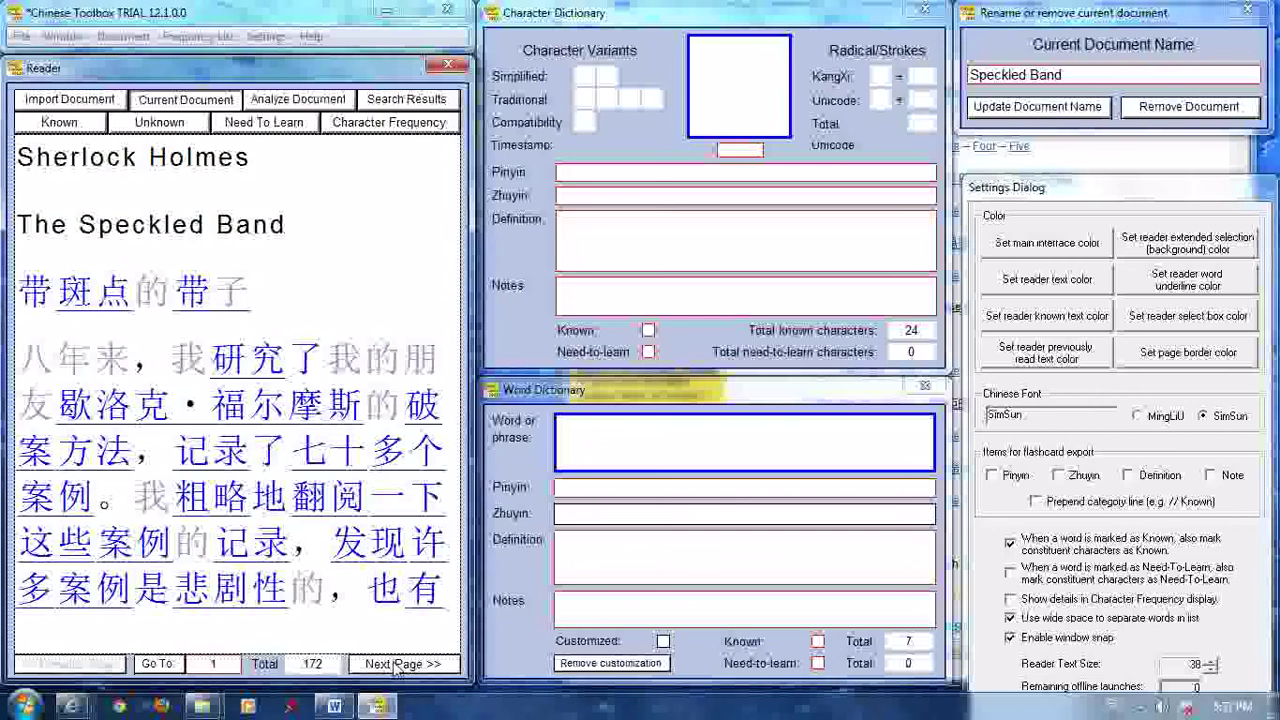
Step: Move forward through Speckled Band one page at a time from page 1 to page 17
{"action": "left_click", "coordinate": [396, 664]}
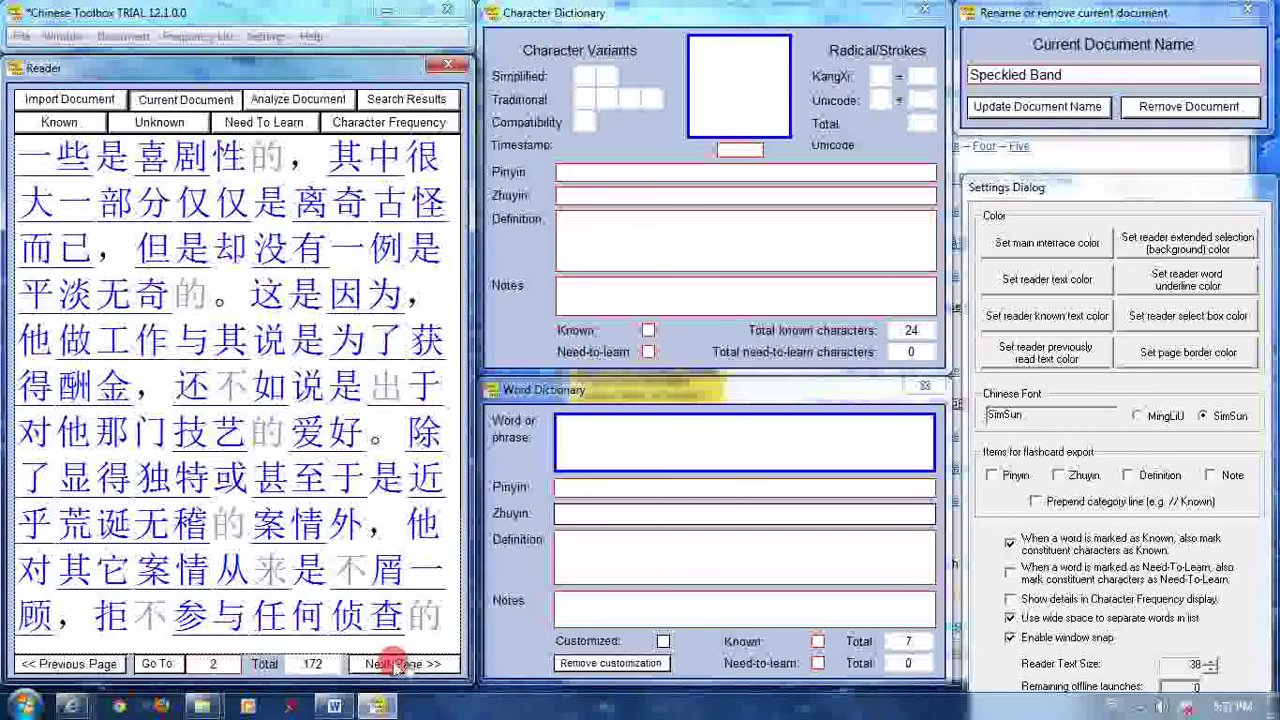
{"action": "left_click", "coordinate": [396, 664]}
{"action": "left_click", "coordinate": [396, 664]}
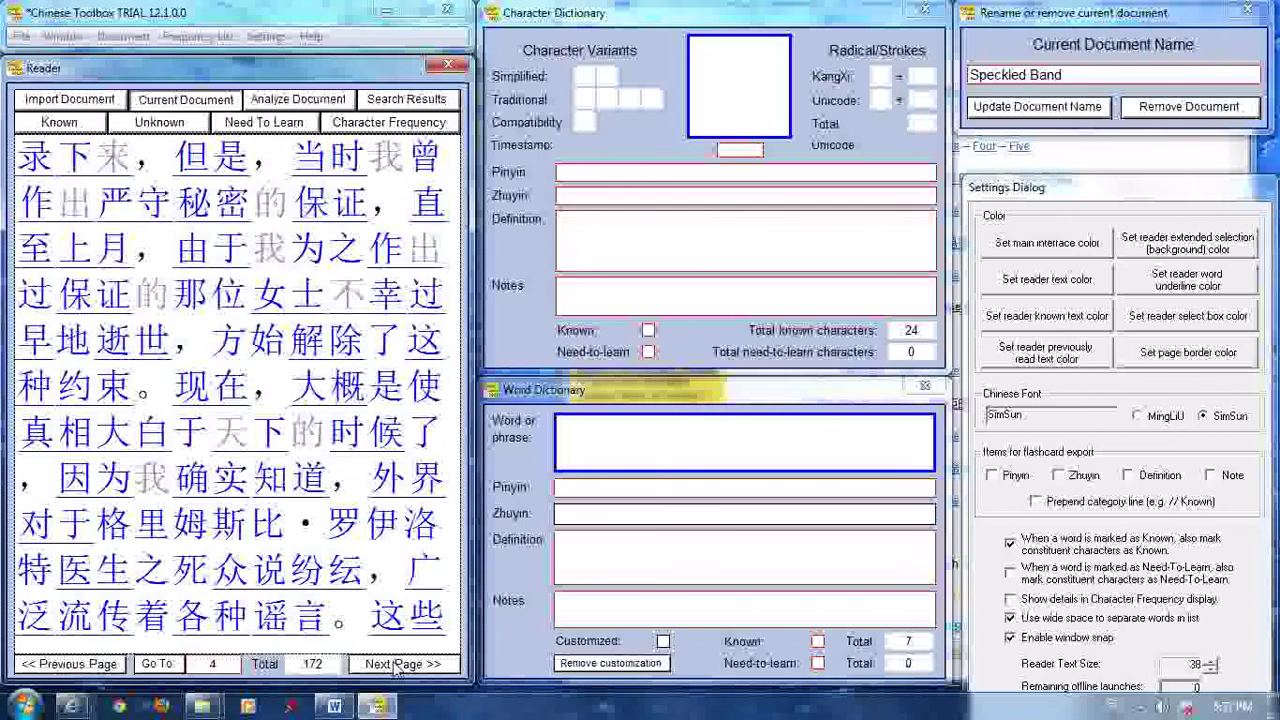
{"action": "left_click", "coordinate": [396, 664]}
{"action": "left_click", "coordinate": [396, 664]}
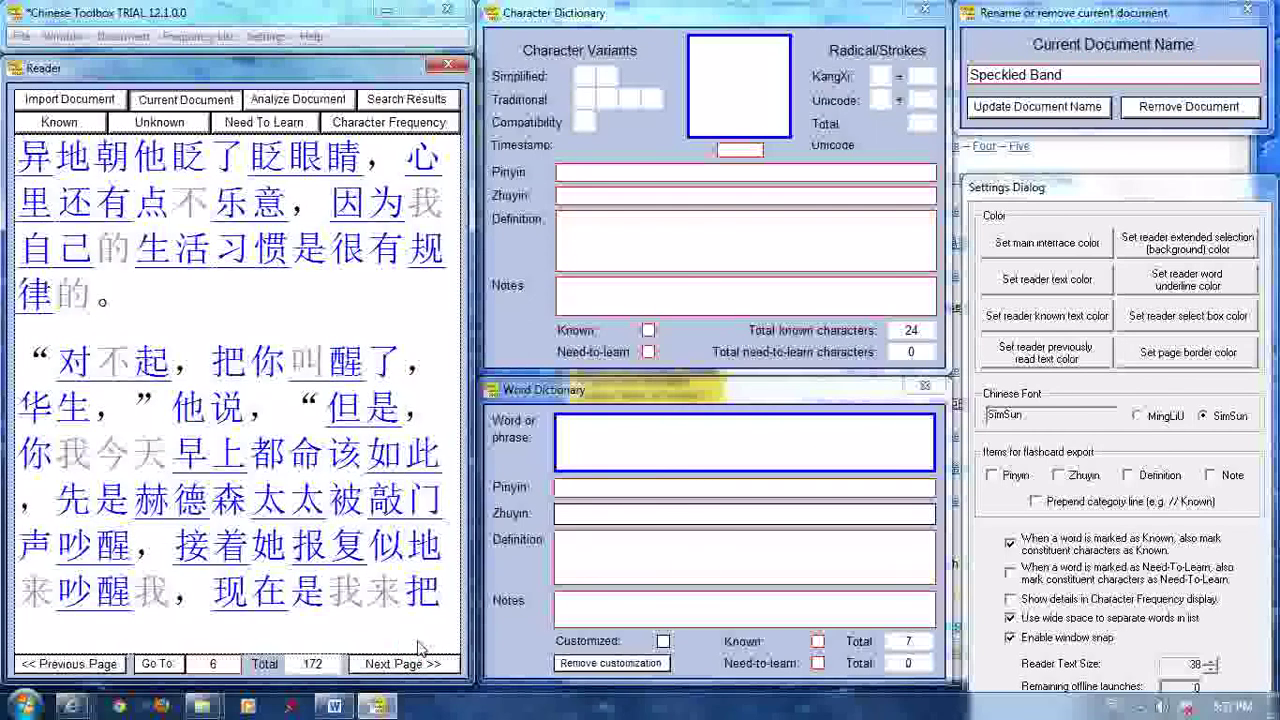
{"action": "left_click", "coordinate": [405, 664]}
{"action": "left_click", "coordinate": [420, 650]}
{"action": "left_click", "coordinate": [420, 650]}
{"action": "left_click", "coordinate": [420, 650]}
{"action": "left_click", "coordinate": [420, 650]}
{"action": "left_click", "coordinate": [420, 650]}
{"action": "left_click", "coordinate": [420, 650]}
{"action": "left_click", "coordinate": [420, 650]}
{"action": "left_click", "coordinate": [420, 650]}
{"action": "left_click", "coordinate": [420, 650]}
{"action": "left_click", "coordinate": [420, 650]}
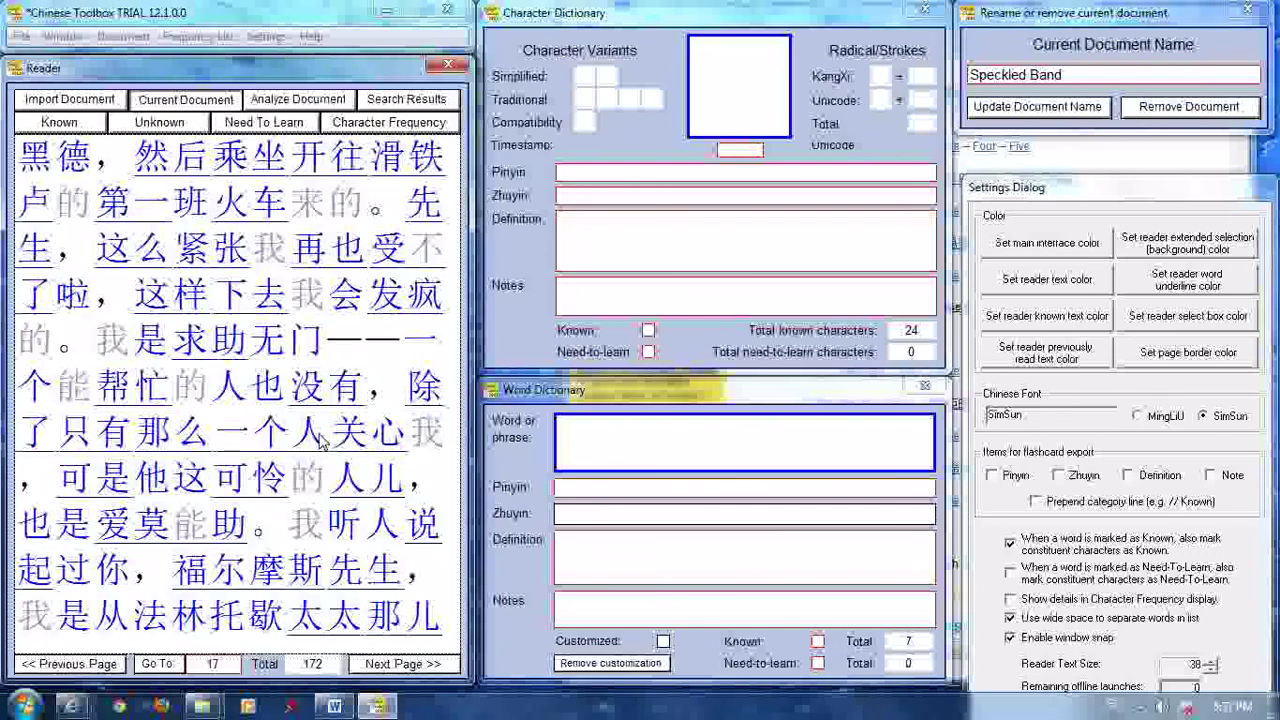
Step: Switch the Reader to the stored document "An Old Fisherman" by Liu Zongyuan
{"action": "left_click", "coordinate": [128, 36]}
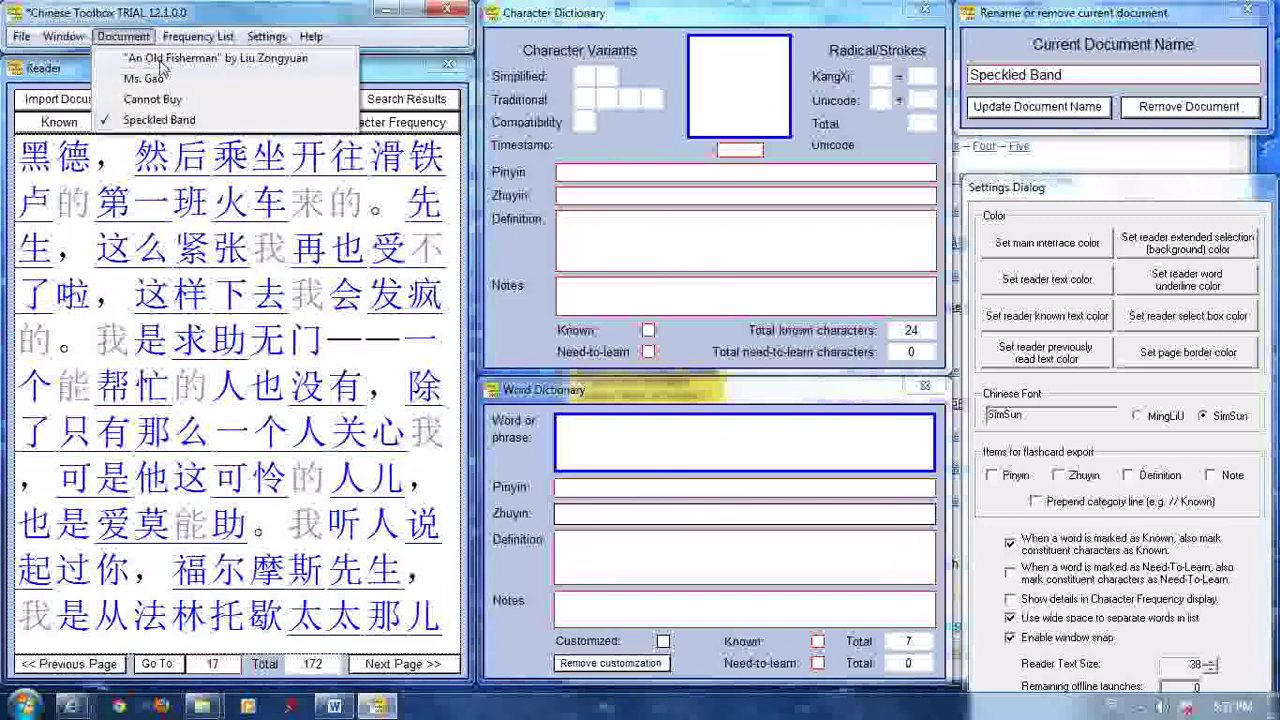
{"action": "left_click", "coordinate": [162, 60]}
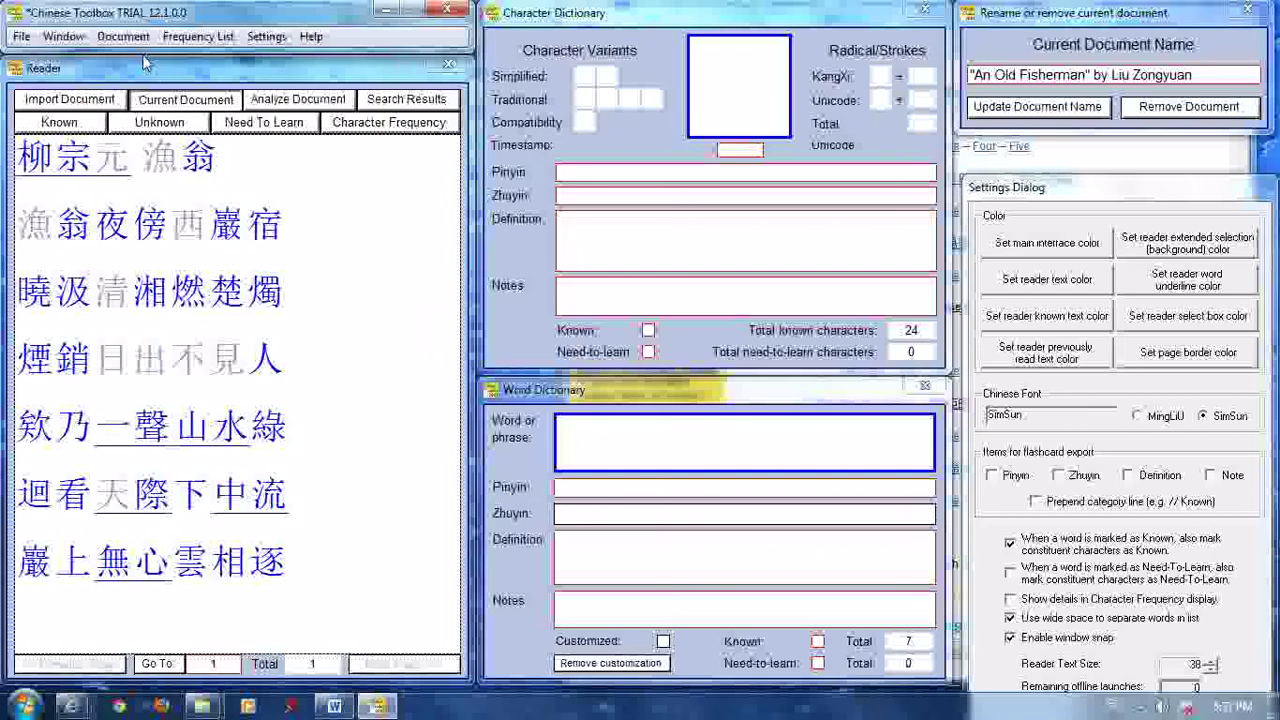
{"action": "left_click", "coordinate": [124, 37]}
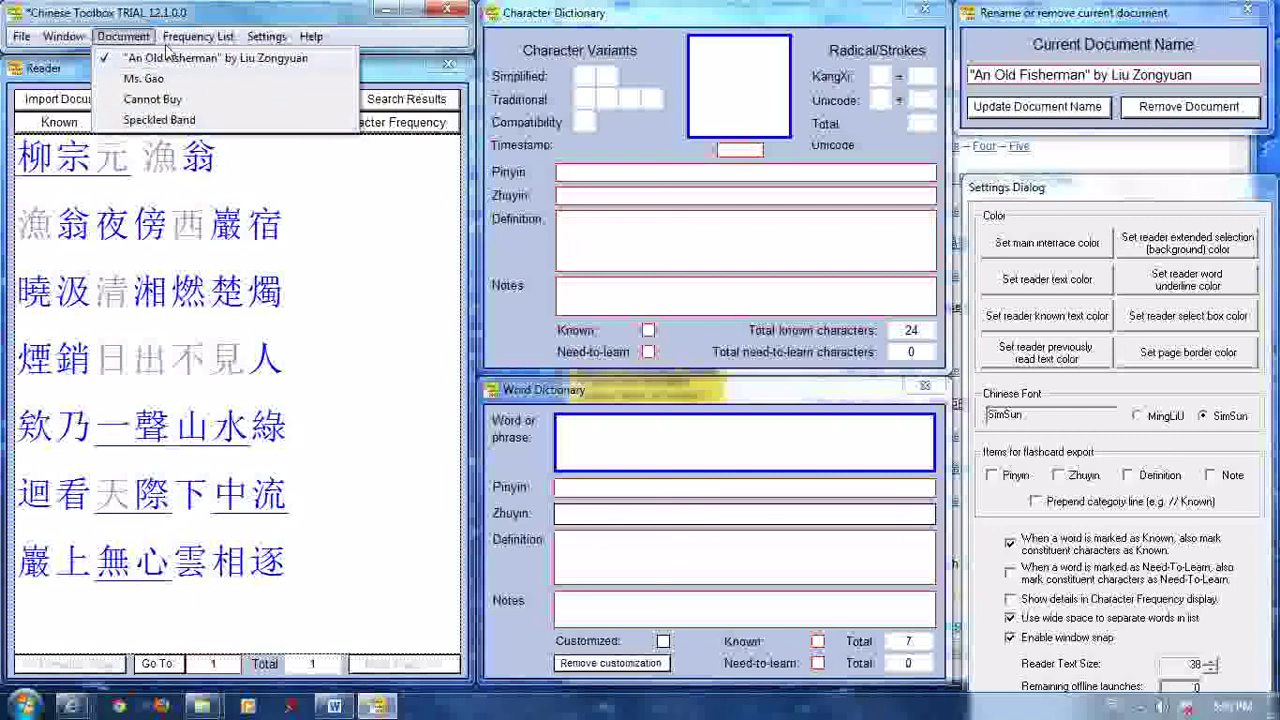
{"action": "mouse_move", "coordinate": [180, 36]}
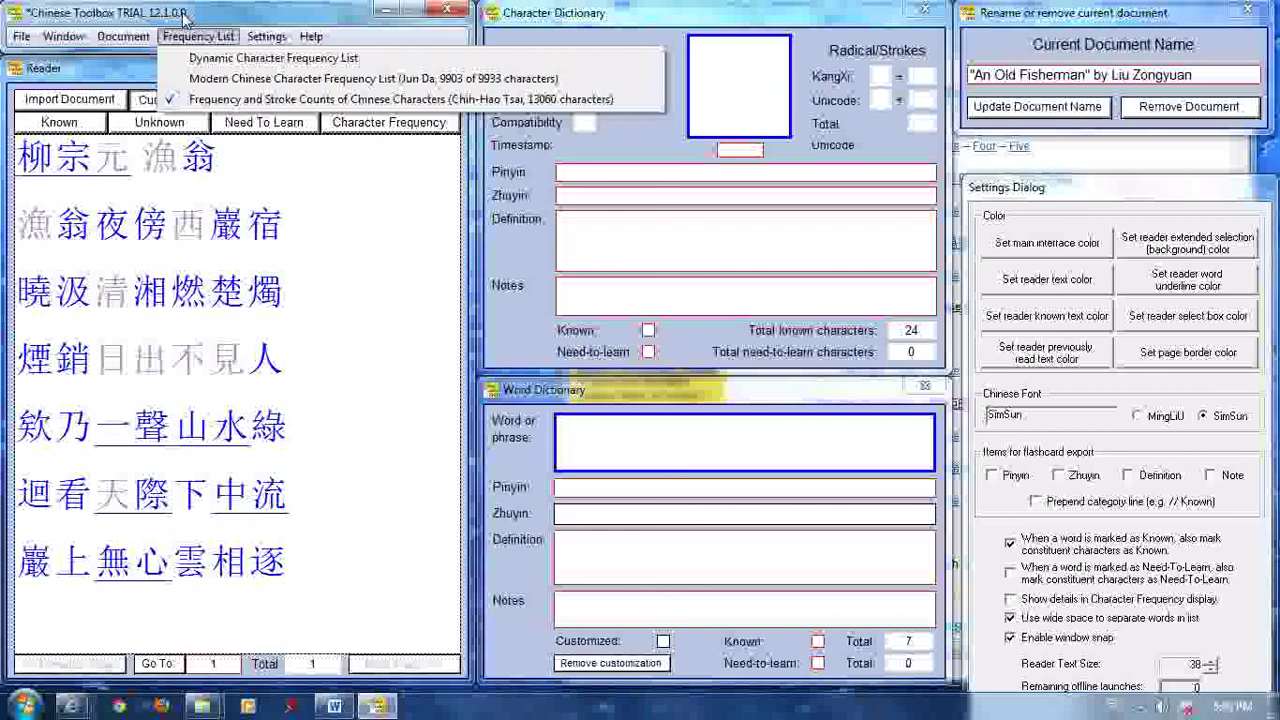
{"action": "mouse_move", "coordinate": [311, 36]}
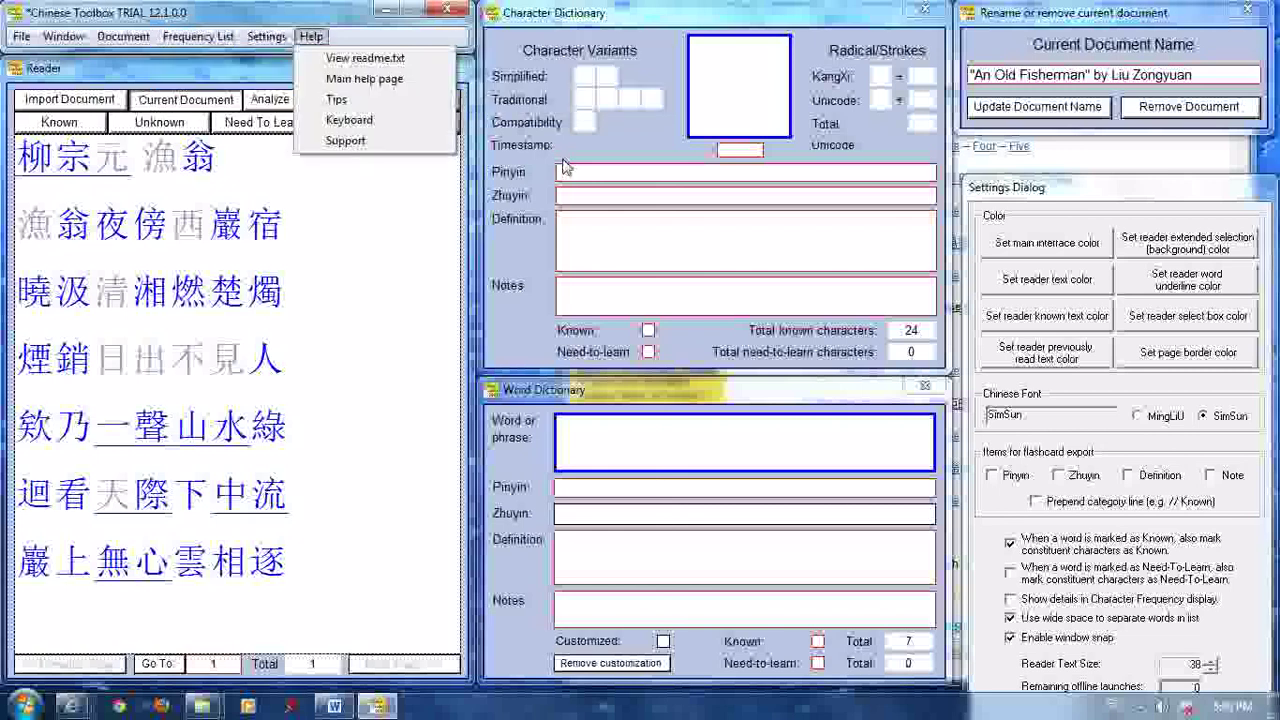